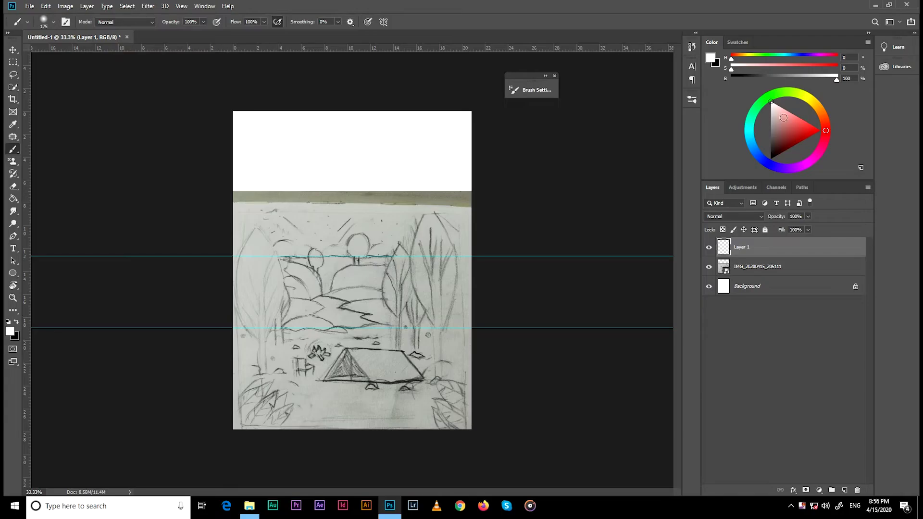
Paint dark navy over the lower sketch on Layer 1 with a large soft brush
{"action": "left_click_drag", "start_coordinate": [825, 130], "coordinate": [764, 161]}
{"action": "left_click_drag", "start_coordinate": [784, 118], "coordinate": [734, 167]}
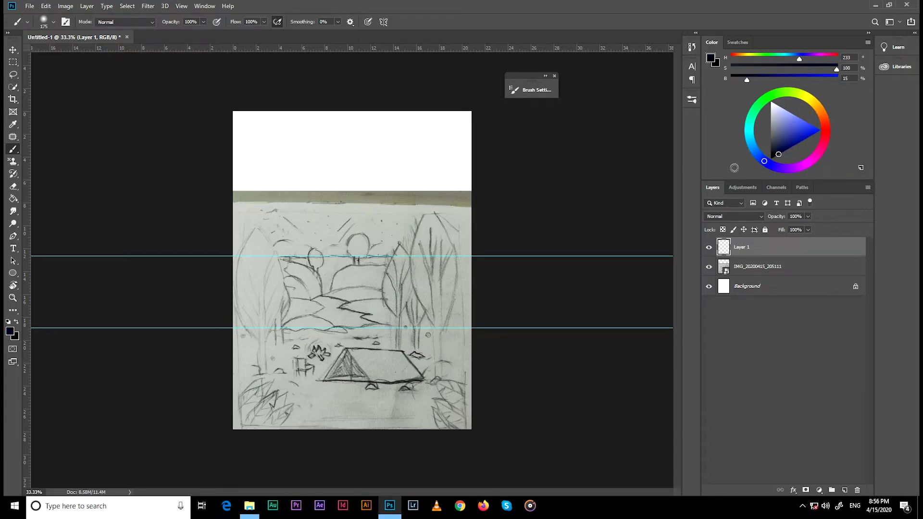
{"action": "right_click", "coordinate": [250, 343]}
{"action": "mouse_move", "coordinate": [237, 340]}
{"action": "left_mouse_down"}
{"action": "mouse_move", "coordinate": [471, 397]}
{"action": "mouse_move", "coordinate": [339, 346]}
{"action": "mouse_move", "coordinate": [453, 420]}
{"action": "mouse_move", "coordinate": [313, 342]}
{"action": "mouse_move", "coordinate": [275, 434]}
{"action": "mouse_move", "coordinate": [315, 336]}
{"action": "mouse_move", "coordinate": [295, 361]}
{"action": "mouse_move", "coordinate": [405, 424]}
{"action": "mouse_move", "coordinate": [289, 357]}
{"action": "left_mouse_up"}
Fill a rectangular top band with purple on a new layer
{"action": "key", "text": "ctrl+shift+alt+n"}
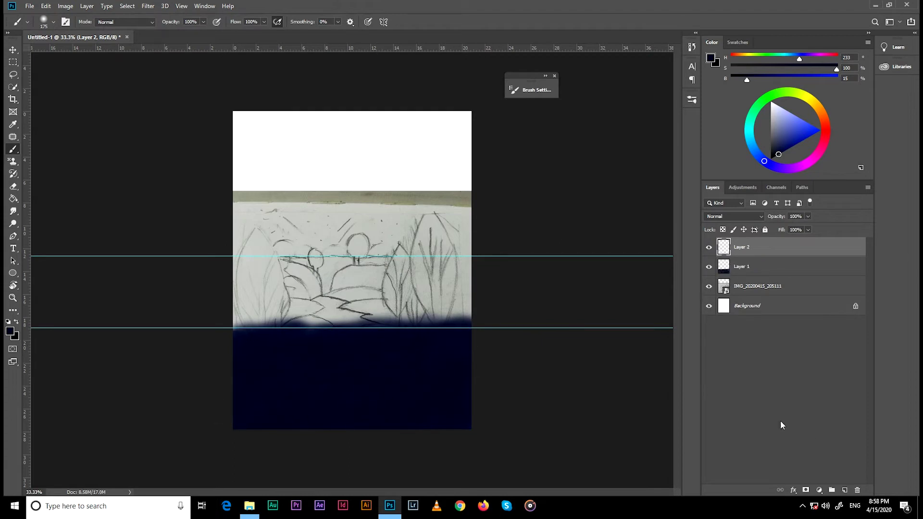
{"action": "left_click_drag", "start_coordinate": [779, 165], "coordinate": [797, 167]}
{"action": "left_click", "coordinate": [799, 132]}
{"action": "key", "text": "m"}
{"action": "left_click_drag", "start_coordinate": [219, 107], "coordinate": [476, 255]}
{"action": "key", "text": "g"}
{"action": "left_click", "coordinate": [383, 195]}
Fill the band between the two guides with white on another new layer
{"action": "key", "text": "ctrl+shift+alt+n"}
{"action": "key", "text": "ctrl+bracketleft"}
{"action": "key", "text": "m"}
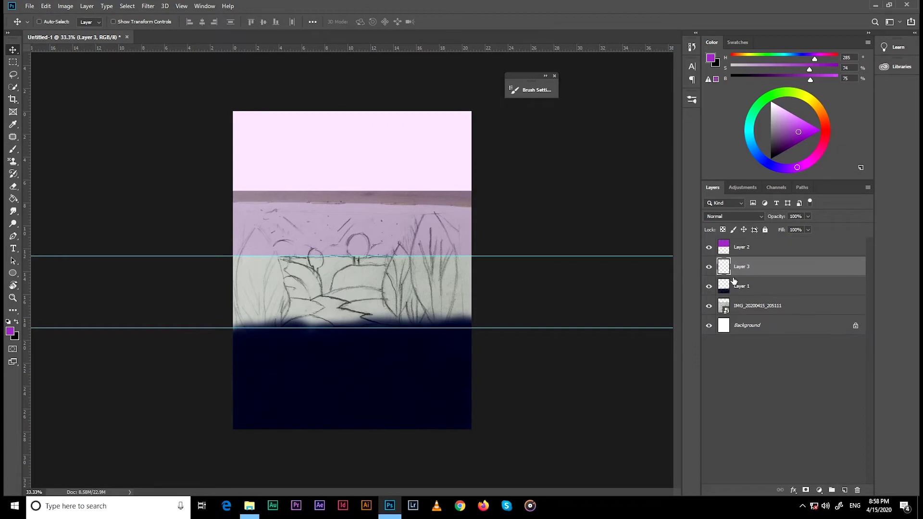
{"action": "left_click_drag", "start_coordinate": [226, 253], "coordinate": [474, 330]}
{"action": "key", "text": "g"}
{"action": "key", "text": "d"}
{"action": "key", "text": "x"}
{"action": "left_click", "coordinate": [379, 293]}
Hide Layer 1 and Layer 3 to reveal the pencil sketch
{"action": "key", "text": "ctrl+d"}
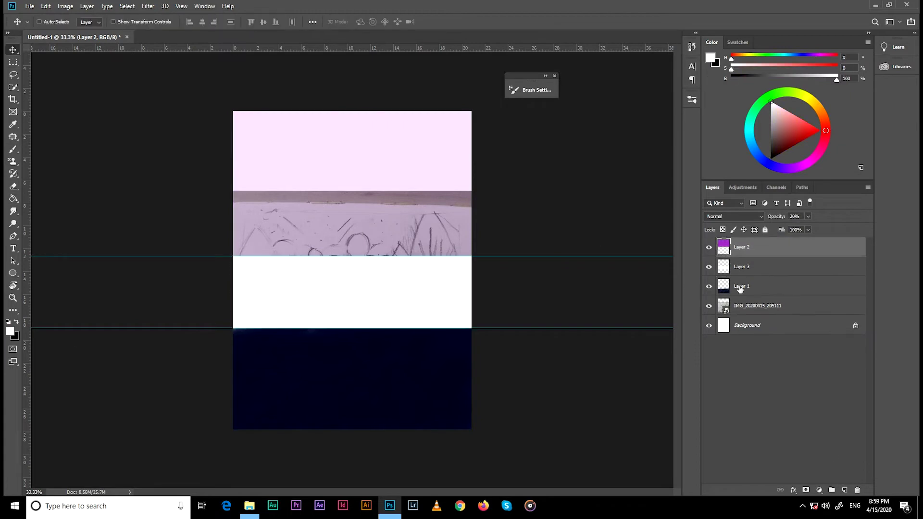
{"action": "key", "text": "v"}
{"action": "left_click", "coordinate": [741, 286]}
{"action": "left_click", "coordinate": [708, 286]}
{"action": "left_click", "coordinate": [709, 267]}
Add a Gradient Fill layer clipped to the purple sky layer
{"action": "left_click", "coordinate": [818, 490]}
{"action": "left_click", "coordinate": [836, 332]}
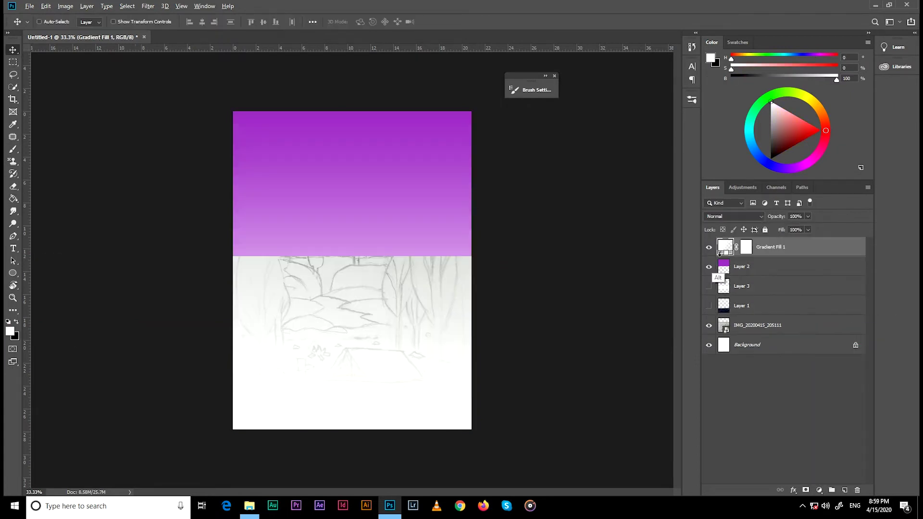
{"action": "key", "text": "Return"}
{"action": "double_click", "coordinate": [738, 248]}
{"action": "left_click", "coordinate": [604, 187]}
Set the sky gradient stops to cyan on the left and purple on the right
{"action": "double_click", "coordinate": [672, 364]}
{"action": "left_click_drag", "start_coordinate": [764, 158], "coordinate": [798, 199]}
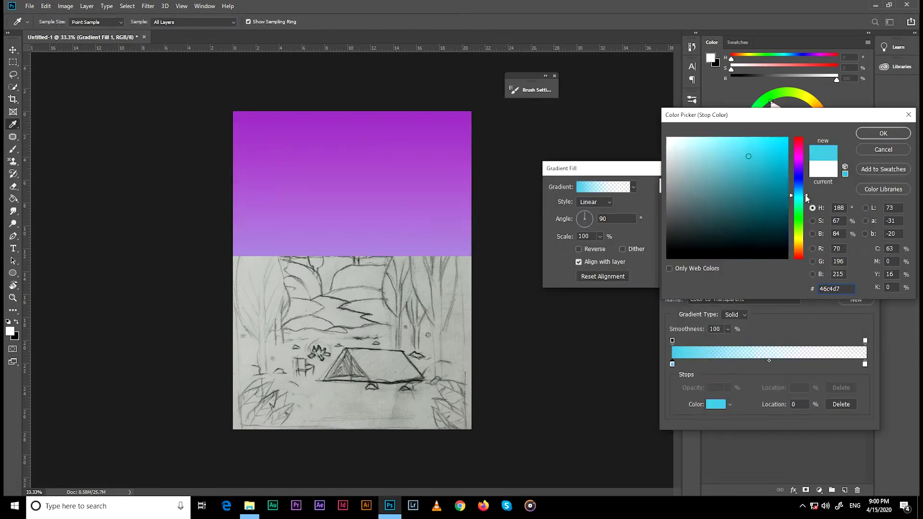
{"action": "left_click", "coordinate": [883, 133]}
{"action": "left_click", "coordinate": [865, 340]}
{"action": "double_click", "coordinate": [864, 364]}
{"action": "mouse_move", "coordinate": [753, 164]}
{"action": "left_mouse_down"}
{"action": "mouse_move", "coordinate": [731, 169]}
{"action": "mouse_move", "coordinate": [727, 187]}
{"action": "left_mouse_up"}
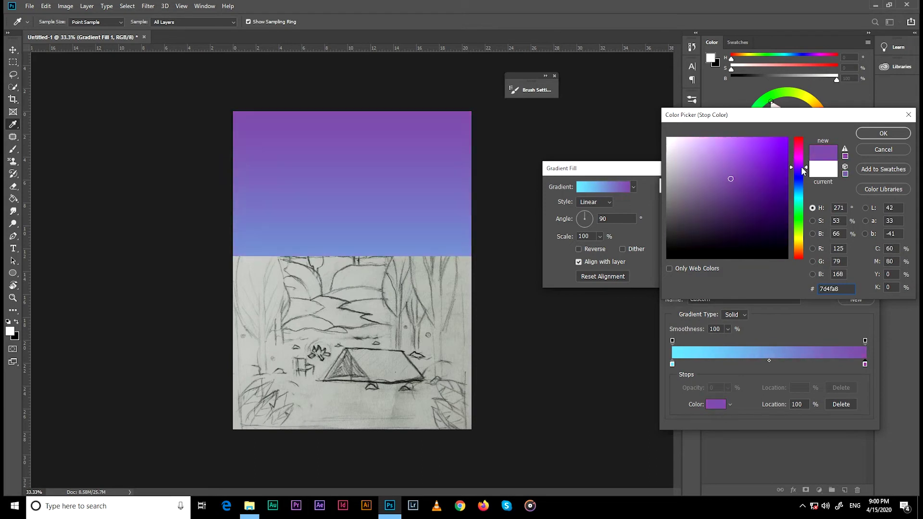
{"action": "left_click", "coordinate": [883, 133]}
{"action": "left_click", "coordinate": [853, 206]}
{"action": "key", "text": "Return"}
Add a pale lavender Gradient Fill 2 clipped to the middle band layer
{"action": "key", "text": "Return"}
{"action": "right_click", "coordinate": [812, 314]}
{"action": "key", "text": "Escape"}
{"action": "double_click", "coordinate": [735, 287]}
{"action": "left_click", "coordinate": [603, 187]}
{"action": "left_click_drag", "start_coordinate": [765, 364], "coordinate": [771, 365]}
{"action": "key", "text": "Escape"}
{"action": "left_click", "coordinate": [603, 187]}
{"action": "key", "text": "Return"}
{"action": "key", "text": "Return"}
Group Layer 1 with the sky and band layers into Group 1
{"action": "left_click", "coordinate": [735, 326]}
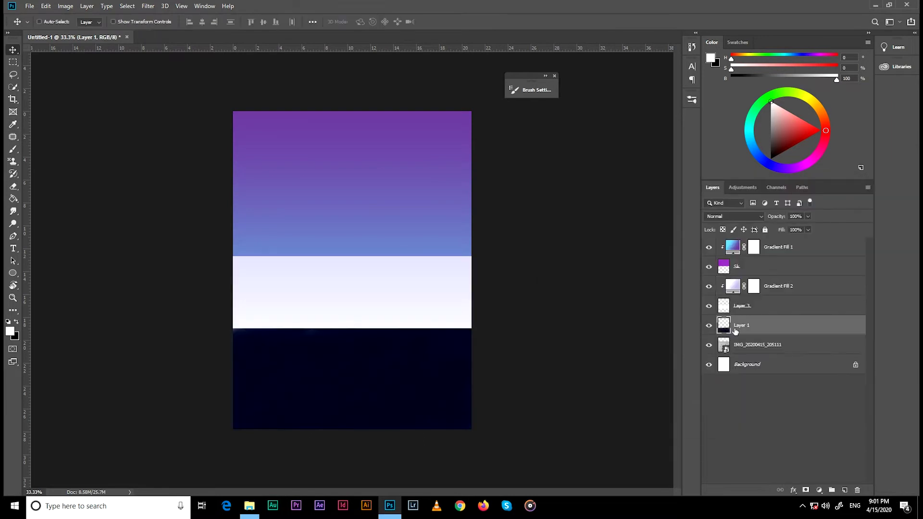
{"action": "left_click", "coordinate": [778, 247], "text": "shift"}
{"action": "key", "text": "ctrl+g"}
{"action": "left_click", "coordinate": [719, 242]}
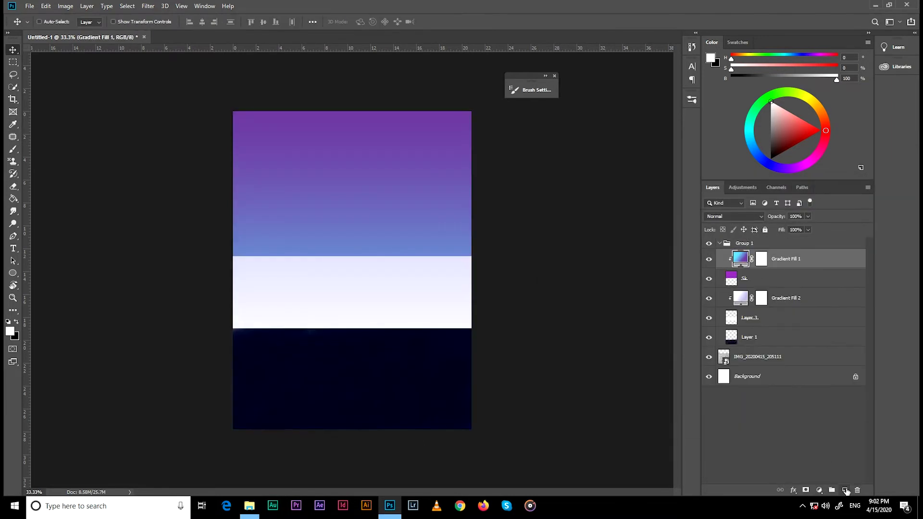
On a new layer, dab white stars in the sky with a size-10 brush
{"action": "left_click", "coordinate": [845, 490]}
{"action": "key", "text": "b"}
{"action": "right_click", "coordinate": [321, 166]}
{"action": "left_click", "coordinate": [289, 144]}
{"action": "left_click", "coordinate": [400, 164]}
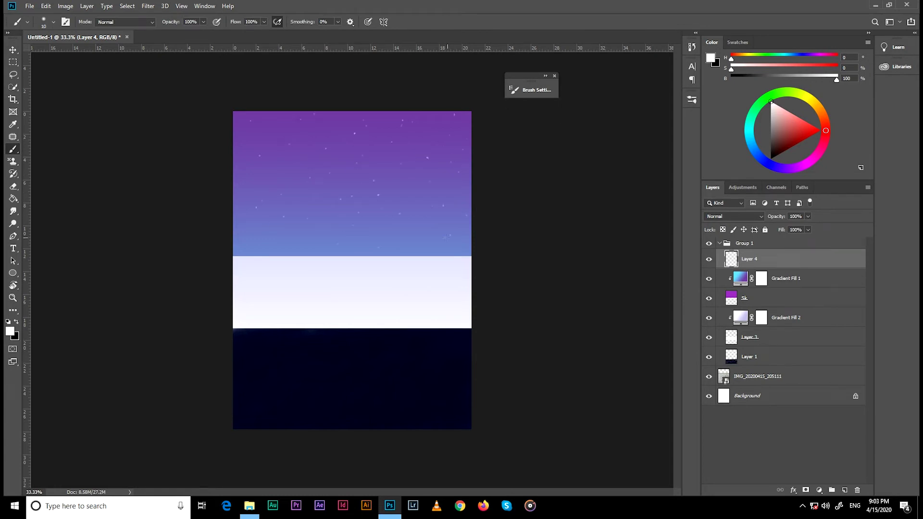
Draw a cloud path on a new layer, fill it white, and set 20% opacity
{"action": "key", "text": "p"}
{"action": "key", "text": "ctrl+shift+alt+n"}
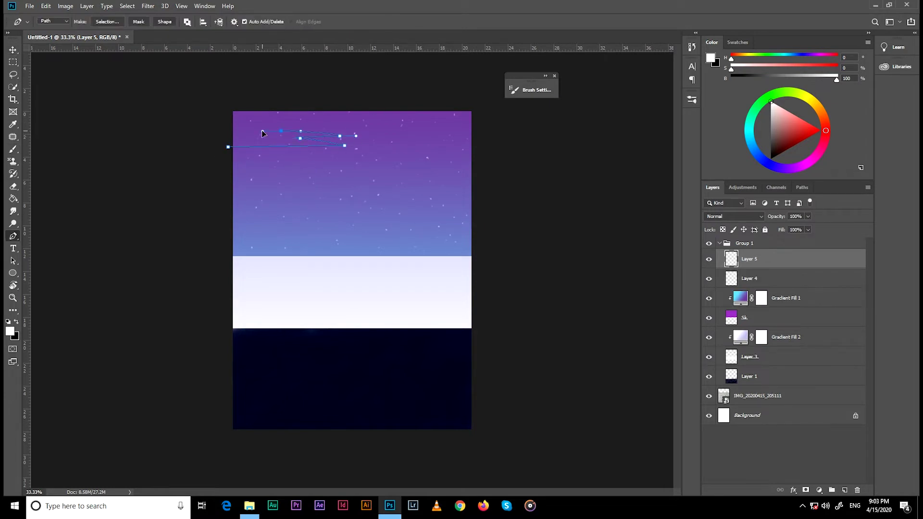
{"action": "key", "text": "ctrl+Return"}
{"action": "key", "text": "alt+BackSpace"}
{"action": "key", "text": "ctrl+d"}
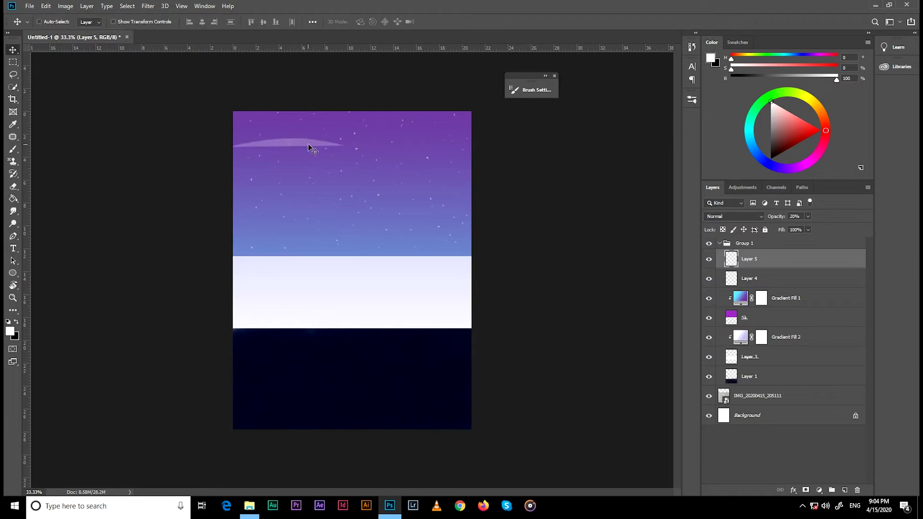
{"action": "key", "text": "2"}
Fill a second white cloud streak and shrink the right streak to about half
{"action": "key", "text": "ctrl+Return"}
{"action": "key", "text": "alt+BackSpace"}
{"action": "key", "text": "ctrl+d"}
{"action": "key", "text": "ctrl+t"}
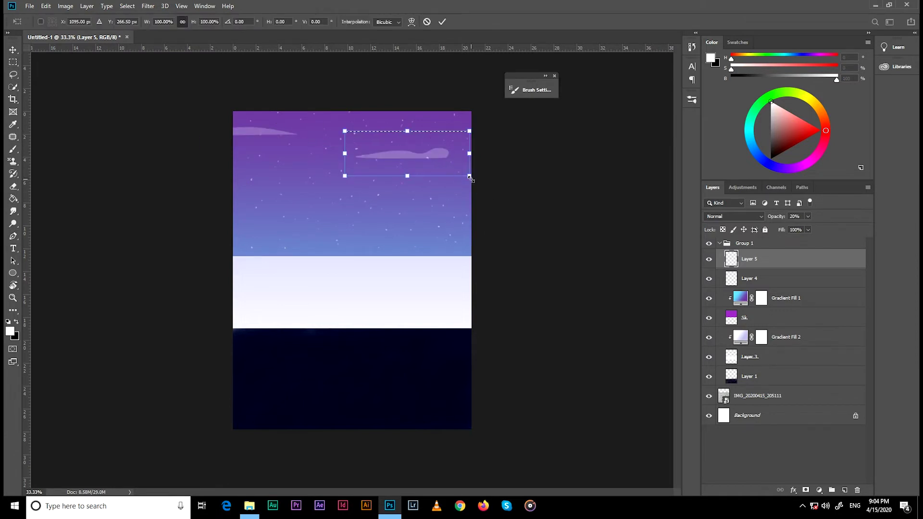
{"action": "left_click_drag", "start_coordinate": [471, 168], "coordinate": [416, 152]}
{"action": "key", "text": "Return"}
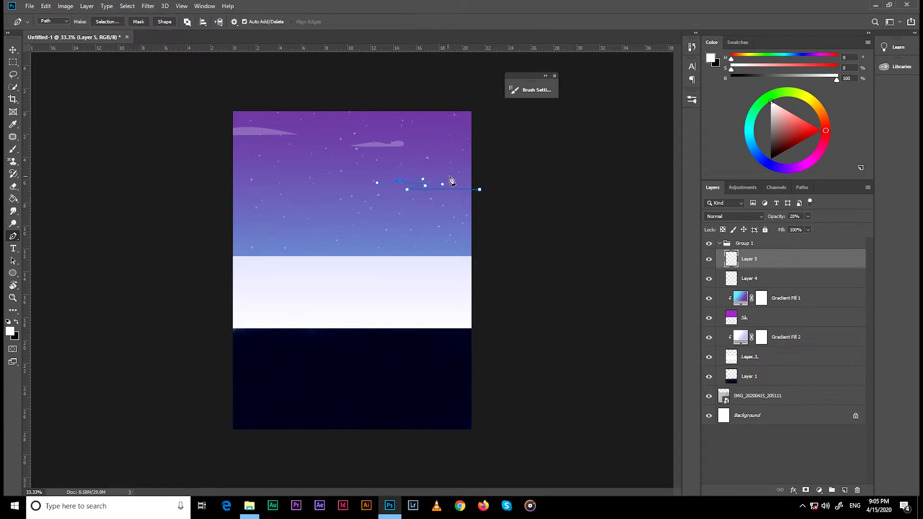
Fill two more cloud streaks and nudge the top-right cloud slightly upward
{"action": "key", "text": "ctrl+Return"}
{"action": "key", "text": "alt+BackSpace"}
{"action": "key", "text": "ctrl+d"}
{"action": "key", "text": "ctrl+Return"}
{"action": "key", "text": "alt+BackSpace"}
{"action": "key", "text": "ctrl+d"}
{"action": "left_click_drag", "start_coordinate": [452, 135], "coordinate": [457, 123]}
Draw and fill a new mid-sky cloud streak on the left
{"action": "mouse_move", "coordinate": [262, 178]}
{"action": "left_mouse_down"}
{"action": "mouse_move", "coordinate": [226, 180]}
{"action": "mouse_move", "coordinate": [312, 196]}
{"action": "left_mouse_up"}
{"action": "left_click", "coordinate": [201, 178]}
{"action": "key", "text": "v"}
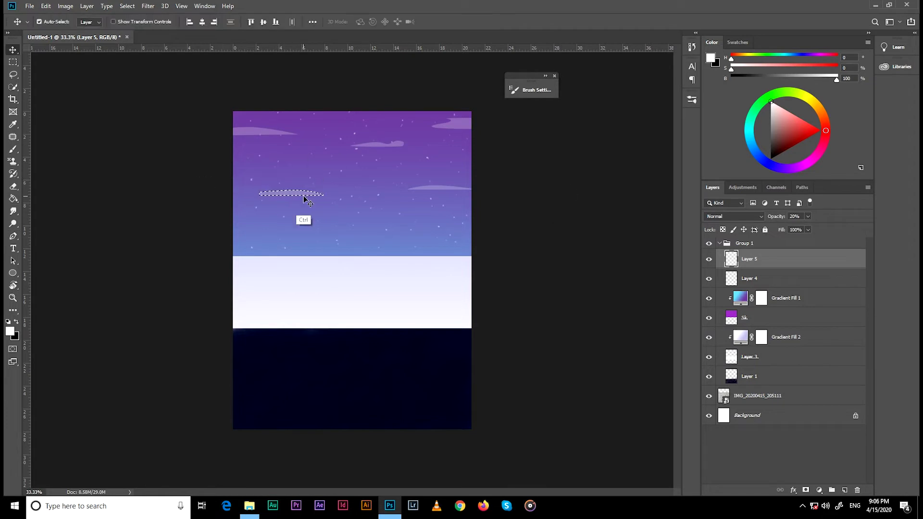
{"action": "key", "text": "ctrl+z"}
{"action": "key", "text": "p"}
{"action": "left_click", "coordinate": [247, 185]}
{"action": "key", "text": "ctrl+Return"}
{"action": "key", "text": "alt+BackSpace"}
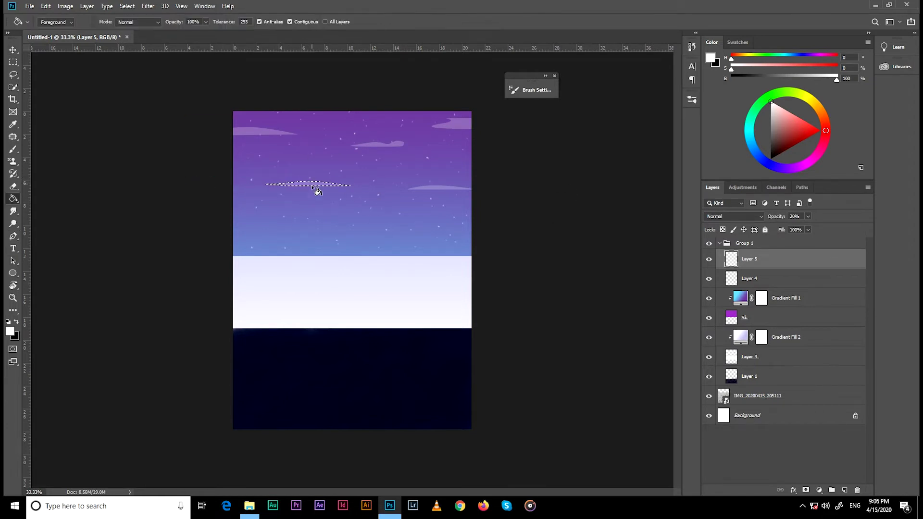
Move the cloud layer below the stars, raise the mid-sky streak, and hide Layer 3
{"action": "key", "text": "ctrl+bracketleft"}
{"action": "key", "text": "m"}
{"action": "mouse_move", "coordinate": [251, 164]}
{"action": "left_mouse_down"}
{"action": "mouse_move", "coordinate": [375, 200]}
{"action": "mouse_move", "coordinate": [337, 174]}
{"action": "left_mouse_up"}
{"action": "key", "text": "ctrl+t"}
{"action": "key", "text": "Return"}
{"action": "key", "text": "ctrl+d"}
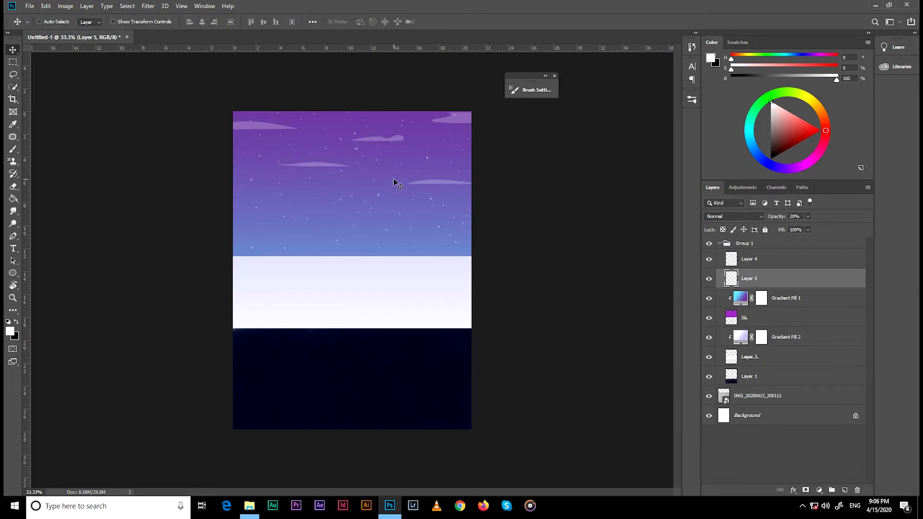
{"action": "key", "text": "v"}
{"action": "left_click", "coordinate": [708, 357]}
Group the sky layers as 'SK' and move the group below Layer 3
{"action": "left_click", "coordinate": [744, 317], "text": "shift"}
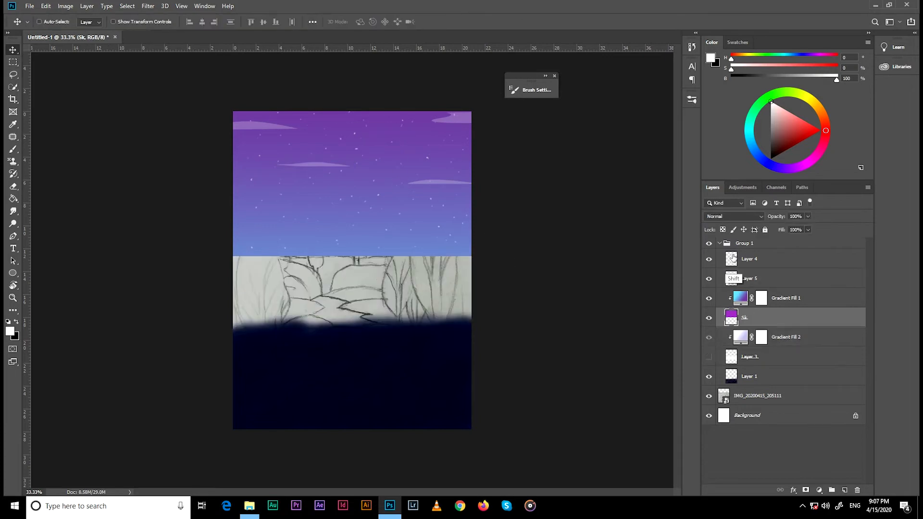
{"action": "key", "text": "ctrl+g"}
{"action": "double_click", "coordinate": [742, 255]}
{"action": "type", "text": "SK"}
{"action": "key", "text": "Return"}
{"action": "left_click_drag", "start_coordinate": [743, 255], "coordinate": [735, 299]}
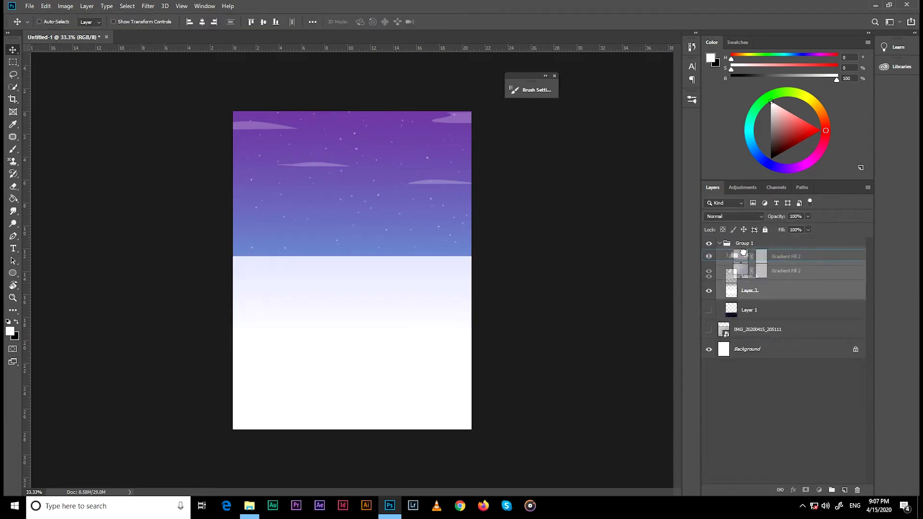
Mask the band layer and fade it into the sky with a gradient
{"action": "left_click", "coordinate": [805, 490]}
{"action": "key", "text": "shift+g"}
{"action": "key", "text": "shift+g"}
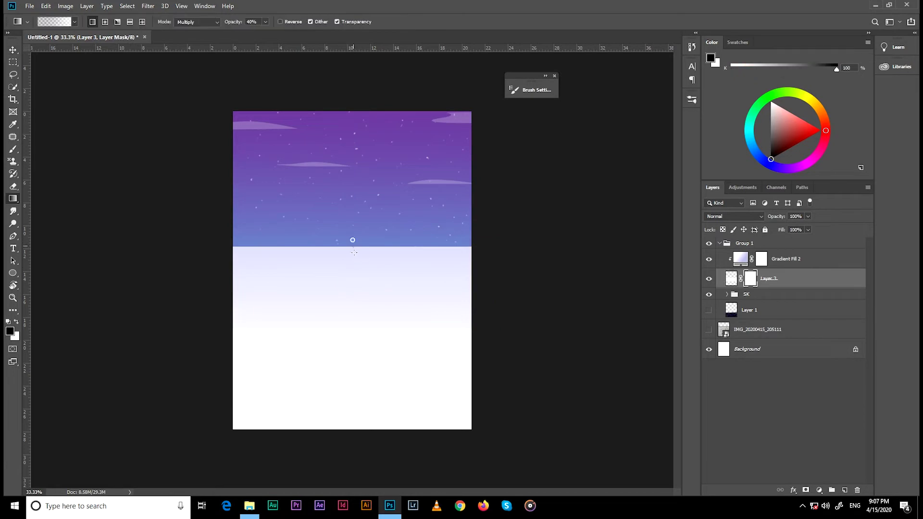
{"action": "mouse_move", "coordinate": [352, 264]}
{"action": "left_mouse_down"}
{"action": "mouse_move", "coordinate": [356, 253]}
{"action": "mouse_move", "coordinate": [234, 252]}
{"action": "left_mouse_up"}
{"action": "key", "text": "b"}
{"action": "mouse_move", "coordinate": [305, 250]}
{"action": "left_mouse_down"}
{"action": "mouse_move", "coordinate": [307, 242]}
{"action": "mouse_move", "coordinate": [461, 249]}
{"action": "left_mouse_up"}
Lower the masked horizon and raise its left part with a size-80 white brush
{"action": "key", "text": "ctrl+z"}
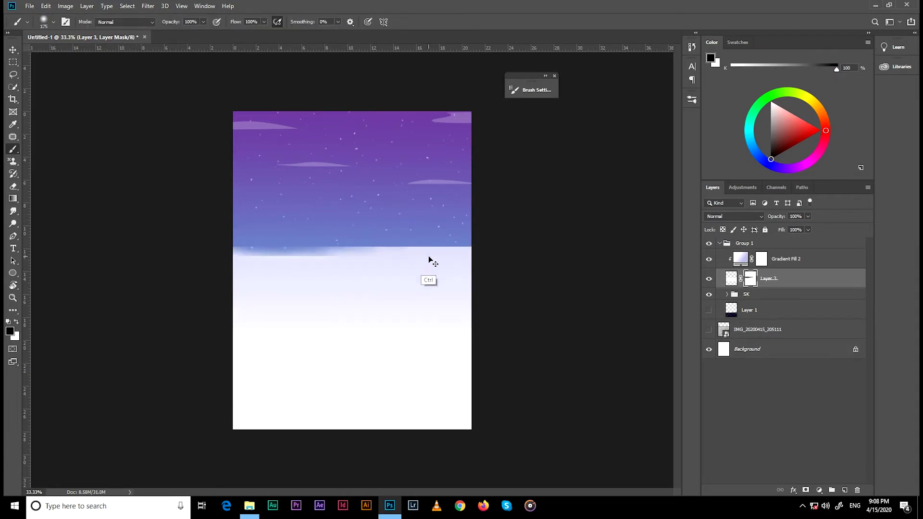
{"action": "left_click_drag", "start_coordinate": [750, 278], "coordinate": [861, 483]}
{"action": "key", "text": "Escape"}
{"action": "left_click_drag", "start_coordinate": [353, 262], "coordinate": [354, 273]}
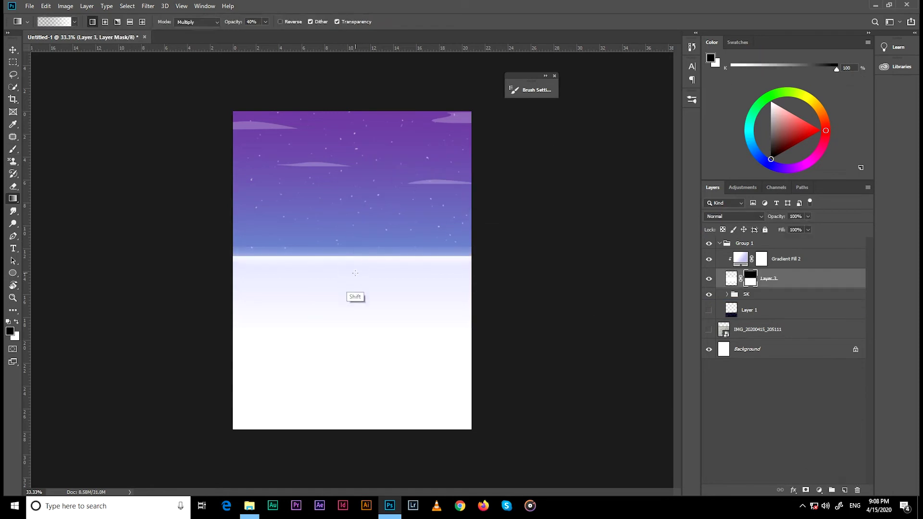
{"action": "key", "text": "x"}
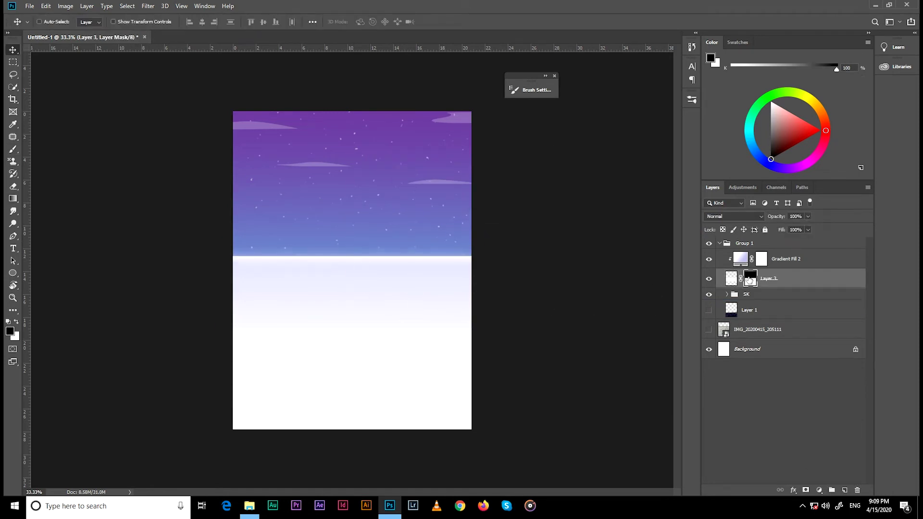
{"action": "right_click", "coordinate": [262, 255]}
{"action": "left_click_drag", "start_coordinate": [241, 253], "coordinate": [467, 264]}
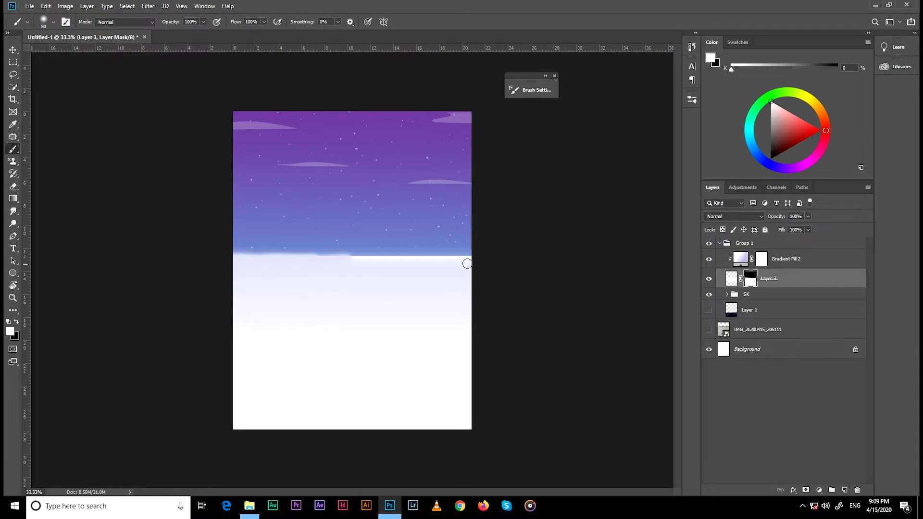
Show the pencil sketch, hide the SK group, and add a new layer for hills
{"action": "key", "text": "v"}
{"action": "left_click", "coordinate": [708, 329]}
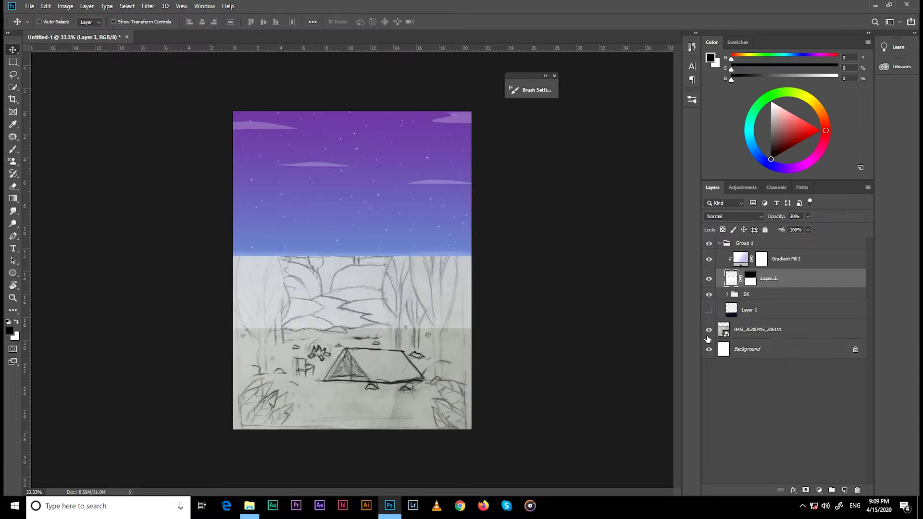
{"action": "left_click", "coordinate": [712, 257]}
{"action": "left_click", "coordinate": [709, 294]}
{"action": "left_click", "coordinate": [844, 490]}
Trace a hill outline near the river and fill it black, then undo the fill
{"action": "key", "text": "ctrl+plus"}
{"action": "key", "text": "p"}
{"action": "left_click", "coordinate": [273, 383]}
{"action": "left_click", "coordinate": [358, 387]}
{"action": "key", "text": "ctrl+Return"}
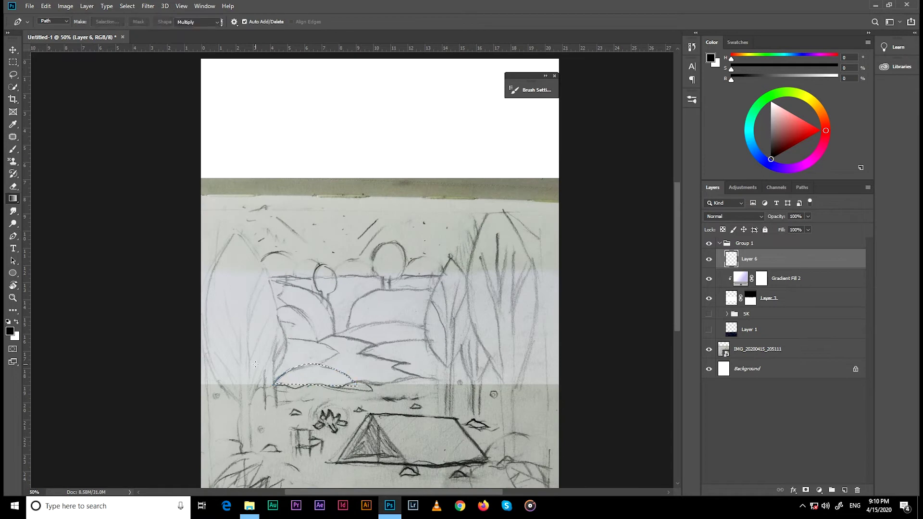
{"action": "key", "text": "alt+BackSpace"}
{"action": "key", "text": "ctrl+z"}
{"action": "key", "text": "v"}
Redraw the left hill as a curved dome toward the river and fill it black
{"action": "key", "text": "p"}
{"action": "left_click", "coordinate": [268, 385]}
{"action": "left_click_drag", "start_coordinate": [318, 365], "coordinate": [339, 356]}
{"action": "left_click_drag", "start_coordinate": [184, 346], "coordinate": [101, 357]}
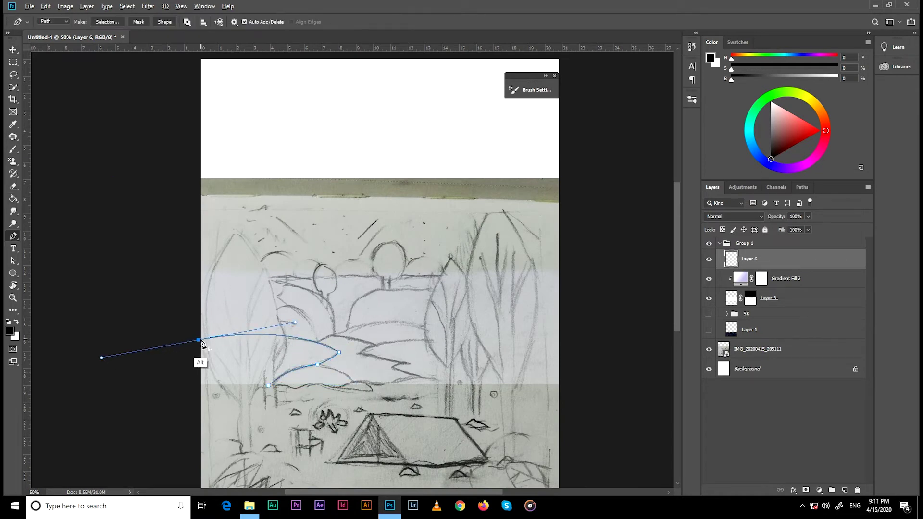
{"action": "key", "text": "ctrl+Return"}
{"action": "key", "text": "alt+BackSpace"}
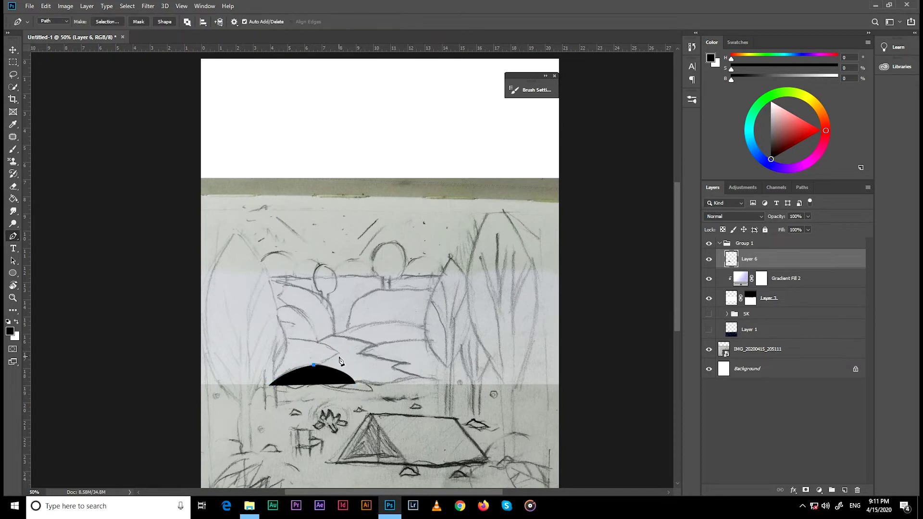
Extend the left hill further left, fill it black, and set the layer opacity to 20%
{"action": "left_click", "coordinate": [56, 354]}
{"action": "key", "text": "ctrl+Return"}
{"action": "key", "text": "alt+BackSpace"}
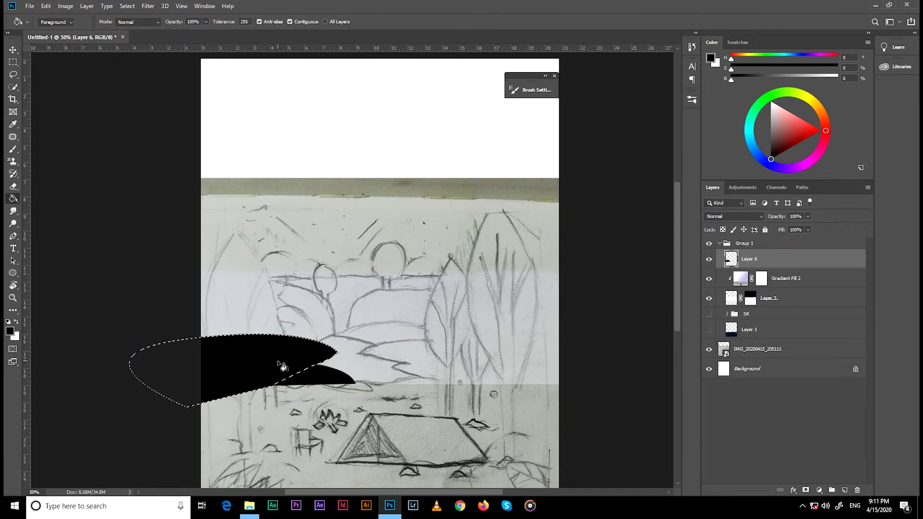
{"action": "key", "text": "ctrl+d"}
{"action": "key", "text": "v"}
{"action": "key", "text": "2"}
Fill the next hill path on Layer 6
{"action": "key", "text": "p"}
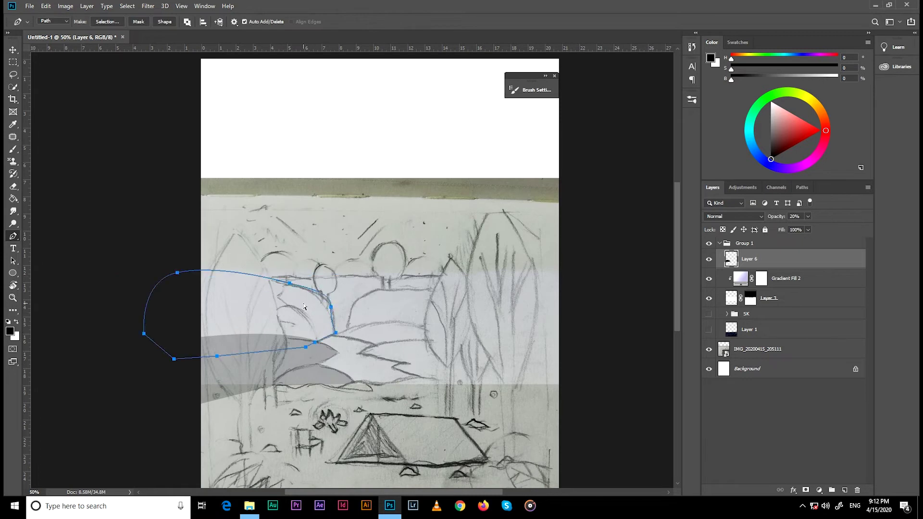
{"action": "key", "text": "ctrl+Return"}
{"action": "key", "text": "alt+BackSpace"}
{"action": "key", "text": "ctrl+d"}
{"action": "key", "text": "v"}
Trace the right hill past the canvas edge and fill it in two passes
{"action": "key", "text": "p"}
{"action": "left_click", "coordinate": [577, 355]}
{"action": "left_click", "coordinate": [523, 412]}
{"action": "key", "text": "ctrl+Return"}
{"action": "key", "text": "alt+BackSpace"}
{"action": "key", "text": "ctrl+d"}
{"action": "left_click", "coordinate": [576, 375]}
{"action": "key", "text": "ctrl+Return"}
{"action": "key", "text": "alt+BackSpace"}
{"action": "key", "text": "ctrl+d"}
Trace a hill edge curving along the river bank and fill it
{"action": "left_click", "coordinate": [343, 346]}
{"action": "left_click_drag", "start_coordinate": [296, 334], "coordinate": [275, 334]}
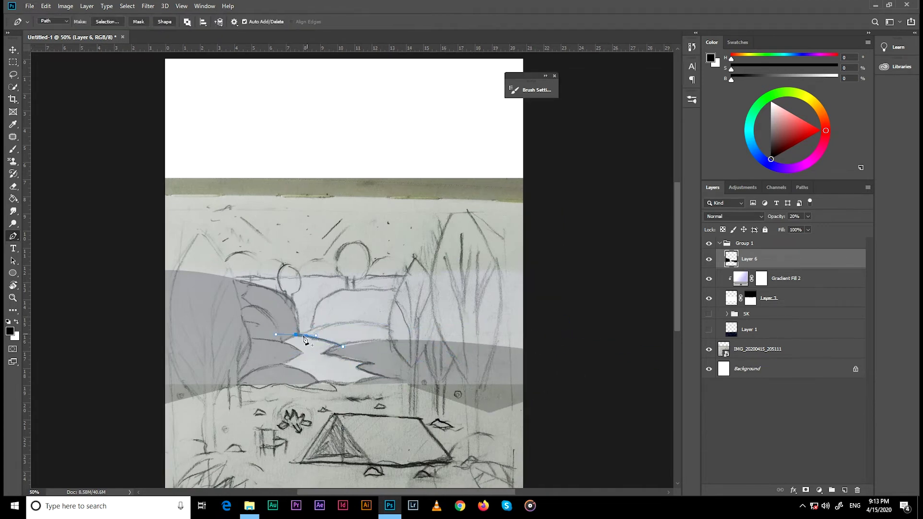
{"action": "key", "text": "ctrl+Return"}
{"action": "key", "text": "alt+BackSpace"}
{"action": "key", "text": "ctrl+d"}
Trace and fill the next hill outline beside the river
{"action": "left_click", "coordinate": [307, 332]}
{"action": "left_click_drag", "start_coordinate": [319, 302], "coordinate": [328, 295]}
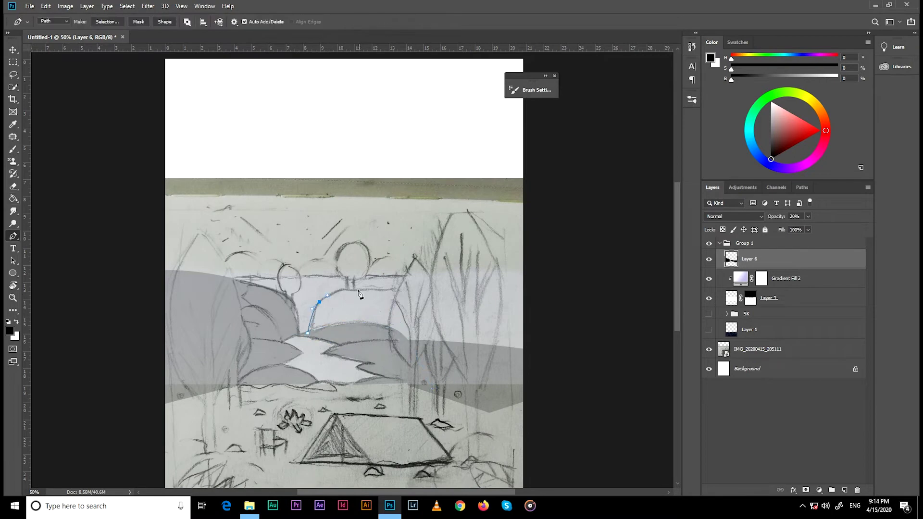
{"action": "key", "text": "ctrl+Return"}
{"action": "key", "text": "alt+BackSpace"}
{"action": "key", "text": "ctrl+d"}
{"action": "key", "text": "v"}
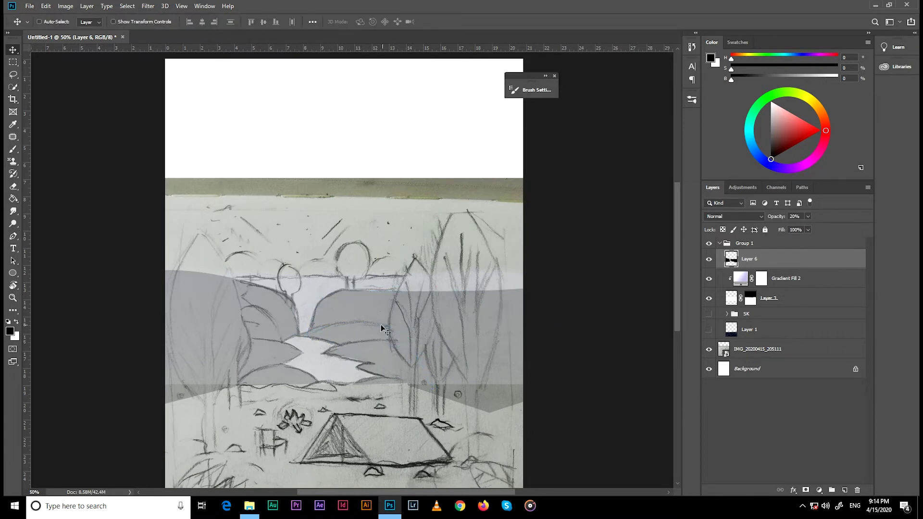
Add a Gradient Fill layer directly above Layer 6
{"action": "left_click", "coordinate": [714, 303]}
{"action": "left_click", "coordinate": [726, 265]}
{"action": "left_click", "coordinate": [819, 489]}
{"action": "left_click", "coordinate": [672, 186]}
Clip Gradient Fill 3 to the hill shapes and change it to a dark navy gradient
{"action": "key", "text": "ctrl+alt+g"}
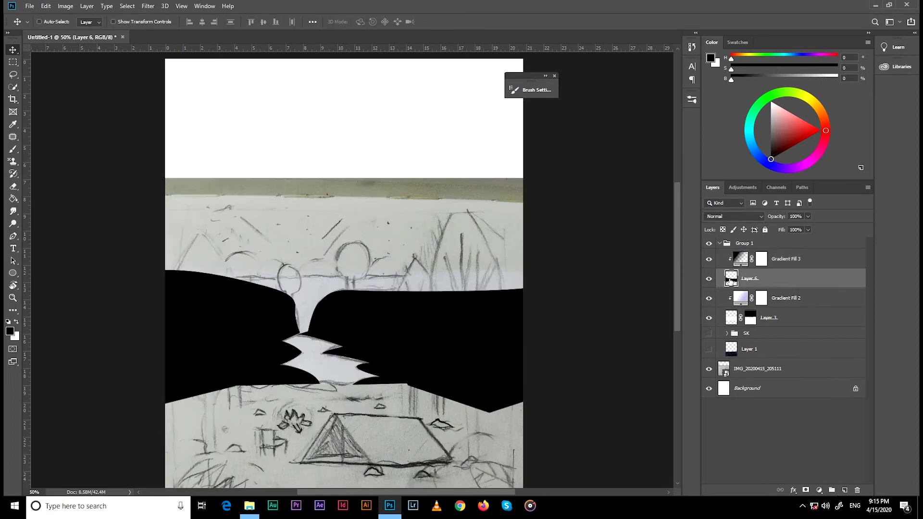
{"action": "double_click", "coordinate": [740, 258]}
{"action": "left_click", "coordinate": [598, 181]}
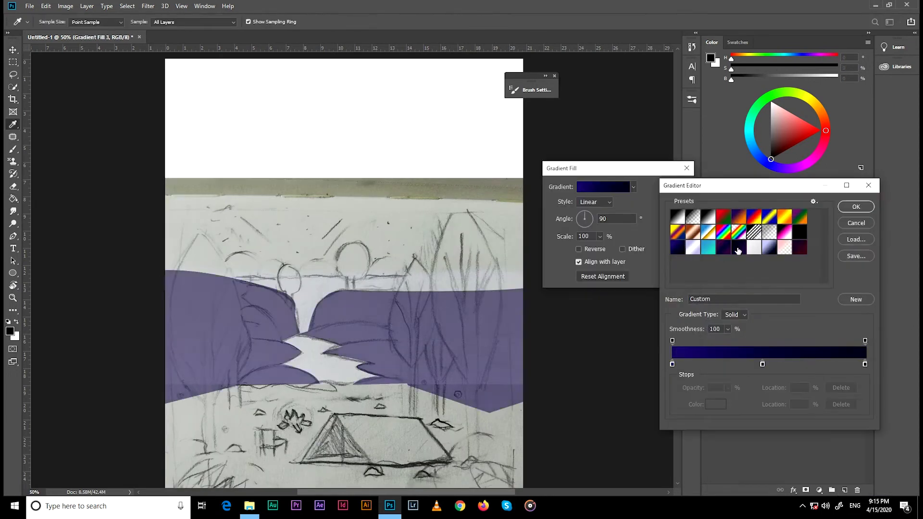
{"action": "left_click", "coordinate": [803, 212]}
{"action": "left_click", "coordinate": [671, 185]}
{"action": "key", "text": "2"}
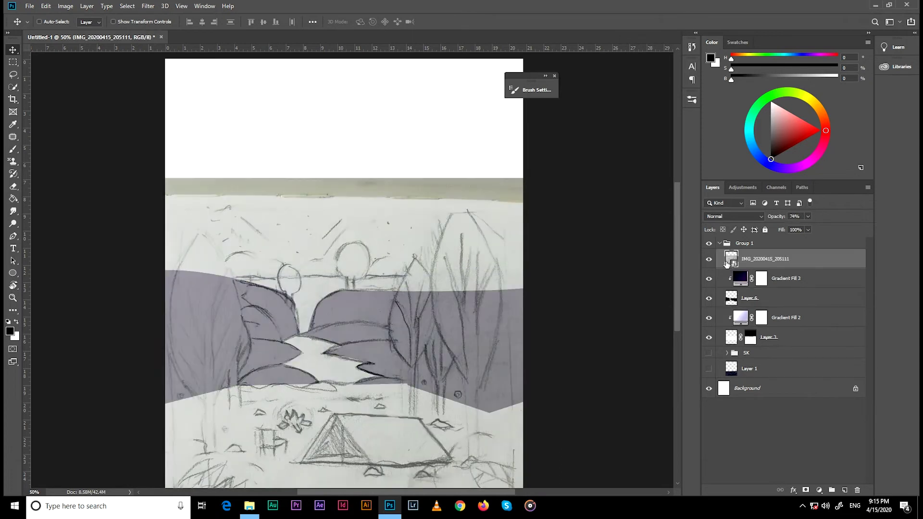
Select the first mound beside the river, choose a soft brush, and hide the pencil sketch
{"action": "left_click", "coordinate": [358, 336]}
{"action": "key", "text": "p"}
{"action": "key", "text": "ctrl+Return"}
{"action": "key", "text": "b"}
{"action": "right_click", "coordinate": [366, 331]}
{"action": "left_click", "coordinate": [351, 348]}
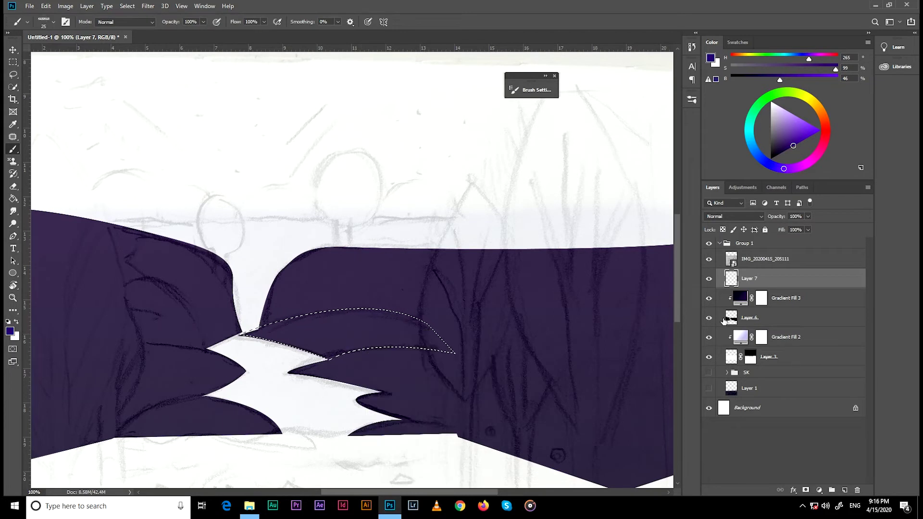
{"action": "left_click", "coordinate": [708, 259]}
Set the soft brush size to 14 px
{"action": "right_click", "coordinate": [380, 339]}
{"action": "scroll", "coordinate": [484, 470], "scroll_direction": "down", "scroll_amount": 5}
{"action": "type", "text": "14"}
{"action": "key", "text": "Return"}
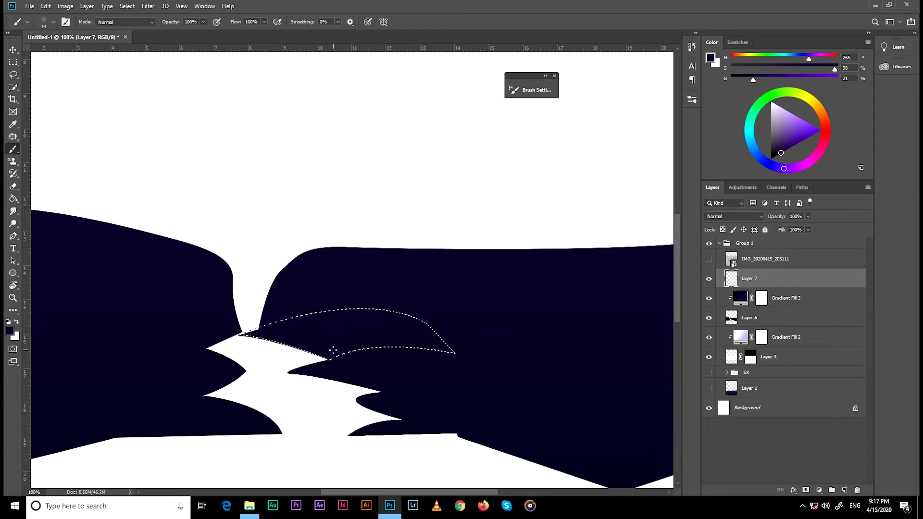
Brighten the painting colour from navy to bright purple and enlarge the brush
{"action": "left_click_drag", "start_coordinate": [780, 152], "coordinate": [789, 147]}
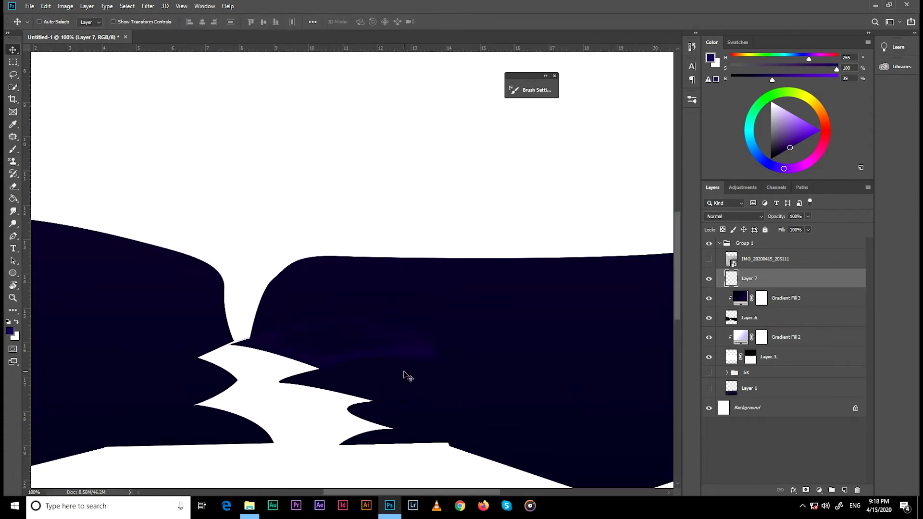
{"action": "key", "text": "bracketright"}
{"action": "key", "text": "bracketright"}
{"action": "key", "text": "bracketright"}
{"action": "left_click", "coordinate": [790, 168]}
{"action": "left_click_drag", "start_coordinate": [782, 151], "coordinate": [805, 140]}
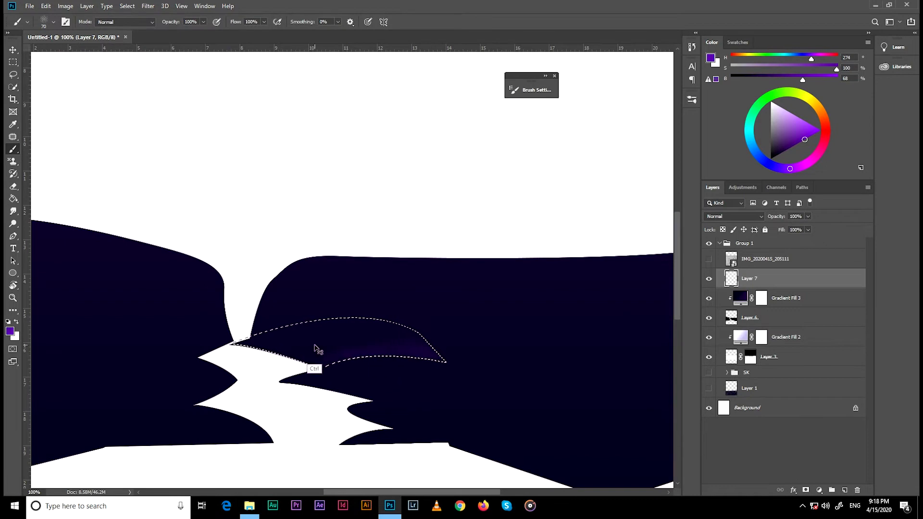
{"action": "key", "text": "ctrl+d"}
{"action": "key", "text": "ctrl+minus"}
{"action": "key", "text": "ctrl+minus"}
{"action": "key", "text": "ctrl+minus"}
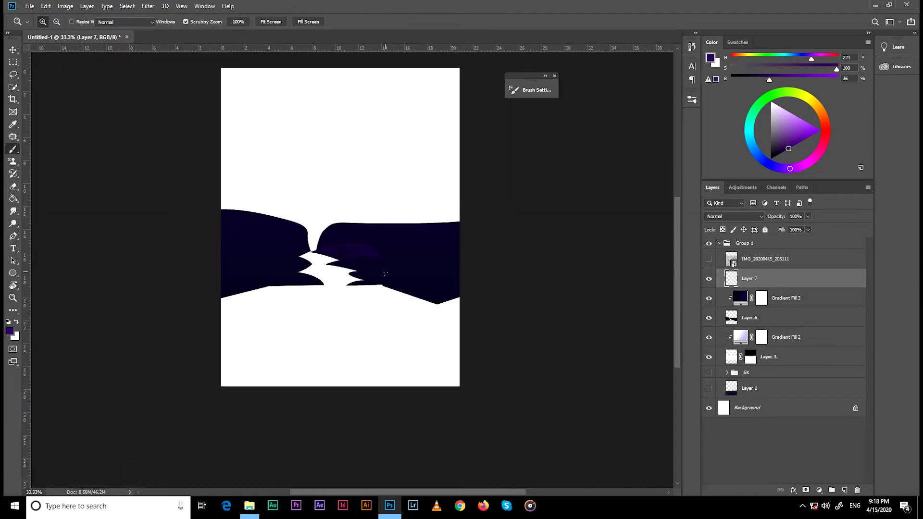
{"action": "key", "text": "ctrl+plus"}
{"action": "key", "text": "ctrl+plus"}
{"action": "key", "text": "ctrl+plus"}
Turn another mound outline into a selection on Layer 7, then deselect it
{"action": "key", "text": "p"}
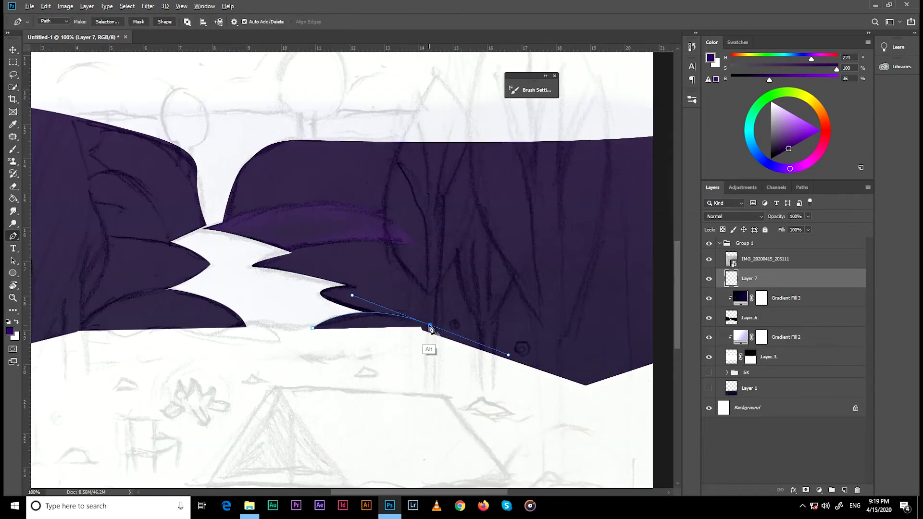
{"action": "key", "text": "ctrl+Return"}
{"action": "key", "text": "b"}
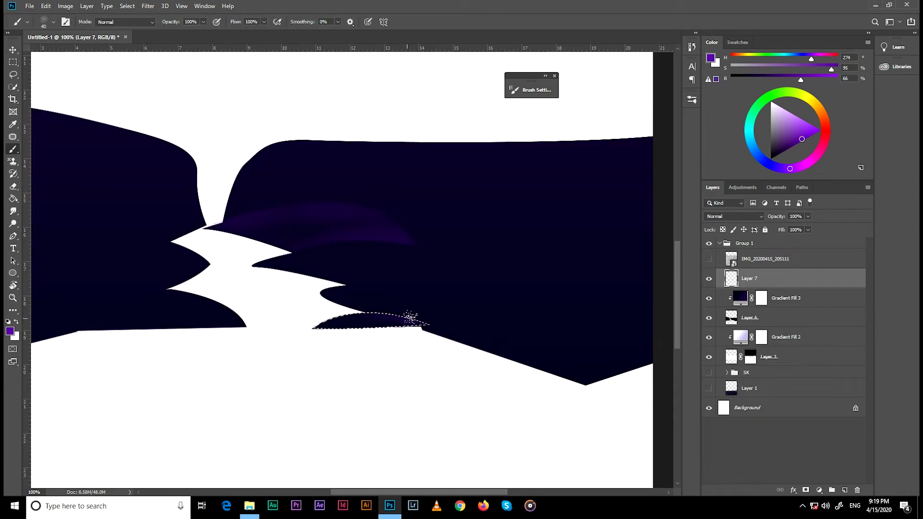
{"action": "key", "text": "ctrl+d"}
{"action": "key", "text": "v"}
Select the long mound and paint a white light edge along it
{"action": "key", "text": "p"}
{"action": "left_click", "coordinate": [347, 284]}
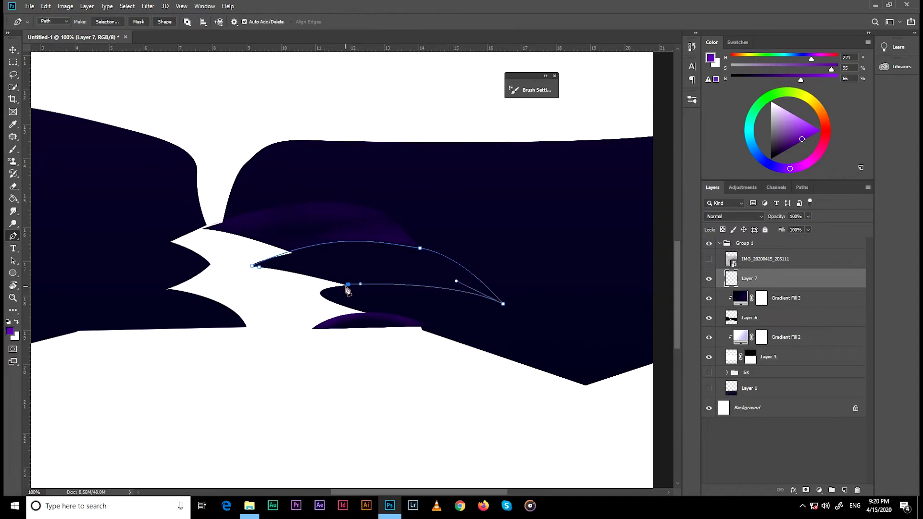
{"action": "key", "text": "ctrl+Return"}
{"action": "key", "text": "b"}
{"action": "left_click", "coordinate": [278, 289], "text": "alt"}
{"action": "left_click_drag", "start_coordinate": [289, 250], "coordinate": [500, 301]}
{"action": "key", "text": "ctrl+d"}
{"action": "key", "text": "v"}
Undo that light edge and repaint light along the mound's upper edge in two strokes
{"action": "key", "text": "ctrl+0"}
{"action": "key", "text": "p"}
{"action": "key", "text": "ctrl+z"}
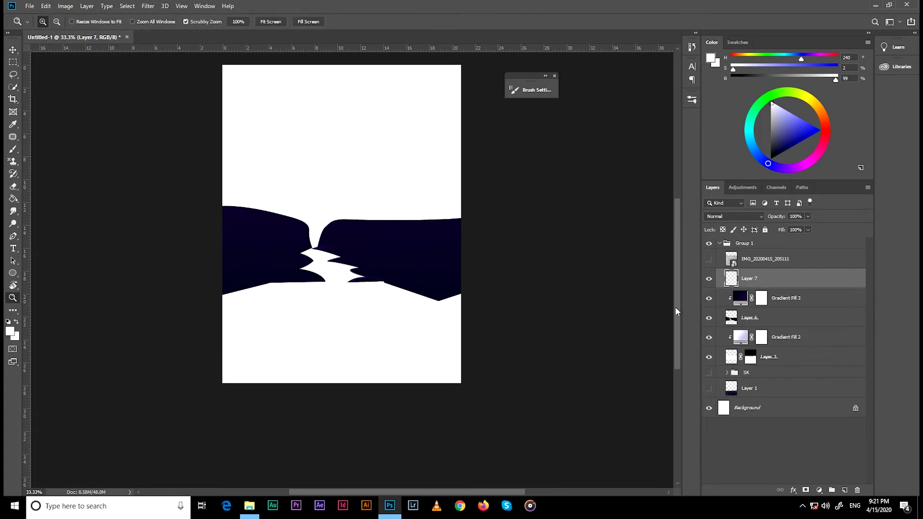
{"action": "key", "text": "ctrl+1"}
{"action": "key", "text": "ctrl+Return"}
{"action": "key", "text": "b"}
{"action": "left_click_drag", "start_coordinate": [248, 241], "coordinate": [406, 264]}
{"action": "left_click_drag", "start_coordinate": [347, 221], "coordinate": [433, 240]}
Outline the small front mound and turn it into a selection
{"action": "key", "text": "p"}
{"action": "key", "text": "ctrl+d"}
{"action": "key", "text": "ctrl+0"}
{"action": "key", "text": "ctrl+1"}
{"action": "left_click", "coordinate": [405, 298]}
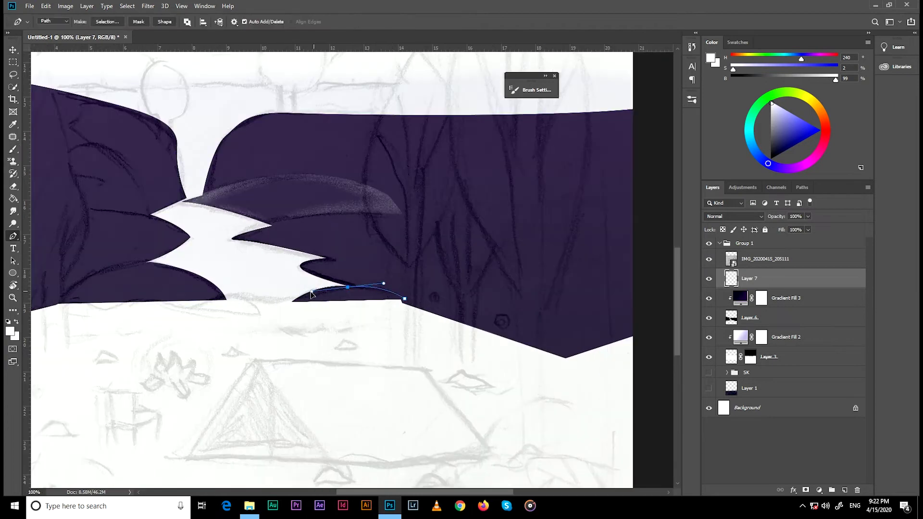
{"action": "key", "text": "ctrl+Return"}
{"action": "key", "text": "b"}
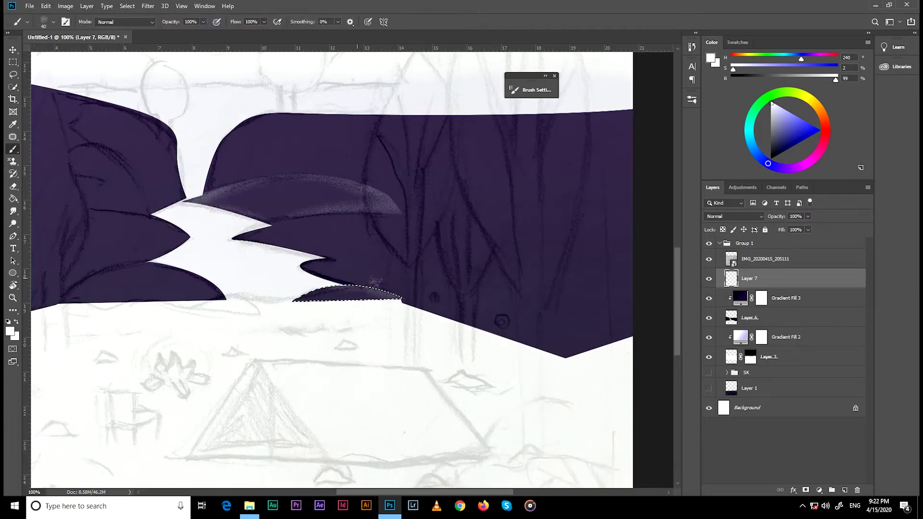
Outline the next mound with a curve along its top and brush a light stroke there
{"action": "key", "text": "p"}
{"action": "left_click", "coordinate": [332, 260]}
{"action": "left_click_drag", "start_coordinate": [448, 223], "coordinate": [548, 225]}
{"action": "key", "text": "ctrl+Return"}
{"action": "key", "text": "b"}
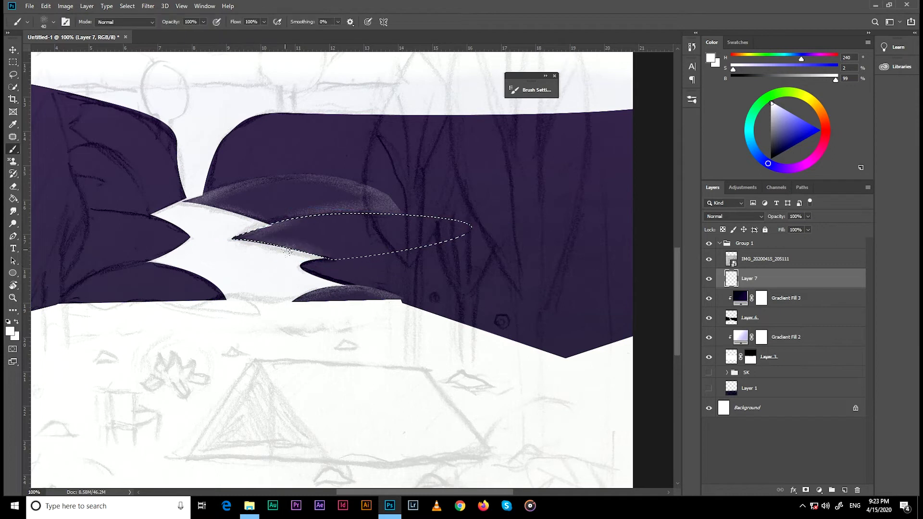
{"action": "left_click_drag", "start_coordinate": [388, 248], "coordinate": [234, 282]}
{"action": "key", "text": "ctrl+d"}
Select the left front mound and highlight its top
{"action": "key", "text": "z"}
{"action": "left_click", "coordinate": [234, 283]}
{"action": "key", "text": "p"}
{"action": "left_click", "coordinate": [211, 338]}
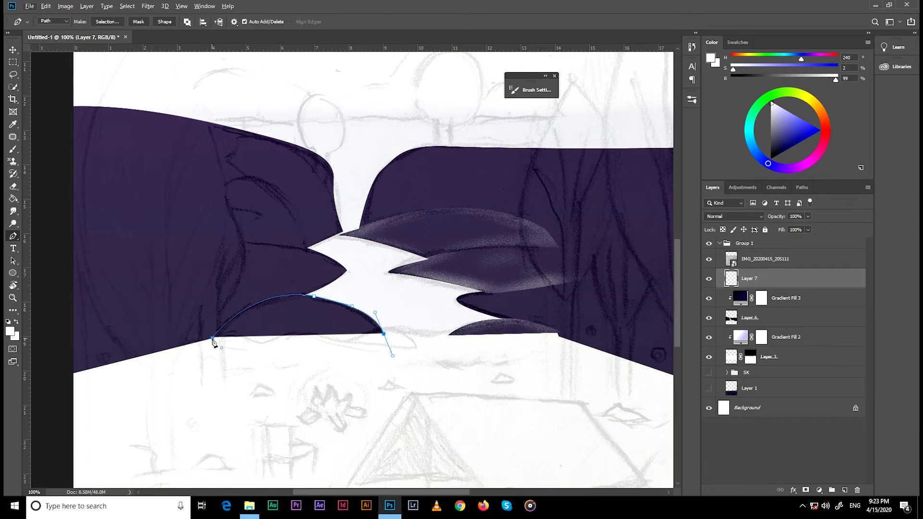
{"action": "key", "text": "ctrl+Return"}
{"action": "key", "text": "b"}
{"action": "left_click", "coordinate": [273, 304]}
{"action": "mouse_move", "coordinate": [380, 328]}
{"action": "left_mouse_down"}
{"action": "mouse_move", "coordinate": [240, 308]}
{"action": "mouse_move", "coordinate": [346, 313]}
{"action": "left_mouse_up"}
{"action": "key", "text": "ctrl+d"}
Lighten the tip of the left middle mound inside its path selection
{"action": "key", "text": "p"}
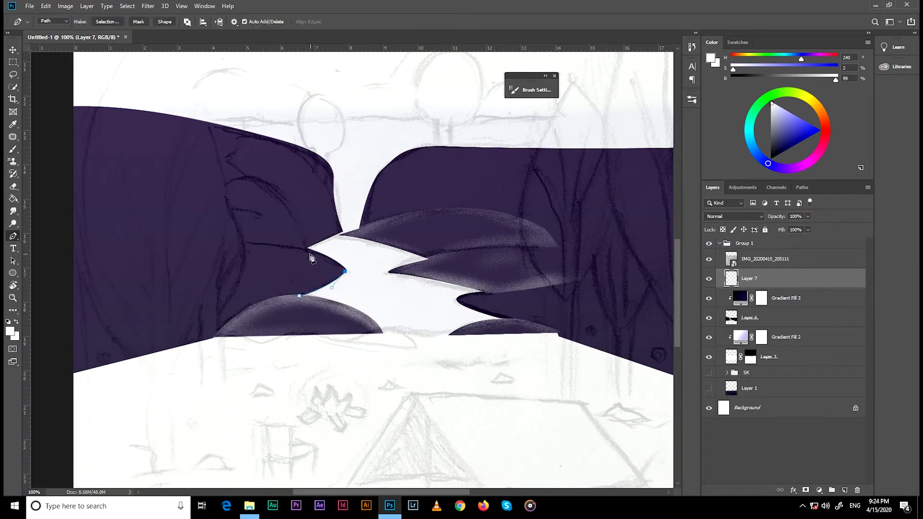
{"action": "key", "text": "ctrl+Return"}
{"action": "key", "text": "b"}
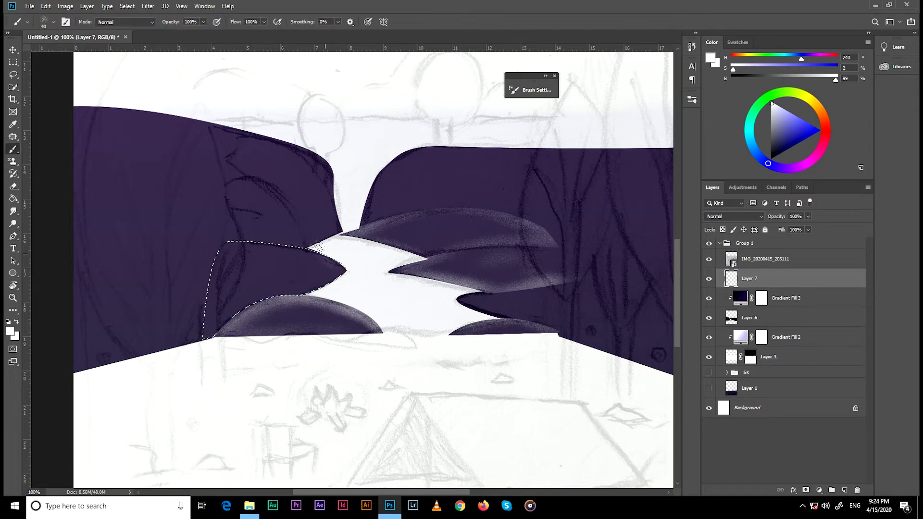
{"action": "left_click_drag", "start_coordinate": [344, 272], "coordinate": [231, 287]}
{"action": "key", "text": "ctrl+d"}
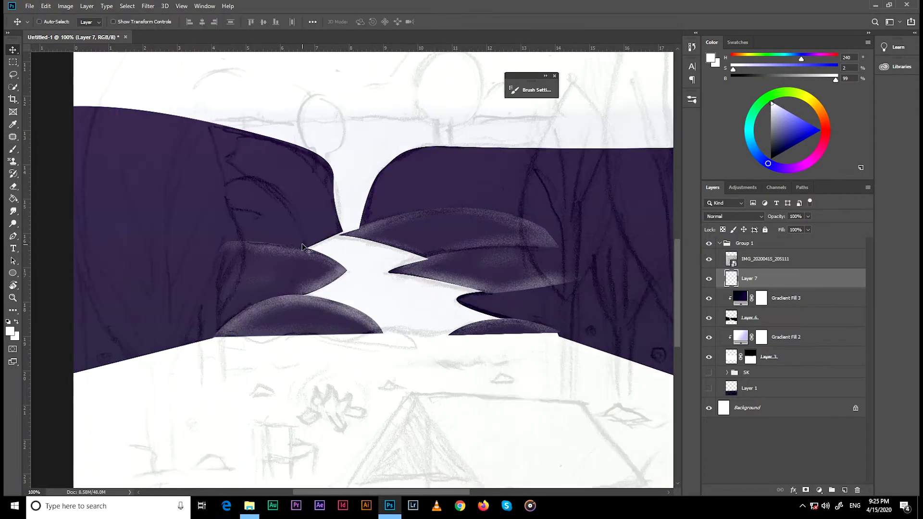
Outline the tall left mound with a curved path and convert it to a selection
{"action": "key", "text": "p"}
{"action": "left_click", "coordinate": [305, 248]}
{"action": "left_click_drag", "start_coordinate": [228, 185], "coordinate": [168, 218]}
{"action": "key", "text": "ctrl+Return"}
{"action": "key", "text": "b"}
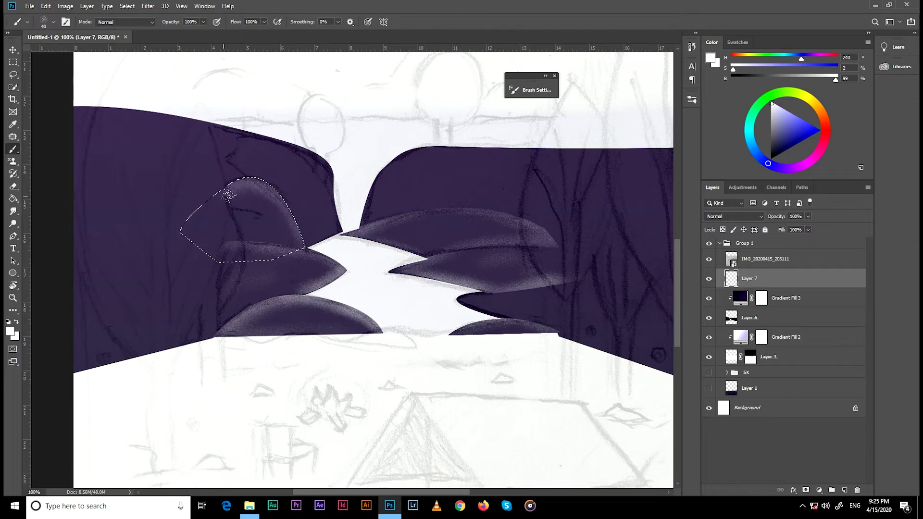
{"action": "key", "text": "ctrl+d"}
Outline the left hill's edge up to its top and brush light along that edge
{"action": "key", "text": "p"}
{"action": "left_click", "coordinate": [305, 248]}
{"action": "left_click", "coordinate": [343, 230]}
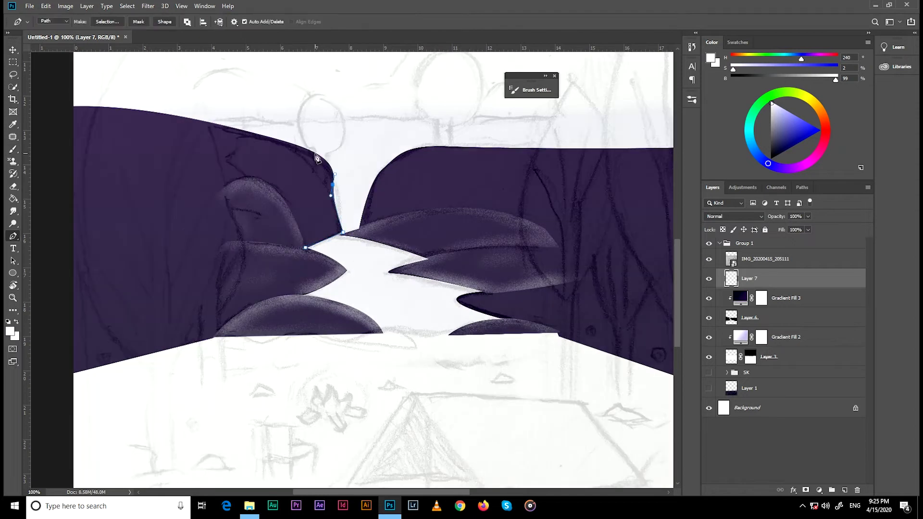
{"action": "left_click", "coordinate": [177, 116]}
{"action": "left_click_drag", "start_coordinate": [131, 125], "coordinate": [111, 146]}
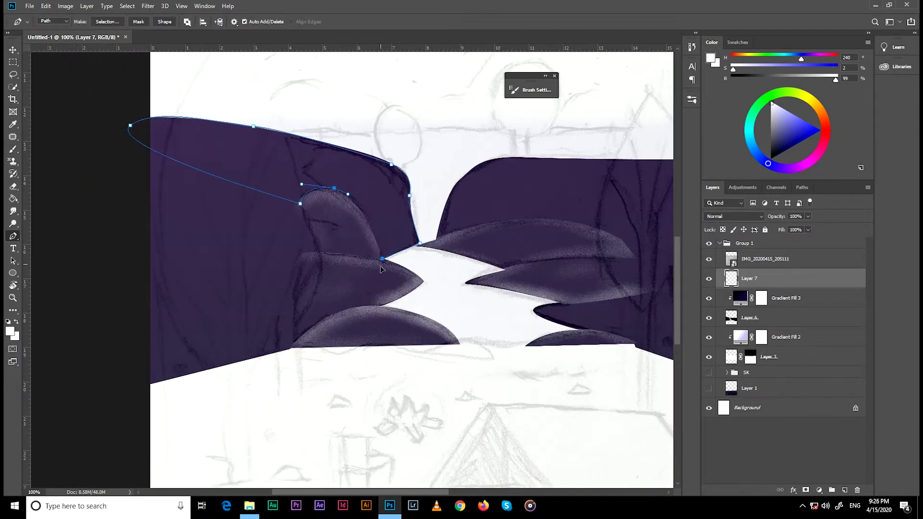
{"action": "left_click", "coordinate": [382, 258]}
{"action": "key", "text": "ctrl+Return"}
{"action": "key", "text": "b"}
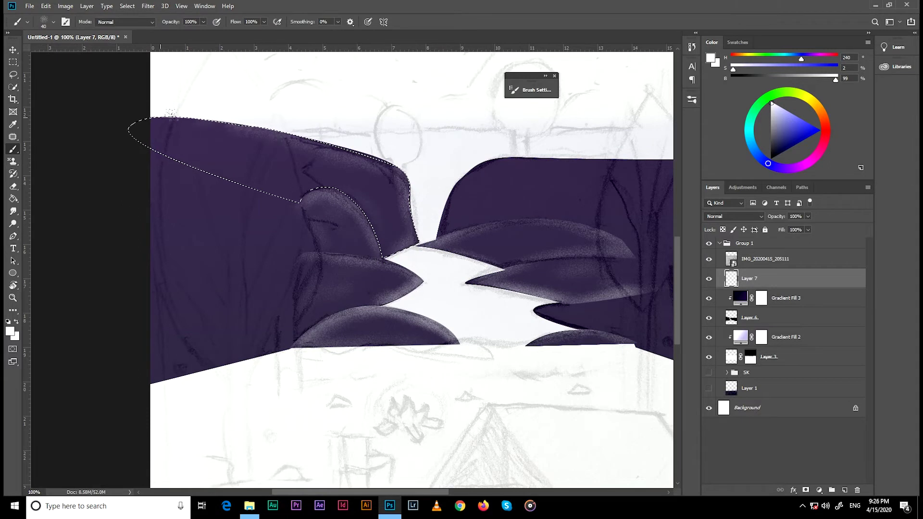
{"action": "left_click_drag", "start_coordinate": [171, 114], "coordinate": [382, 255]}
{"action": "key", "text": "ctrl+d"}
Select the right hill and dab light on its upper edge, then zoom to 50%
{"action": "key", "text": "p"}
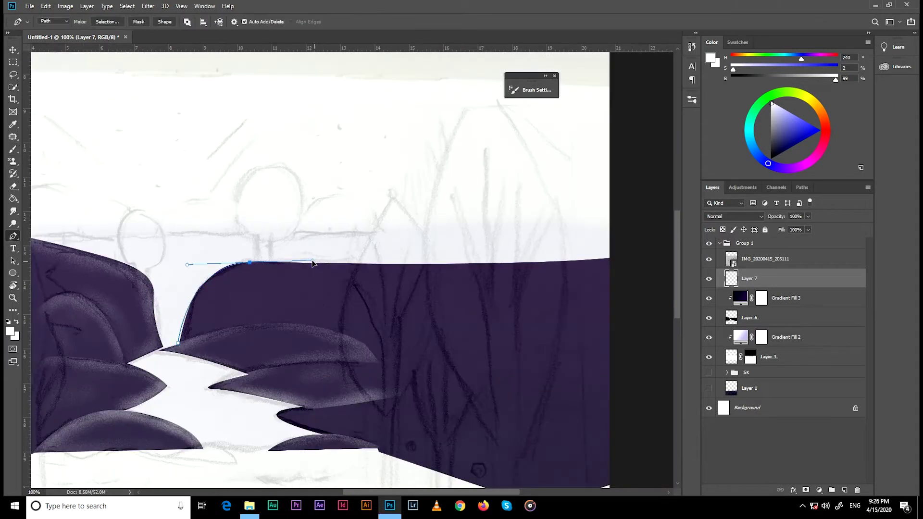
{"action": "scroll", "coordinate": [625, 262], "scroll_direction": "down", "scroll_amount": 2}
{"action": "left_click_drag", "start_coordinate": [628, 188], "coordinate": [332, 274]}
{"action": "key", "text": "ctrl+Return"}
{"action": "key", "text": "b"}
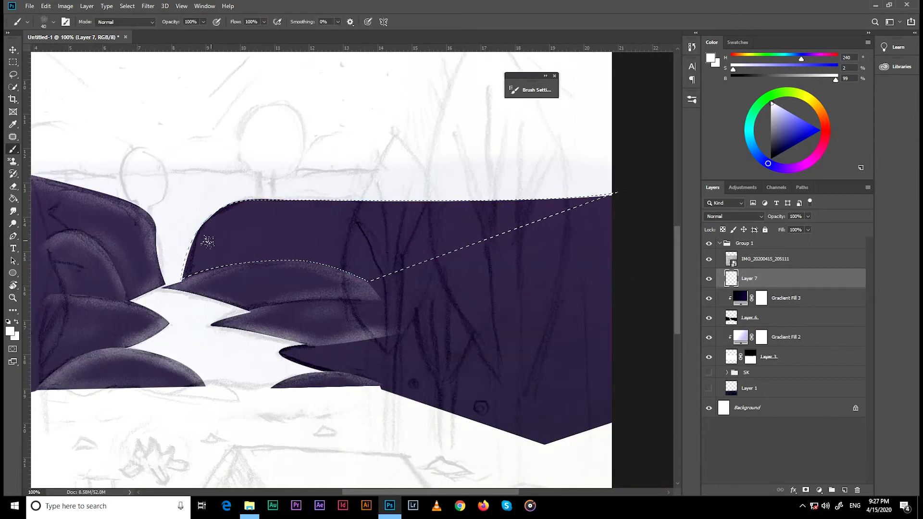
{"action": "left_click", "coordinate": [708, 258]}
{"action": "key", "text": "ctrl+d"}
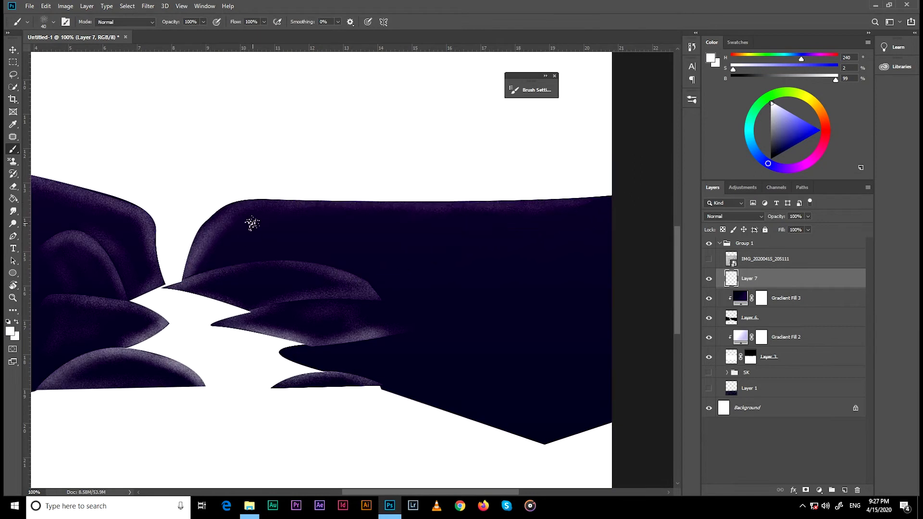
{"action": "key", "text": "ctrl+minus"}
{"action": "key", "text": "ctrl+minus"}
{"action": "key", "text": "ctrl+minus"}
{"action": "key", "text": "z"}
{"action": "left_click", "coordinate": [709, 258]}
{"action": "left_click", "coordinate": [427, 261]}
Show Layer 1's dark blue fill, hide the pencil sketch, and add a new layer above Layer 7
{"action": "left_click_drag", "start_coordinate": [426, 261], "coordinate": [400, 263]}
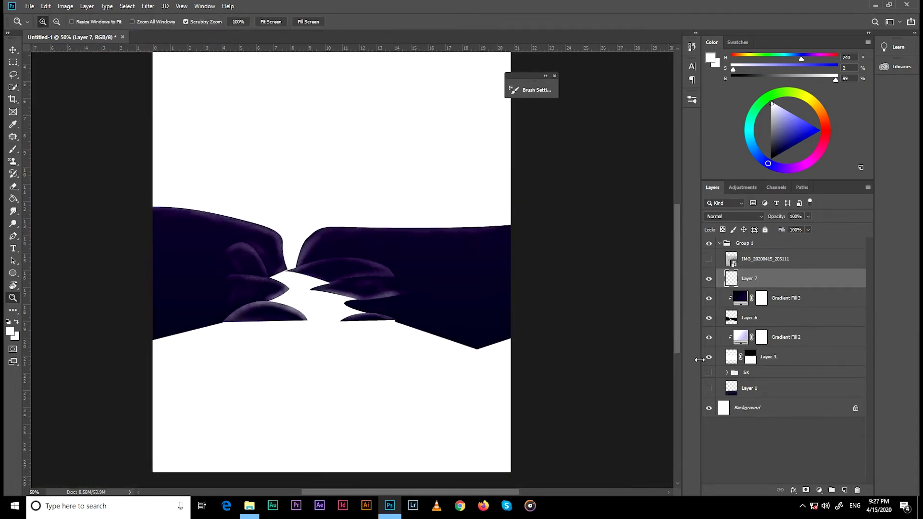
{"action": "left_click", "coordinate": [749, 388]}
{"action": "left_click", "coordinate": [709, 388]}
{"action": "left_click", "coordinate": [744, 319]}
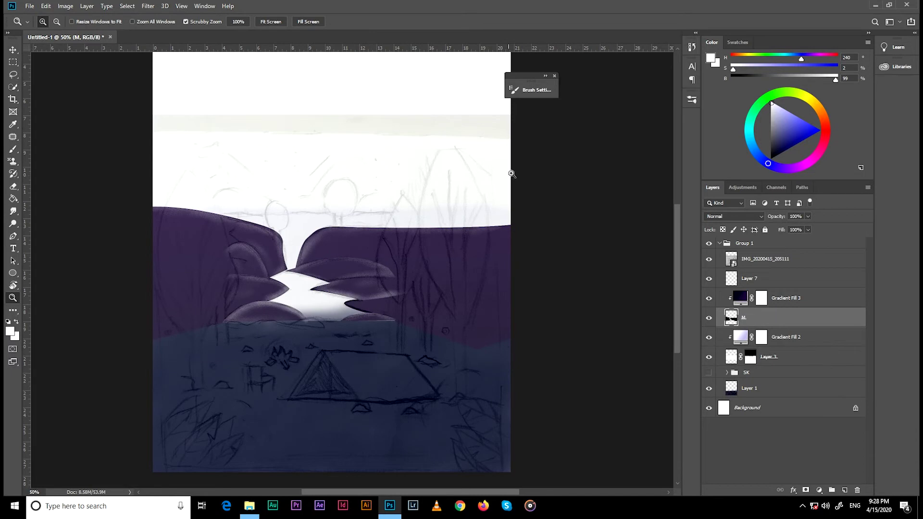
{"action": "left_click", "coordinate": [709, 259]}
{"action": "left_click", "coordinate": [750, 279]}
{"action": "key", "text": "b"}
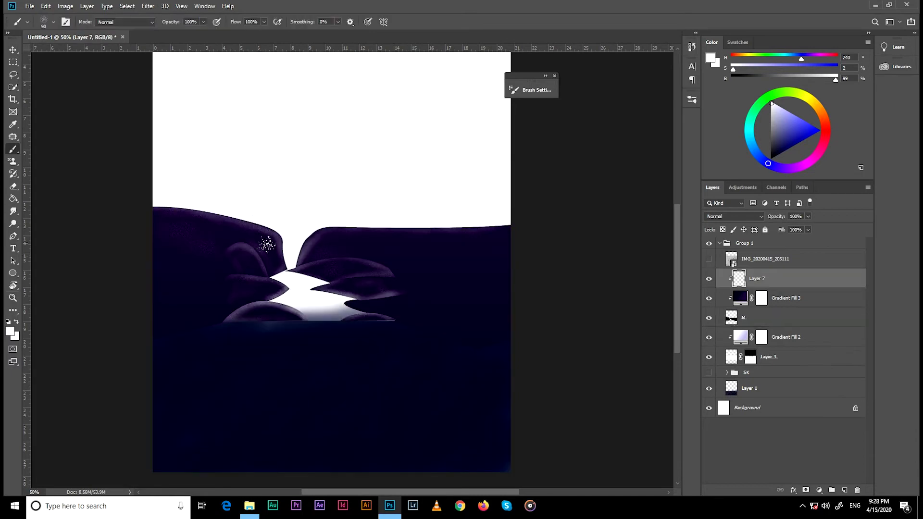
{"action": "key", "text": "v"}
{"action": "key", "text": "ctrl+shift+alt+n"}
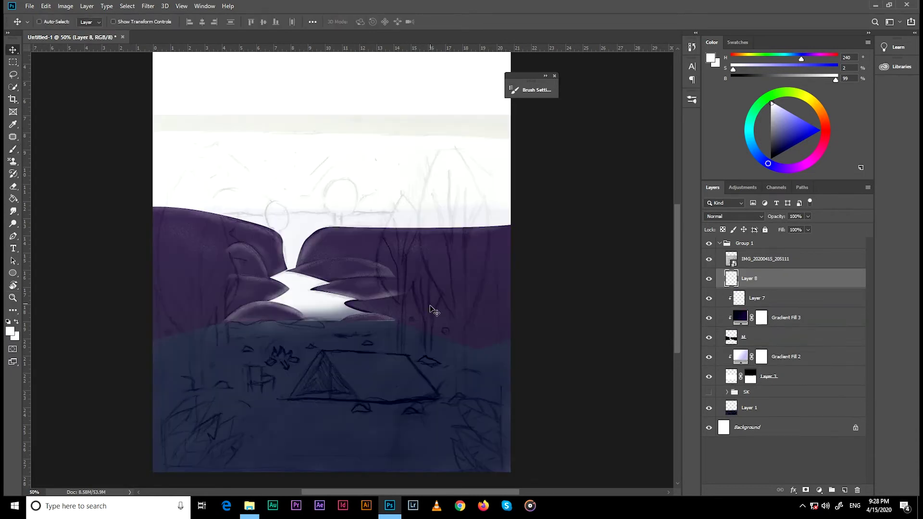
Draw a small tree trunk and fill it dark purple
{"action": "key", "text": "p"}
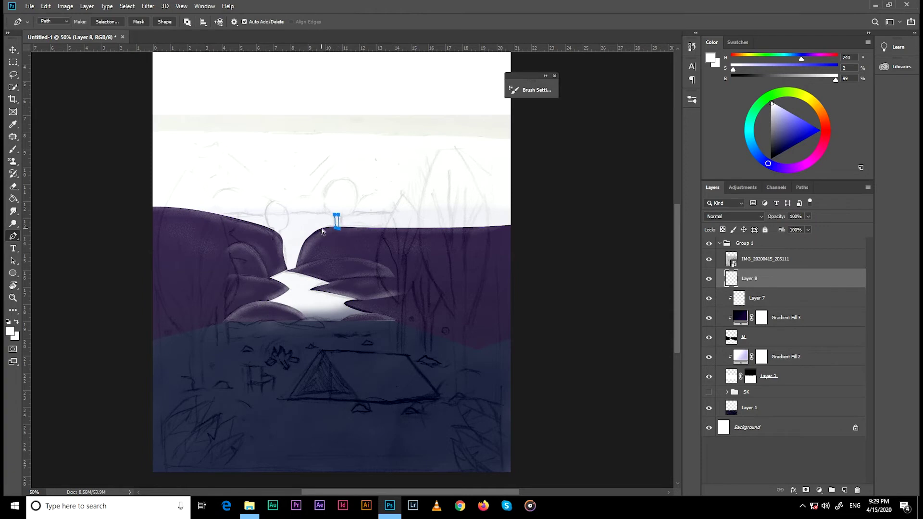
{"action": "key", "text": "g"}
{"action": "left_click", "coordinate": [217, 285], "text": "alt"}
{"action": "key", "text": "alt+BackSpace"}
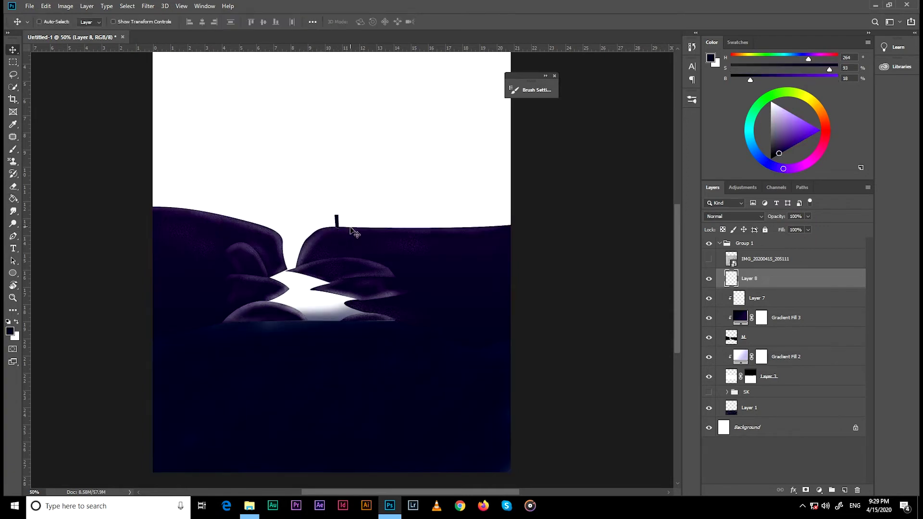
{"action": "scroll", "coordinate": [336, 206], "scroll_direction": "up", "scroll_amount": 3}
Fill a round elliptical treetop over the sketched crown with dark purple
{"action": "left_click_drag", "start_coordinate": [13, 62], "coordinate": [43, 80]}
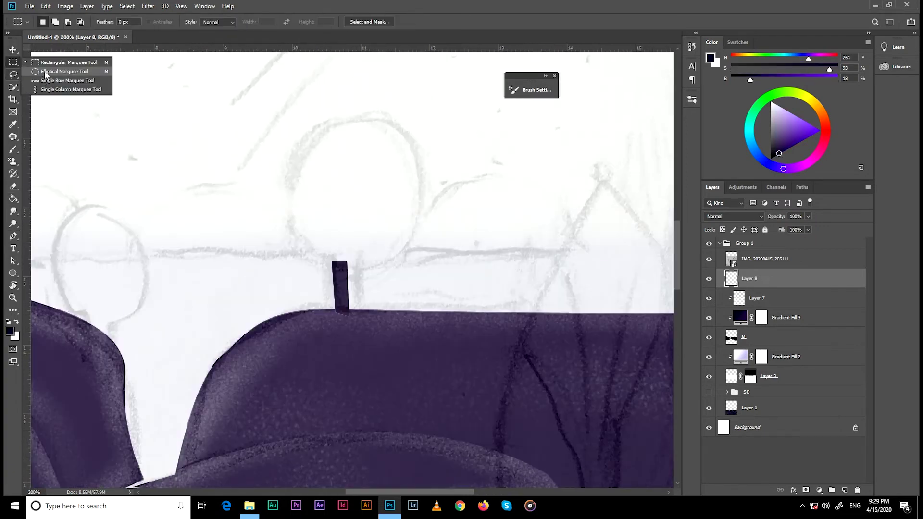
{"action": "left_click", "coordinate": [52, 72]}
{"action": "key", "text": "alt+Tab"}
{"action": "key", "text": "ctrl+minus"}
{"action": "key", "text": "ctrl+minus"}
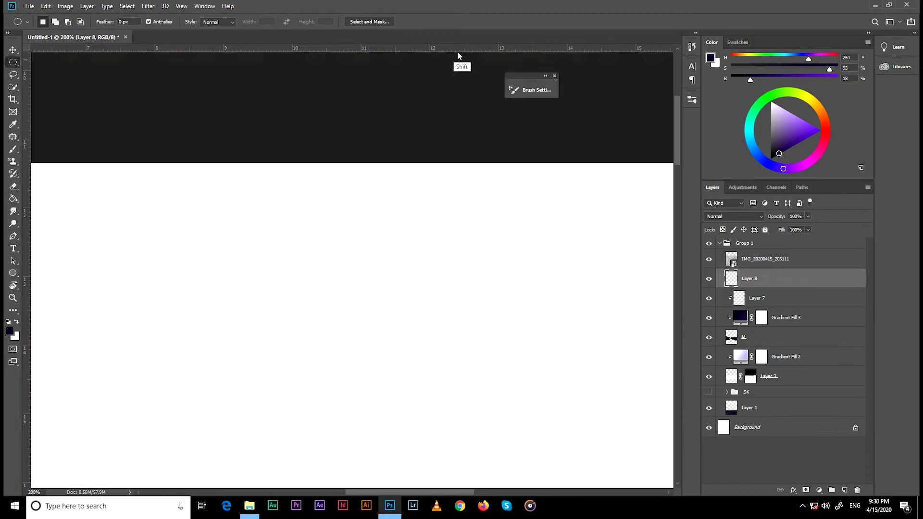
{"action": "key", "text": "z"}
{"action": "key", "text": "m"}
{"action": "mouse_move", "coordinate": [329, 308]}
{"action": "left_mouse_down"}
{"action": "mouse_move", "coordinate": [362, 362]}
{"action": "mouse_move", "coordinate": [266, 332]}
{"action": "left_mouse_up"}
{"action": "key", "text": "alt+BackSpace"}
Duplicate the tree smaller, group both as 'T m' below the hills, and hide the sketch
{"action": "key", "text": "v"}
{"action": "key", "text": "ctrl+g"}
{"action": "double_click", "coordinate": [745, 274]}
{"action": "type", "text": "T m"}
{"action": "left_click_drag", "start_coordinate": [736, 285], "coordinate": [740, 336]}
{"action": "left_click", "coordinate": [708, 258]}
{"action": "left_click", "coordinate": [708, 385]}
Add a shading layer clipped to the large tree's layer in the T m group
{"action": "key", "text": "z"}
{"action": "key", "text": "ctrl+minus"}
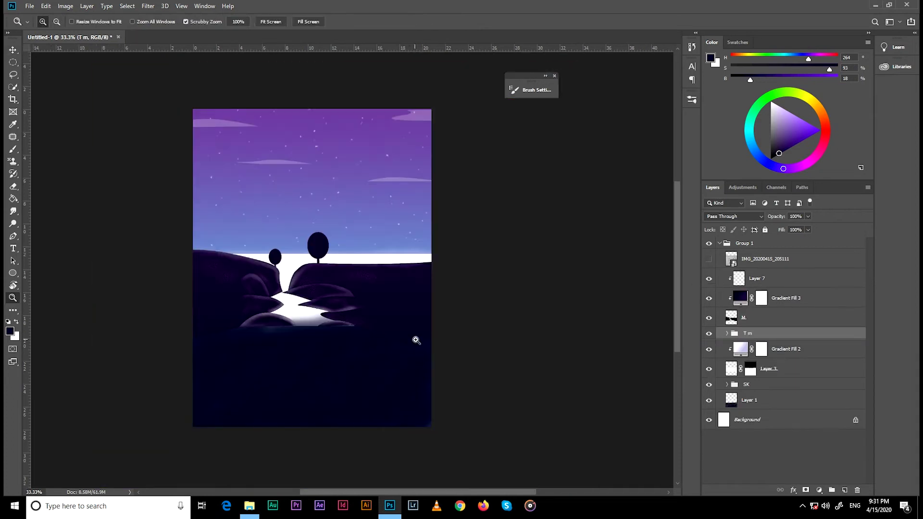
{"action": "left_click", "coordinate": [726, 333]}
{"action": "left_click", "coordinate": [756, 368]}
{"action": "left_click", "coordinate": [844, 490]}
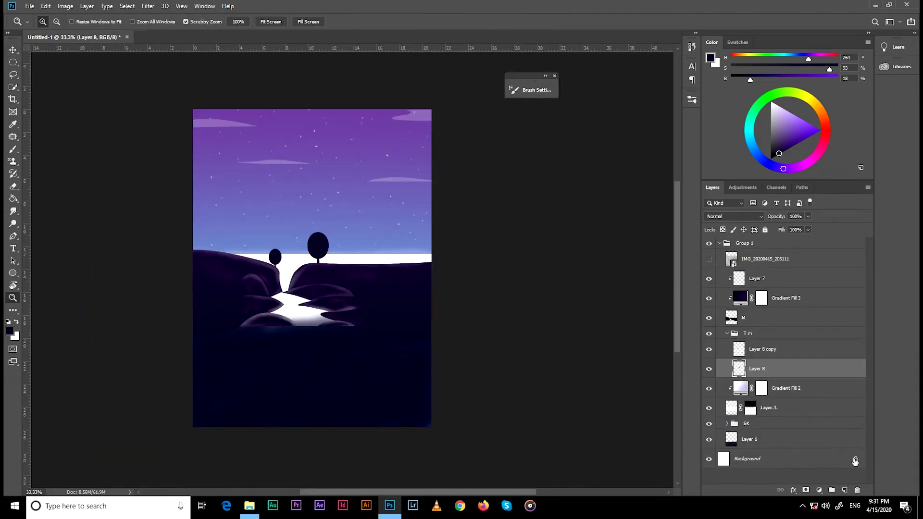
{"action": "key", "text": "ctrl+alt+g"}
{"action": "left_click", "coordinate": [327, 238]}
Brush near-white speckled highlights on the trees, adding a shading layer for the small tree
{"action": "key", "text": "b"}
{"action": "key", "text": "x"}
{"action": "scroll", "coordinate": [329, 237], "scroll_direction": "up", "scroll_amount": 3}
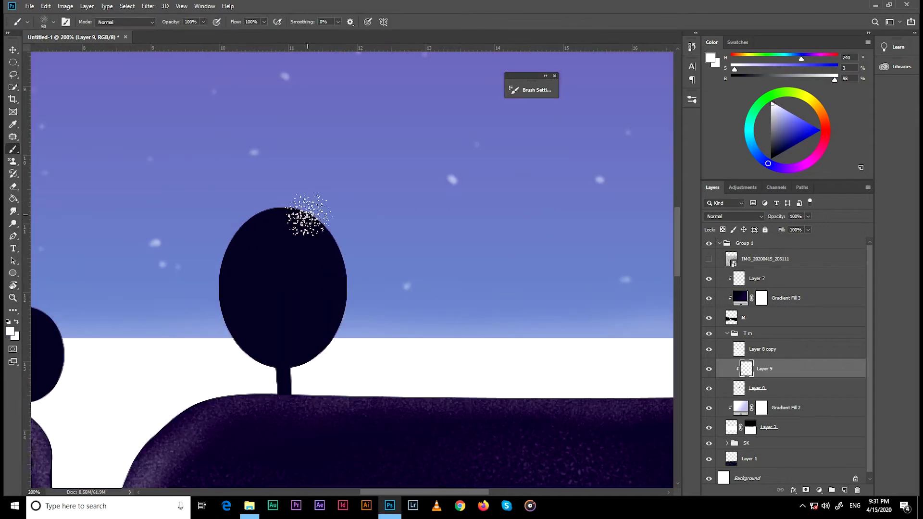
{"action": "scroll", "coordinate": [355, 288], "scroll_direction": "down", "scroll_amount": 2}
{"action": "scroll", "coordinate": [360, 243], "scroll_direction": "down", "scroll_amount": 2}
{"action": "key", "text": "ctrl+shift+alt+n"}
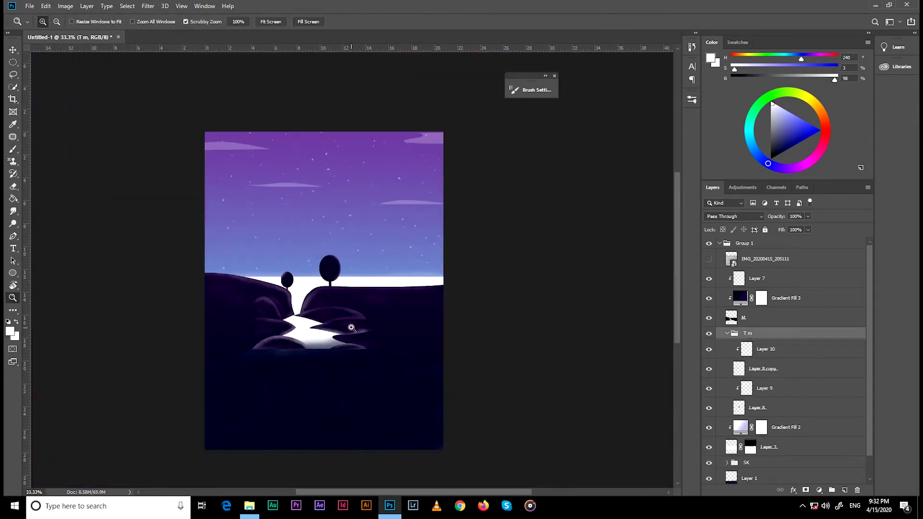
{"action": "scroll", "coordinate": [351, 323], "scroll_direction": "down", "scroll_amount": 2}
{"action": "scroll", "coordinate": [769, 384], "scroll_direction": "down", "scroll_amount": 1}
Select all the hill layers and group them together
{"action": "left_click", "coordinate": [727, 309]}
{"action": "left_click", "coordinate": [749, 289], "text": "shift"}
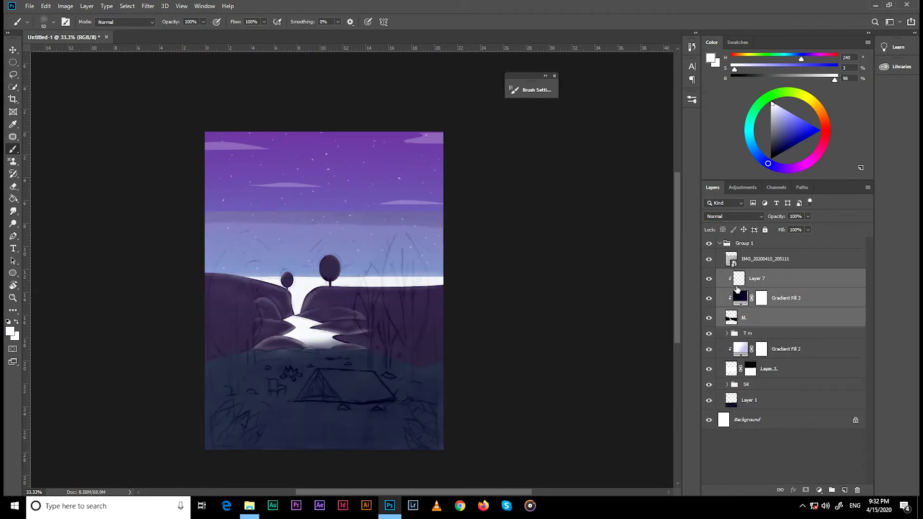
{"action": "key", "text": "ctrl+g"}
{"action": "double_click", "coordinate": [753, 274]}
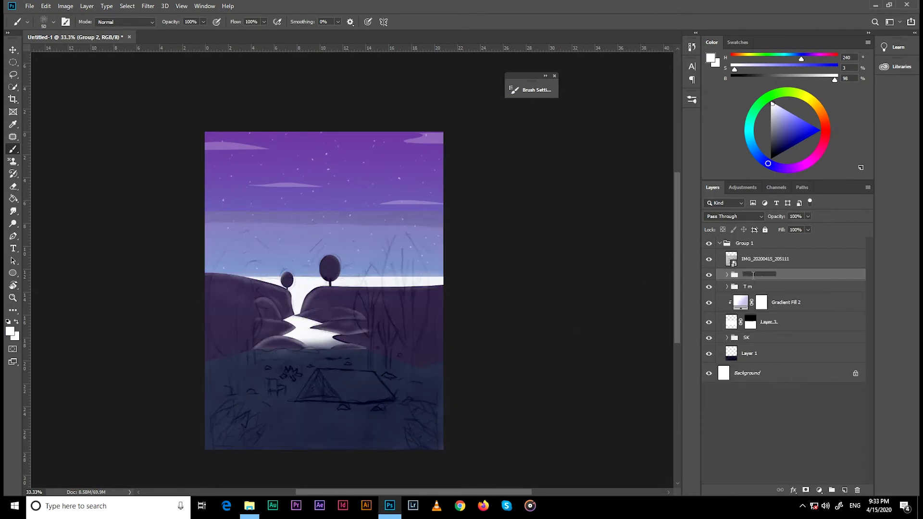
Name the hills group 'm' and add a new layer for the tall tree
{"action": "type", "text": "m"}
{"action": "key", "text": "Return"}
{"action": "key", "text": "ctrl+shift+alt+n"}
{"action": "scroll", "coordinate": [320, 340], "scroll_direction": "up", "scroll_amount": 2}
Trace the tall tree's branching trunk with the Pen and fill it black
{"action": "key", "text": "p"}
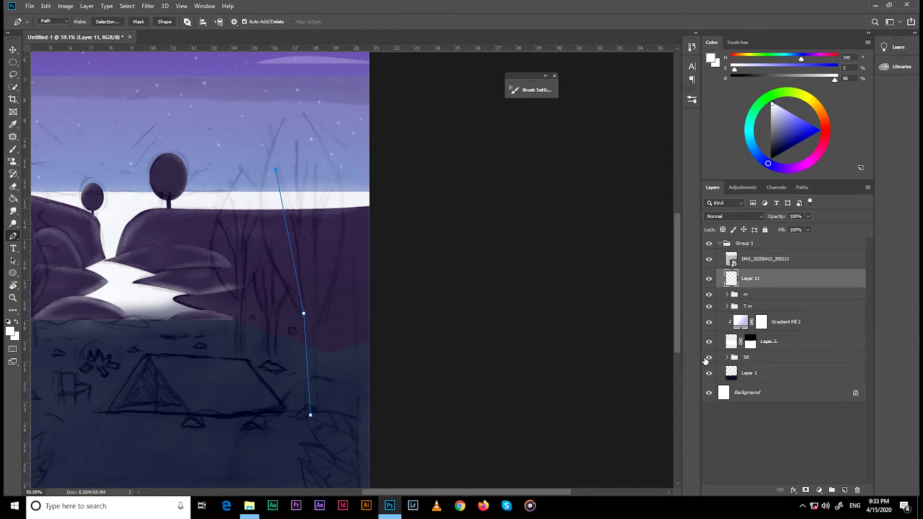
{"action": "left_click", "coordinate": [708, 357]}
{"action": "key", "text": "ctrl+z"}
{"action": "key", "text": "ctrl+z"}
{"action": "key", "text": "ctrl+z"}
{"action": "key", "text": "ctrl+shift+z"}
{"action": "key", "text": "ctrl+shift+z"}
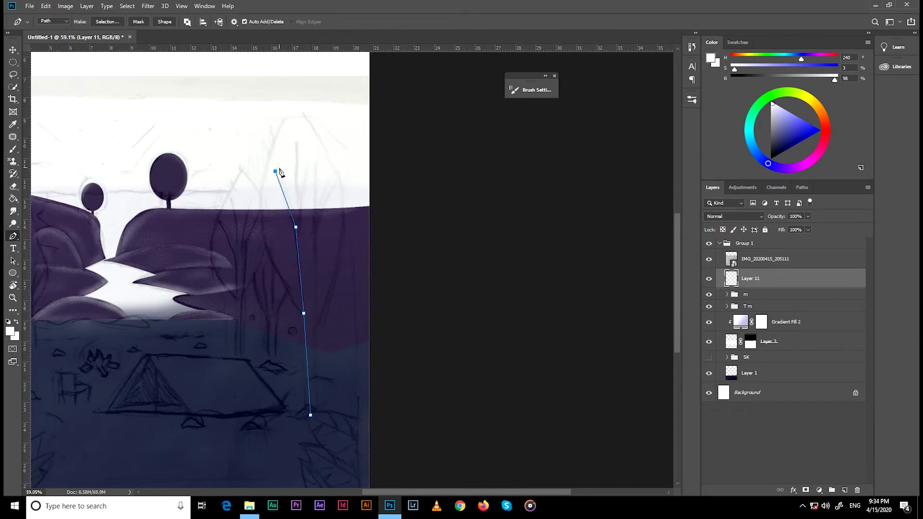
{"action": "key", "text": "ctrl+Return"}
{"action": "key", "text": "d"}
{"action": "key", "text": "alt+BackSpace"}
{"action": "key", "text": "ctrl+d"}
On a new layer, outline the leaf-shaped crown and fill it navy blue
{"action": "left_click", "coordinate": [844, 489]}
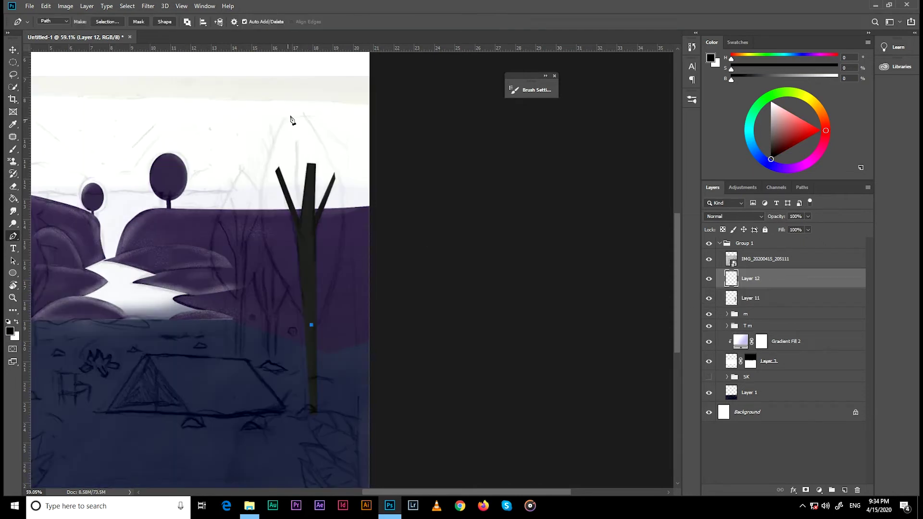
{"action": "scroll", "coordinate": [288, 240], "scroll_direction": "up", "scroll_amount": 3}
{"action": "left_click", "coordinate": [312, 440]}
{"action": "left_click_drag", "start_coordinate": [294, 226], "coordinate": [380, 119]}
{"action": "key", "text": "ctrl+Return"}
{"action": "key", "text": "g"}
{"action": "left_click", "coordinate": [302, 271]}
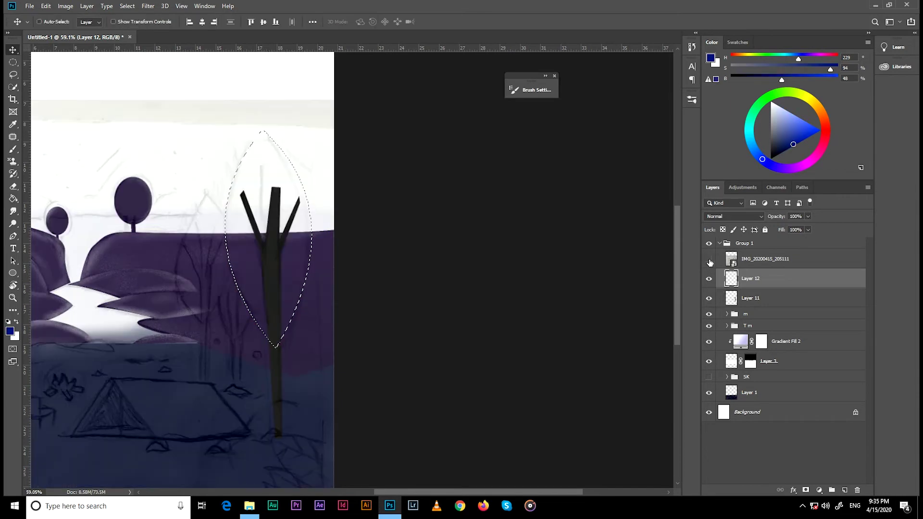
{"action": "key", "text": "ctrl+z"}
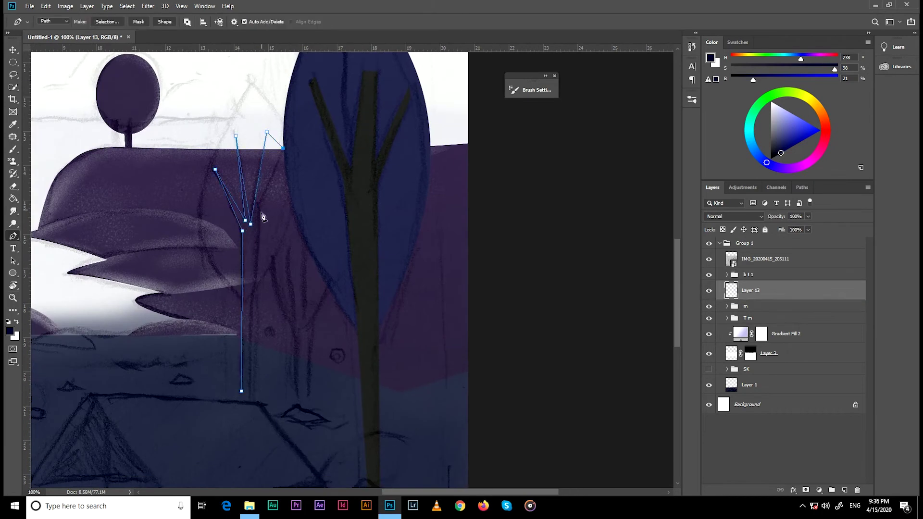
Fill the second trunk and its branch beside the tall tree dark
{"action": "left_click", "coordinate": [241, 392]}
{"action": "key", "text": "ctrl+Return"}
{"action": "key", "text": "d"}
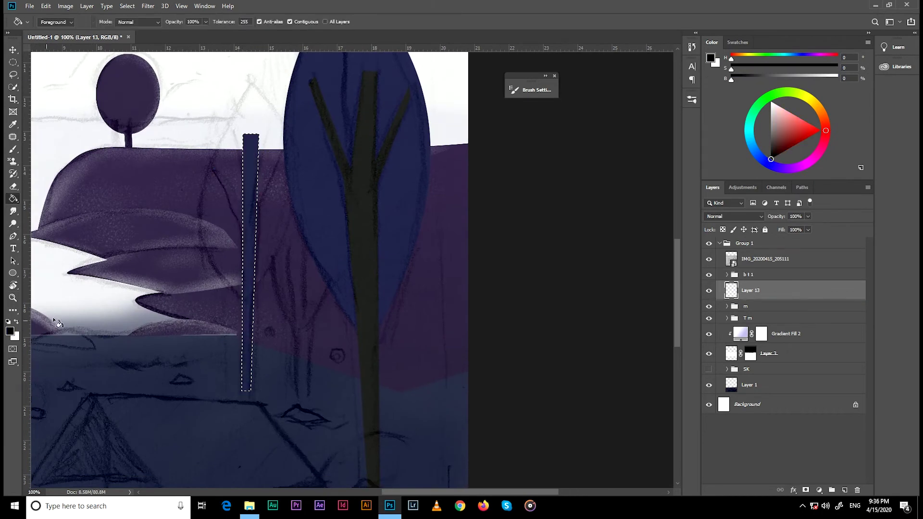
{"action": "key", "text": "alt+BackSpace"}
{"action": "key", "text": "ctrl+d"}
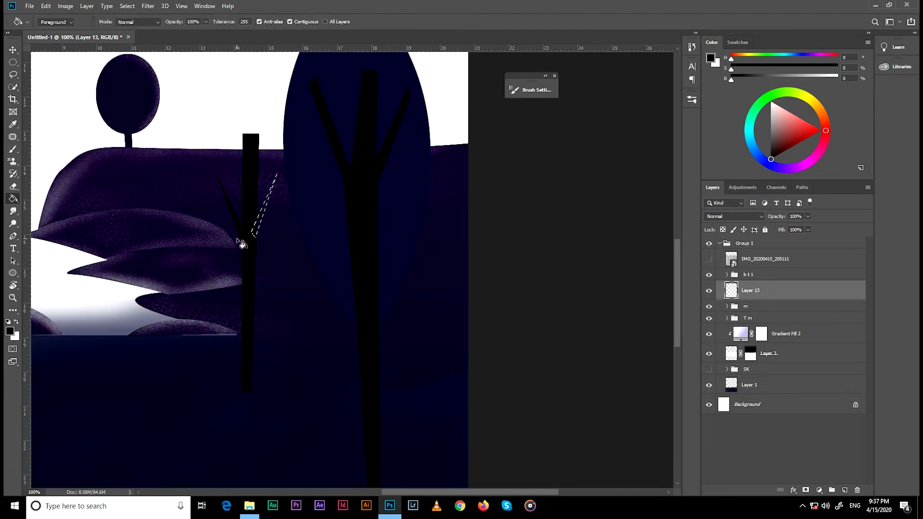
{"action": "left_click", "coordinate": [260, 226]}
{"action": "key", "text": "ctrl+d"}
Draw the navy crown, rename the duplicated tree group 'b t 3', and shift its copy into place
{"action": "key", "text": "p"}
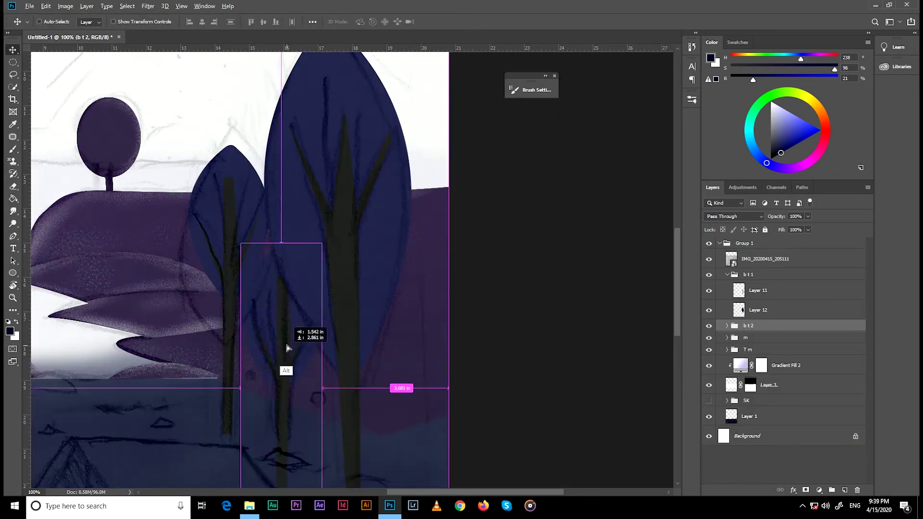
{"action": "double_click", "coordinate": [755, 325]}
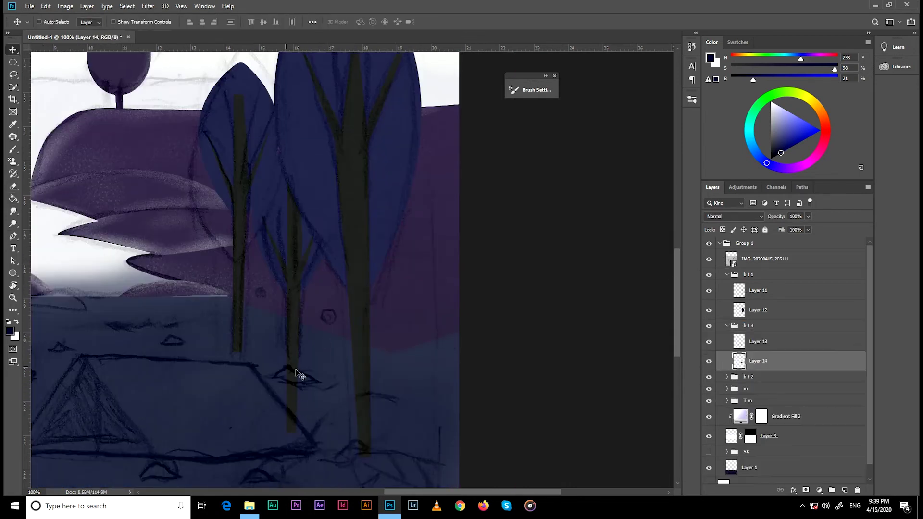
{"action": "left_click", "coordinate": [13, 62]}
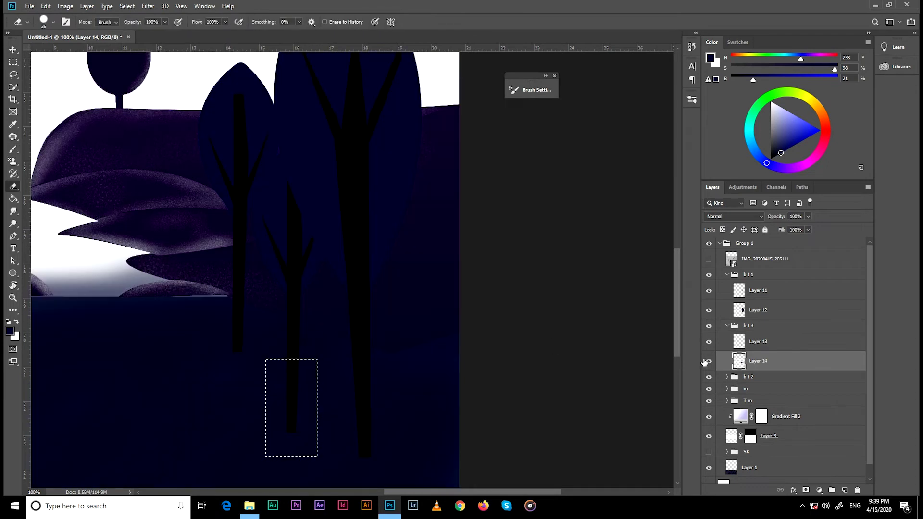
{"action": "key", "text": "ctrl+d"}
{"action": "key", "text": "v"}
{"action": "left_click_drag", "start_coordinate": [295, 392], "coordinate": [342, 328]}
{"action": "key", "text": "b"}
{"action": "key", "text": "ctrl+minus"}
{"action": "key", "text": "ctrl+minus"}
{"action": "key", "text": "ctrl+minus"}
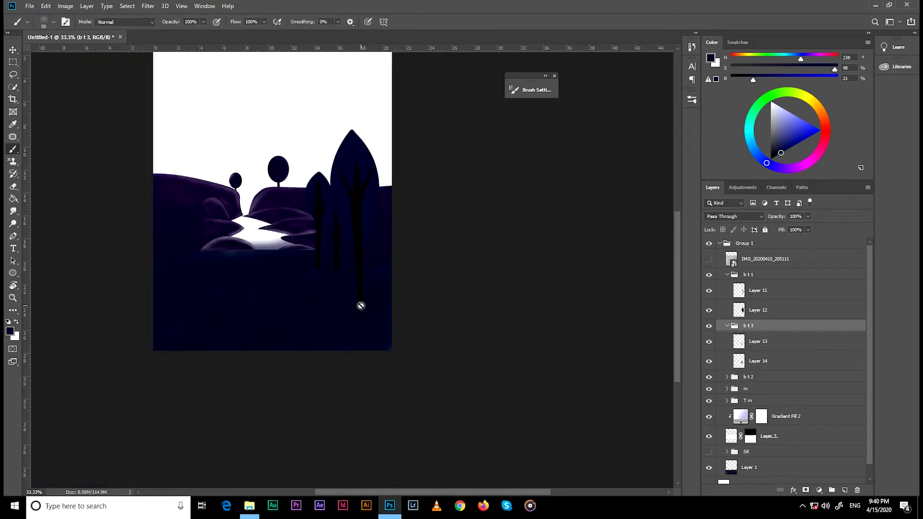
Show the sketch and, on a new layer, draw and fill the left tree's tall dark trunk
{"action": "left_click", "coordinate": [707, 259]}
{"action": "key", "text": "z"}
{"action": "left_click", "coordinate": [266, 308]}
{"action": "key", "text": "ctrl+shift+alt+n"}
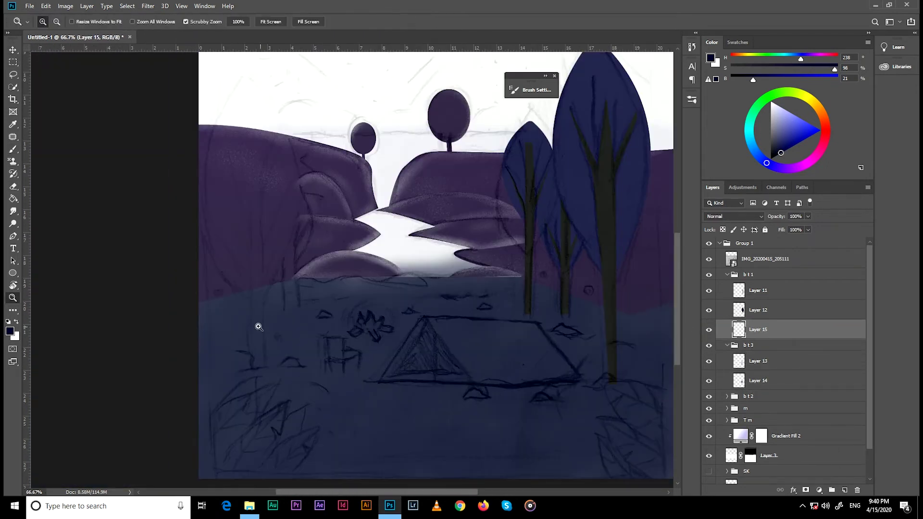
{"action": "key", "text": "p"}
{"action": "left_click", "coordinate": [251, 367]}
{"action": "left_click", "coordinate": [250, 148]}
{"action": "key", "text": "g"}
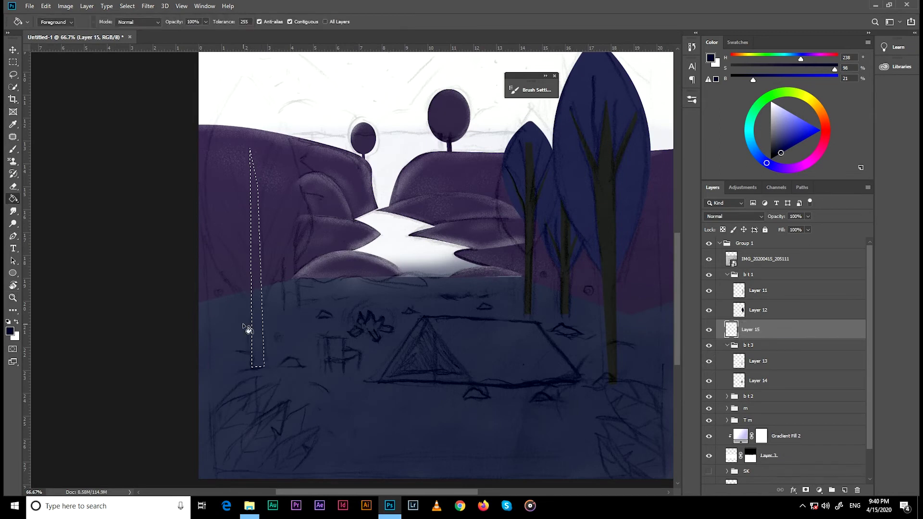
{"action": "key", "text": "d"}
{"action": "left_click", "coordinate": [258, 308]}
Lasso two thin branches off the trunk and fill them dark
{"action": "key", "text": "l"}
{"action": "mouse_move", "coordinate": [281, 147]}
{"action": "left_mouse_down"}
{"action": "mouse_move", "coordinate": [259, 199]}
{"action": "mouse_move", "coordinate": [262, 264]}
{"action": "left_mouse_up"}
{"action": "key", "text": "g"}
{"action": "left_click", "coordinate": [260, 201]}
{"action": "key", "text": "l"}
{"action": "key", "text": "g"}
{"action": "left_click", "coordinate": [260, 260]}
{"action": "key", "text": "v"}
Add a crown layer beneath the trunk and draw a leaf-shaped crown outline
{"action": "key", "text": "p"}
{"action": "key", "text": "ctrl+shift+alt+n"}
{"action": "left_click_drag", "start_coordinate": [750, 329], "coordinate": [739, 344]}
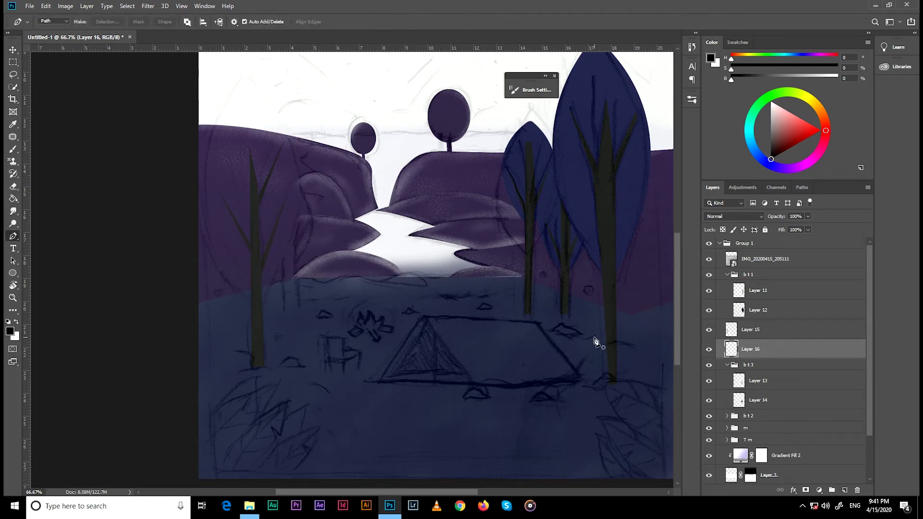
{"action": "left_click", "coordinate": [257, 347]}
{"action": "left_click_drag", "start_coordinate": [241, 124], "coordinate": [327, 70]}
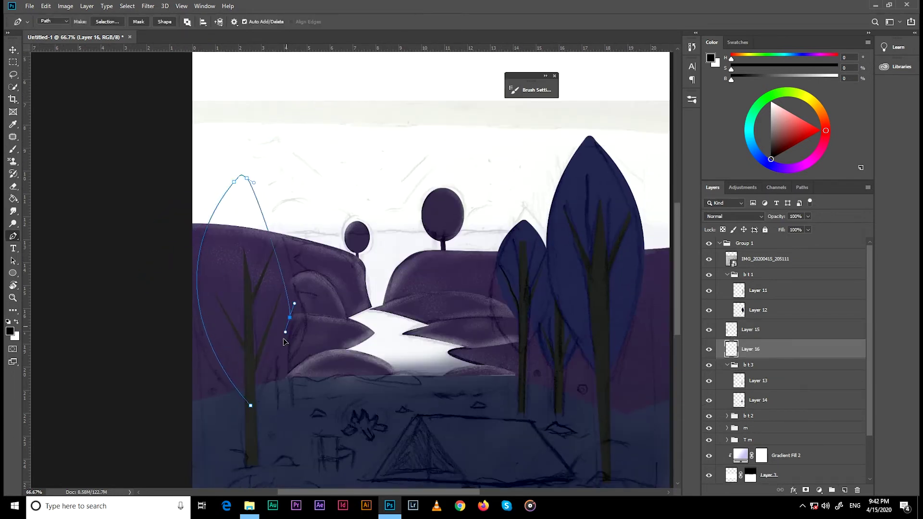
{"action": "left_click_drag", "start_coordinate": [251, 405], "coordinate": [289, 336]}
Fill the leaf-shaped crown with dark blue
{"action": "key", "text": "ctrl+Return"}
{"action": "key", "text": "g"}
{"action": "left_click", "coordinate": [240, 288]}
{"action": "key", "text": "ctrl+z"}
{"action": "left_click", "coordinate": [709, 329]}
{"action": "left_click", "coordinate": [247, 258]}
{"action": "key", "text": "ctrl+minus"}
Hide the sketch, select a crown layer and fill it with dark green
{"action": "key", "text": "v"}
{"action": "left_click", "coordinate": [514, 237], "text": "ctrl"}
{"action": "key", "text": "ctrl+comma"}
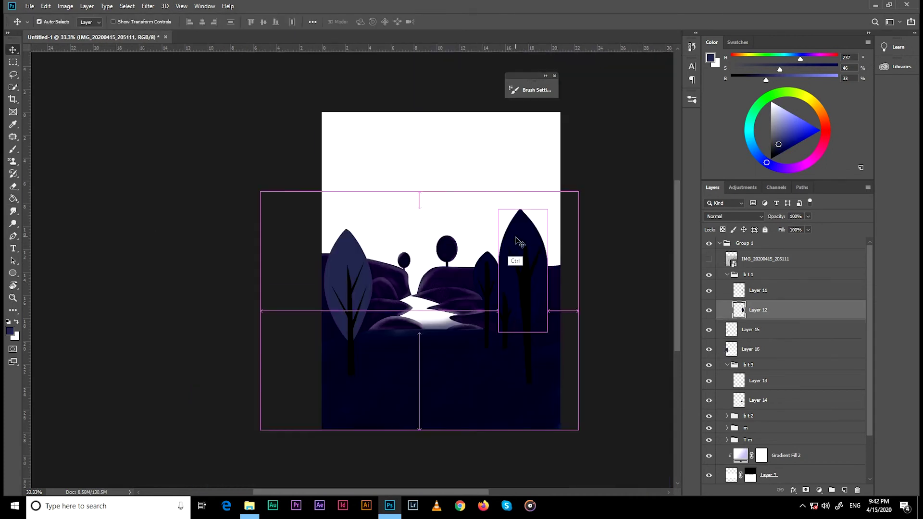
{"action": "left_click", "coordinate": [504, 298], "text": "ctrl"}
{"action": "left_click", "coordinate": [475, 281], "text": "ctrl"}
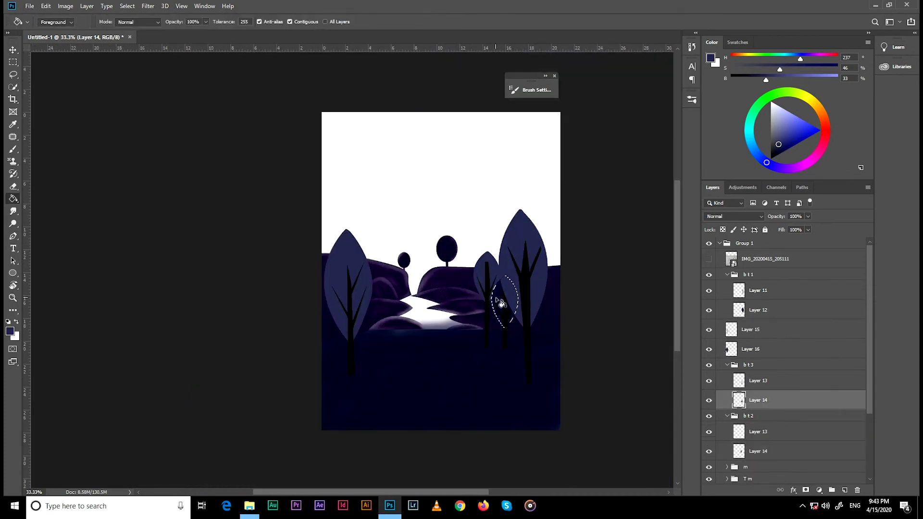
{"action": "left_click_drag", "start_coordinate": [766, 163], "coordinate": [767, 98]}
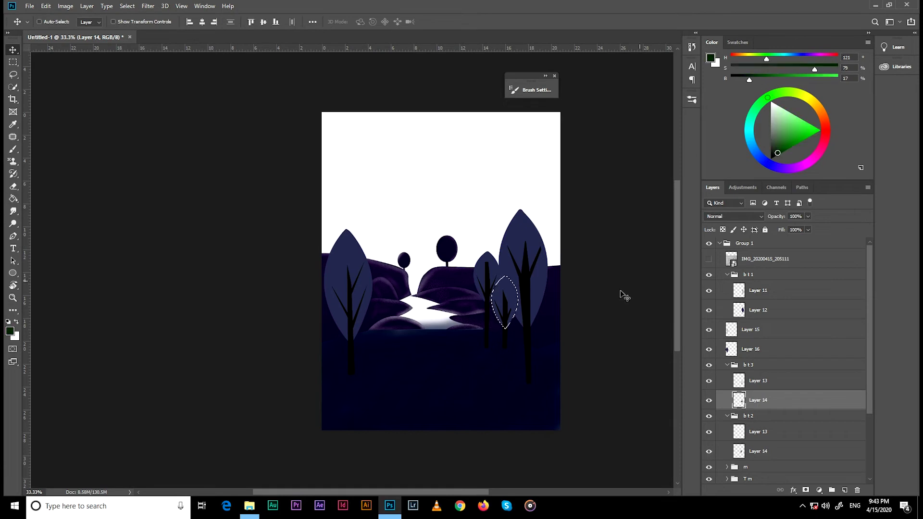
{"action": "key", "text": "g"}
{"action": "key", "text": "alt+BackSpace"}
Switch to a darker green and fill the big tree's crown with it
{"action": "left_click_drag", "start_coordinate": [779, 144], "coordinate": [773, 156]}
{"action": "left_click", "coordinate": [9, 332]}
{"action": "key", "text": "Return"}
{"action": "key", "text": "v"}
{"action": "left_click", "coordinate": [758, 309]}
{"action": "key", "text": "shift+alt+BackSpace"}
Group the left tree's trunk and crown layers as 'b t 4'
{"action": "left_click", "coordinate": [728, 447]}
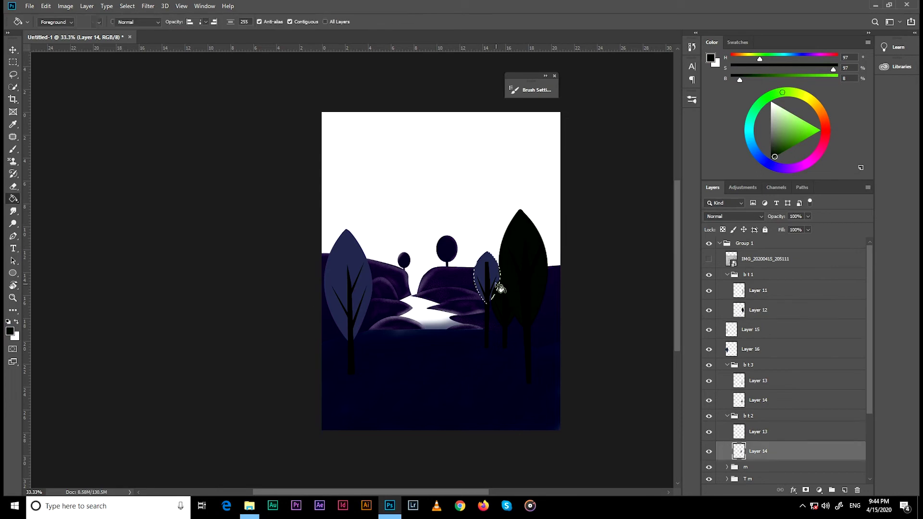
{"action": "left_click", "coordinate": [751, 349]}
{"action": "left_click", "coordinate": [708, 259]}
{"action": "key", "text": "ctrl+g"}
{"action": "left_click", "coordinate": [708, 326]}
{"action": "double_click", "coordinate": [747, 325]}
{"action": "type", "text": "b t 4"}
{"action": "key", "text": "Return"}
{"action": "left_click", "coordinate": [708, 326]}
Place a copy of the left tree nearby and rename the copied group
{"action": "left_click_drag", "start_coordinate": [379, 269], "coordinate": [368, 326]}
{"action": "scroll", "coordinate": [368, 327], "scroll_direction": "up", "scroll_amount": 2}
{"action": "double_click", "coordinate": [754, 326]}
{"action": "key", "text": "b"}
{"action": "left_click_drag", "start_coordinate": [432, 288], "coordinate": [315, 159]}
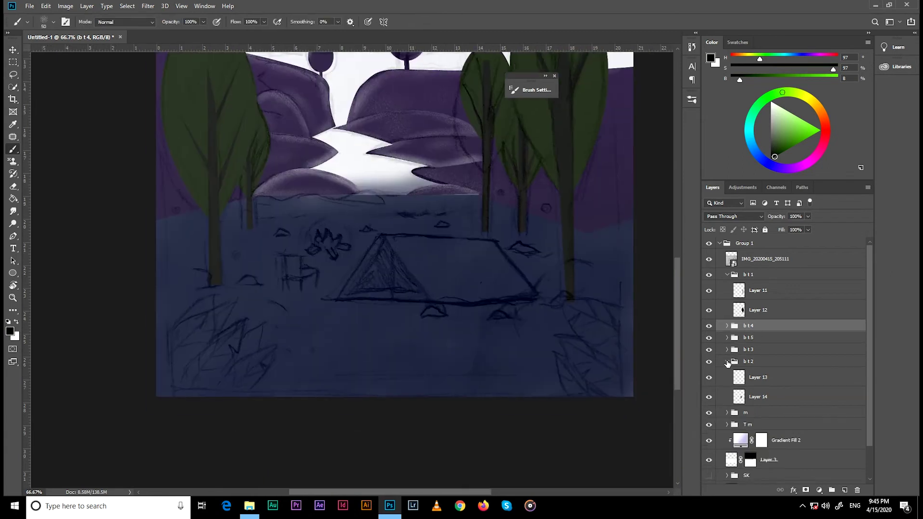
{"action": "left_click", "coordinate": [708, 326]}
Add a new empty layer above the tree groups
{"action": "key", "text": "v"}
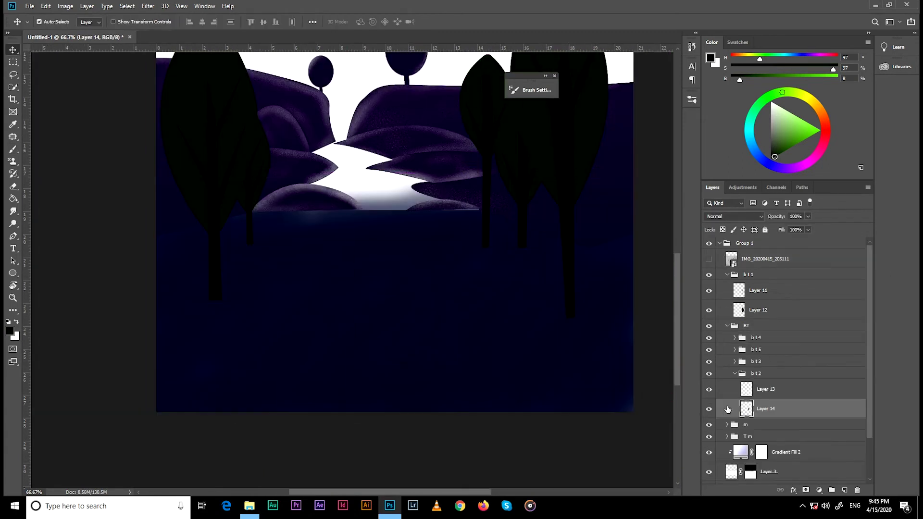
{"action": "scroll", "coordinate": [576, 268], "scroll_direction": "down", "scroll_amount": 2}
{"action": "scroll", "coordinate": [601, 308], "scroll_direction": "up", "scroll_amount": 1}
{"action": "key", "text": "ctrl+shift+alt+n"}
{"action": "scroll", "coordinate": [323, 262], "scroll_direction": "down", "scroll_amount": 3}
Fill the first foreground leaf shape with dark green and deselect it
{"action": "key", "text": "p"}
{"action": "key", "text": "g"}
{"action": "left_click", "coordinate": [229, 325]}
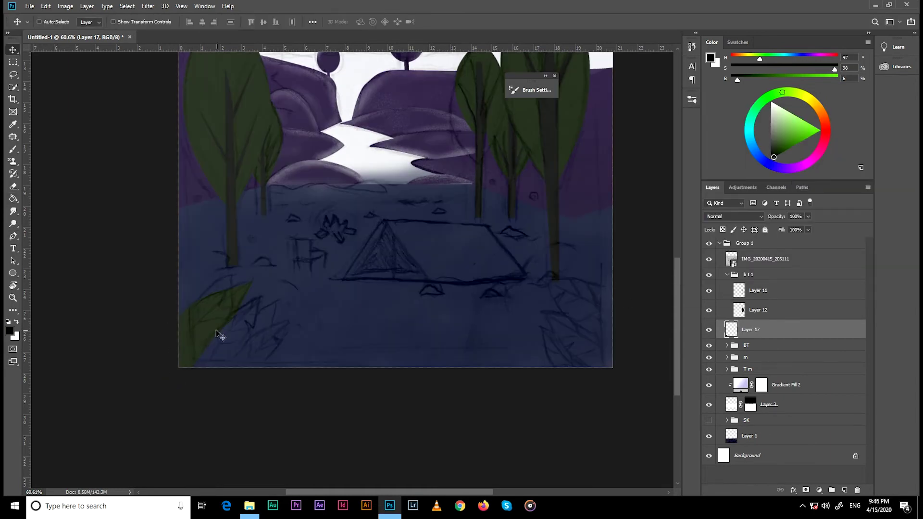
{"action": "key", "text": "ctrl+d"}
Add a new layer for another leaf and choose a new foreground colour
{"action": "key", "text": "ctrl+shift+alt+n"}
{"action": "key", "text": "v"}
{"action": "scroll", "coordinate": [179, 344], "scroll_direction": "up", "scroll_amount": 2}
{"action": "key", "text": "p"}
{"action": "key", "text": "b"}
{"action": "key", "text": "i"}
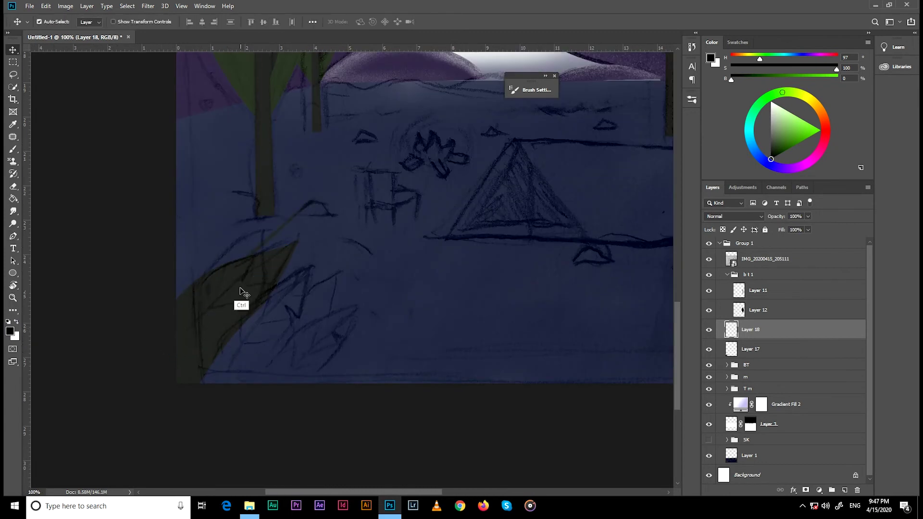
{"action": "left_click", "coordinate": [10, 330]}
{"action": "key", "text": "Return"}
Check the painting against the sketch and group Layer 17 and Layer 18
{"action": "key", "text": "b"}
{"action": "right_click", "coordinate": [243, 319]}
{"action": "scroll", "coordinate": [289, 433], "scroll_direction": "down", "scroll_amount": 2}
{"action": "key", "text": "Escape"}
{"action": "left_click", "coordinate": [708, 259]}
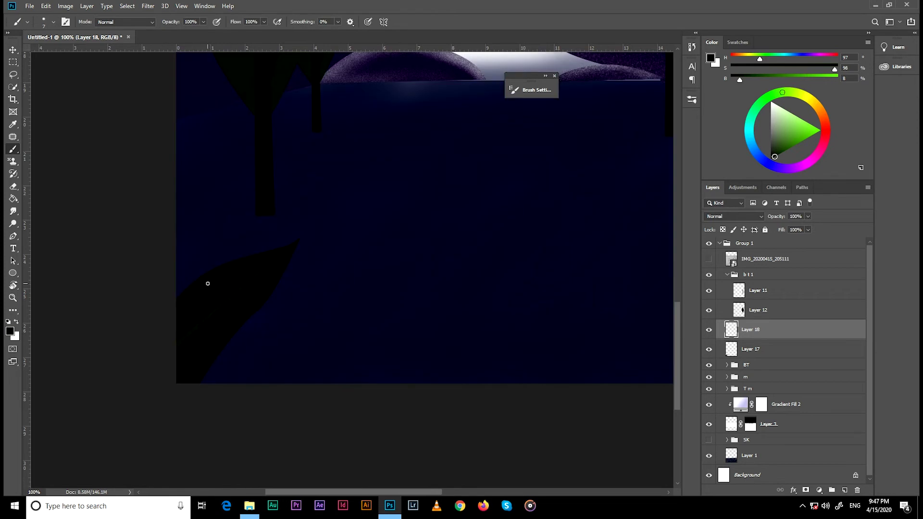
{"action": "key", "text": "v"}
{"action": "left_click", "coordinate": [708, 259]}
{"action": "key", "text": "ctrl+g"}
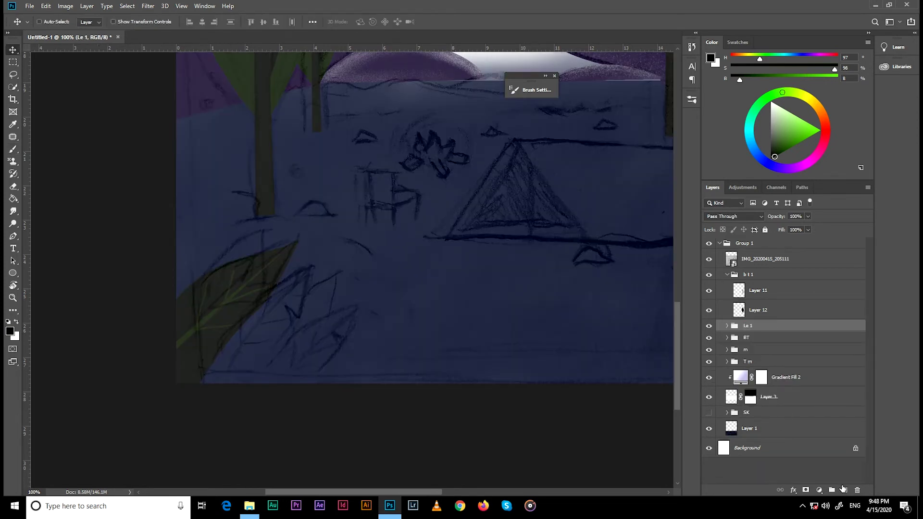
On a new layer, turn the next leaf outline into a selection and fill it
{"action": "key", "text": "ctrl+shift+alt+n"}
{"action": "key", "text": "p"}
{"action": "key", "text": "ctrl+Return"}
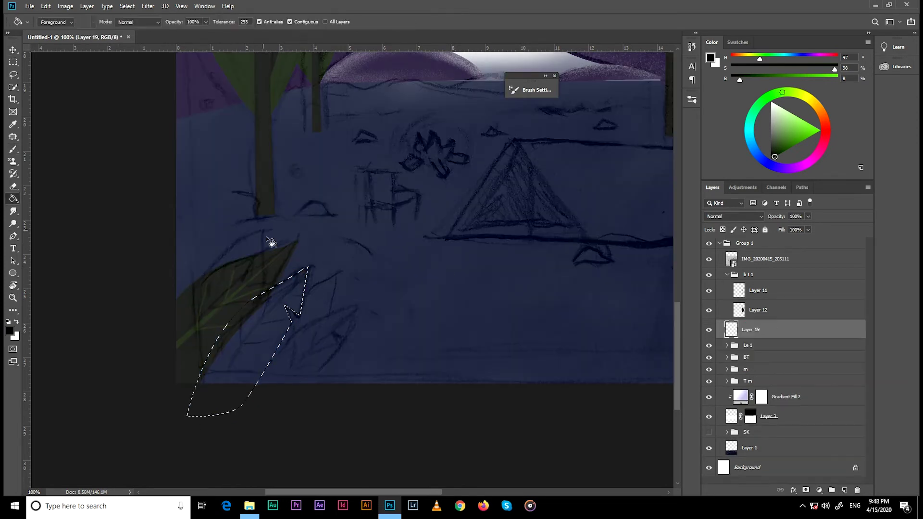
{"action": "key", "text": "d"}
{"action": "key", "text": "g"}
{"action": "left_click", "coordinate": [259, 341]}
{"action": "key", "text": "ctrl+z"}
{"action": "key", "text": "ctrl+d"}
{"action": "key", "text": "p"}
Draw the leaf's curved central vein and stroke it with a pale line
{"action": "left_click", "coordinate": [304, 274]}
{"action": "left_click_drag", "start_coordinate": [221, 390], "coordinate": [219, 422]}
{"action": "key", "text": "b"}
{"action": "key", "text": "Return"}
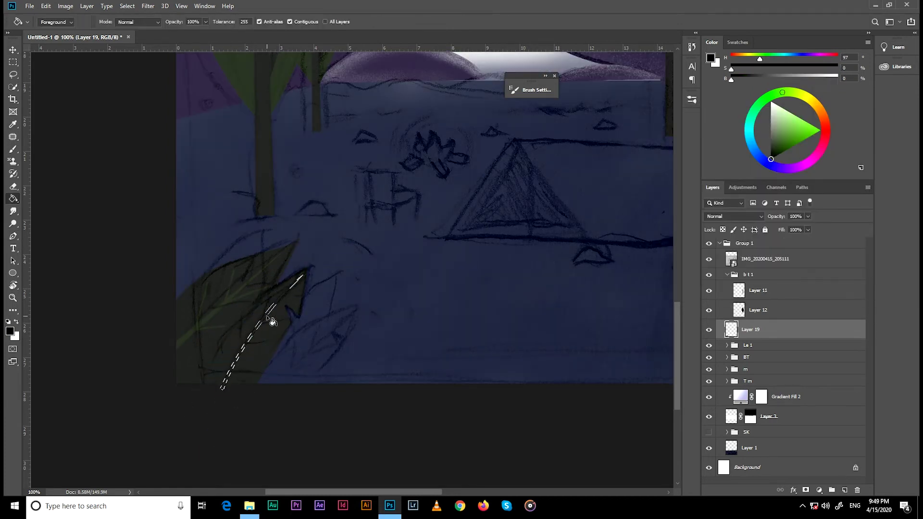
{"action": "left_click", "coordinate": [709, 259]}
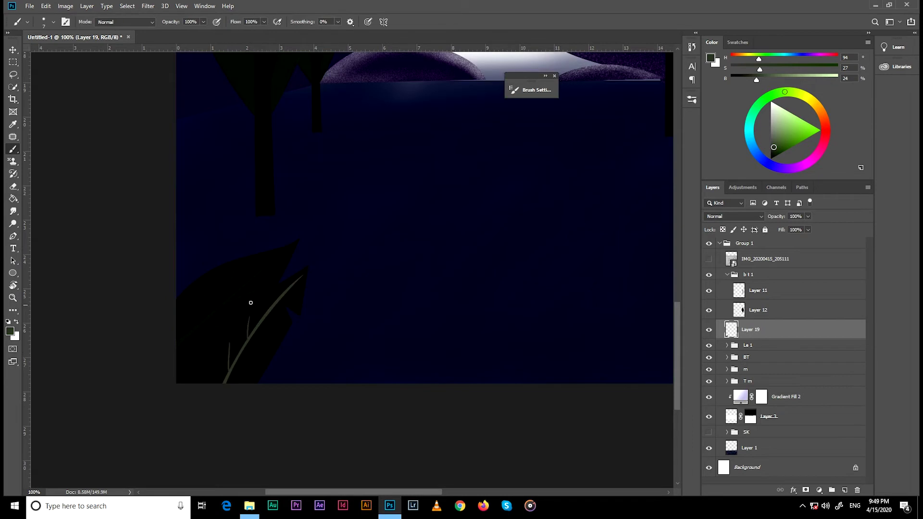
{"action": "left_click", "coordinate": [709, 259]}
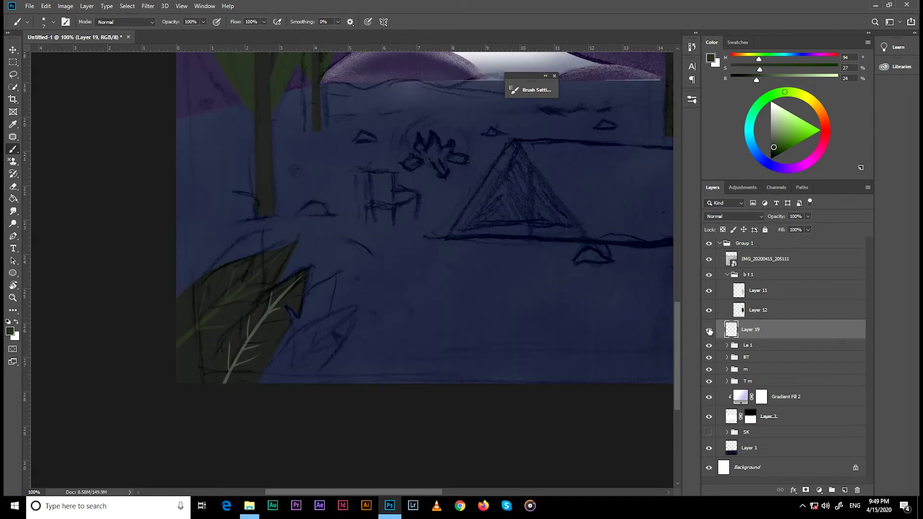
Paint side veins on a new layer and group the leaf with its veins
{"action": "left_click", "coordinate": [731, 329], "text": "ctrl"}
{"action": "left_click", "coordinate": [709, 329]}
{"action": "left_click", "coordinate": [708, 258]}
{"action": "key", "text": "ctrl+shift+n"}
{"action": "key", "text": "ctrl+d"}
{"action": "mouse_move", "coordinate": [243, 311]}
{"action": "left_mouse_down"}
{"action": "mouse_move", "coordinate": [240, 349]}
{"action": "mouse_move", "coordinate": [233, 330]}
{"action": "left_mouse_up"}
{"action": "key", "text": "ctrl+z"}
{"action": "mouse_move", "coordinate": [249, 336]}
{"action": "left_mouse_down"}
{"action": "mouse_move", "coordinate": [250, 308]}
{"action": "mouse_move", "coordinate": [273, 289]}
{"action": "left_mouse_up"}
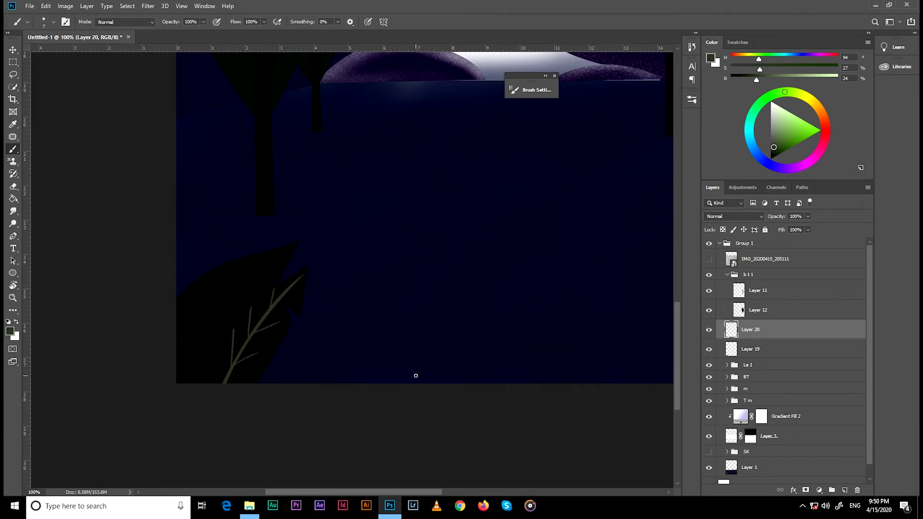
{"action": "left_click", "coordinate": [749, 349], "text": "shift"}
{"action": "key", "text": "ctrl+g"}
On a new layer, draw the second leaf outline and fill it grey
{"action": "left_click", "coordinate": [709, 258]}
{"action": "key", "text": "ctrl+alt+shift+n"}
{"action": "key", "text": "p"}
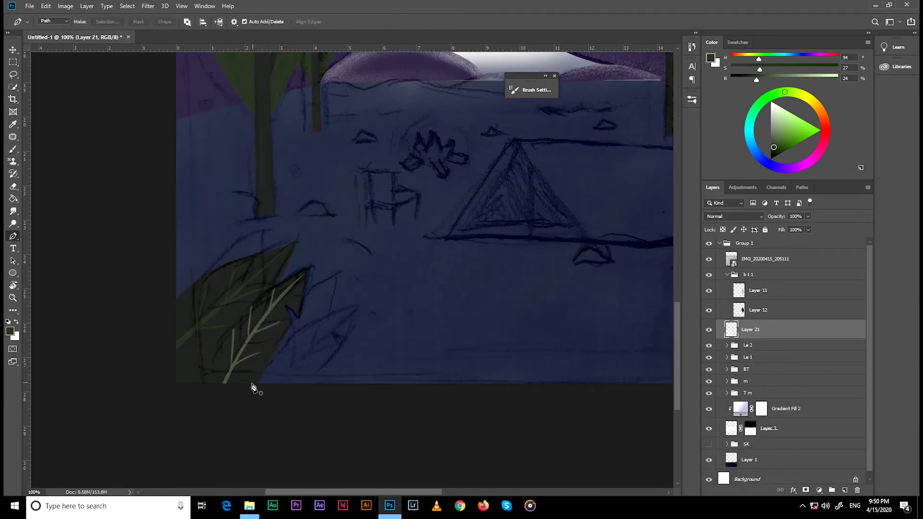
{"action": "key", "text": "ctrl+Return"}
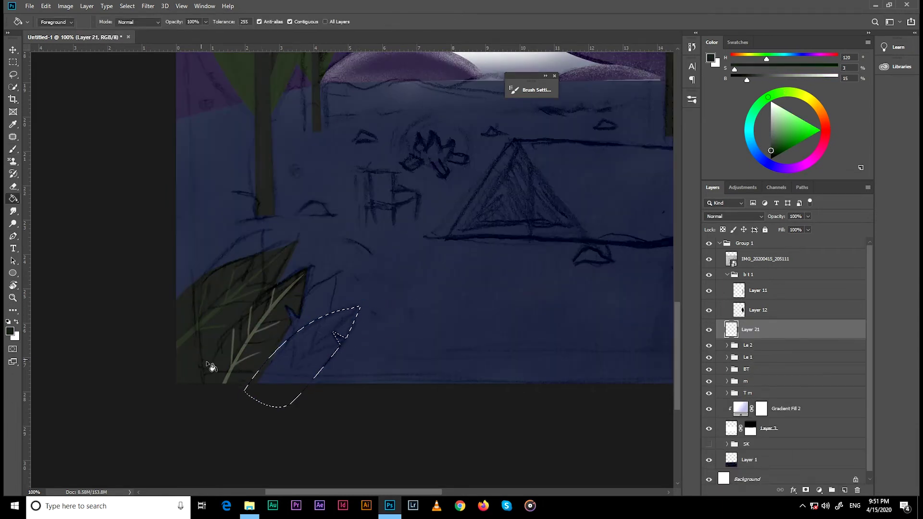
{"action": "key", "text": "alt+BackSpace"}
{"action": "key", "text": "ctrl+d"}
{"action": "key", "text": "v"}
Add the second leaf's veins in grey-green and group its layers
{"action": "key", "text": "ctrl+alt+shift+n"}
{"action": "key", "text": "p"}
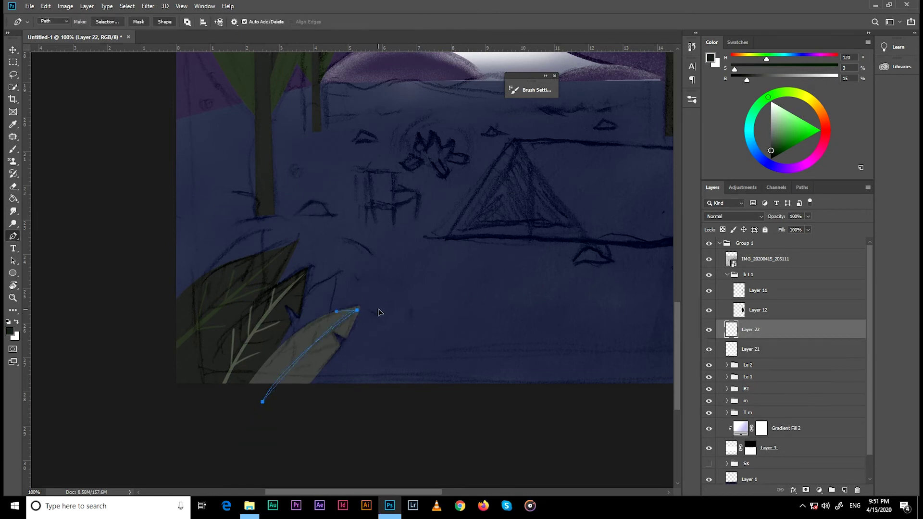
{"action": "key", "text": "ctrl+Return"}
{"action": "key", "text": "g"}
{"action": "left_click", "coordinate": [249, 340], "text": "alt"}
{"action": "key", "text": "ctrl+d"}
{"action": "key", "text": "b"}
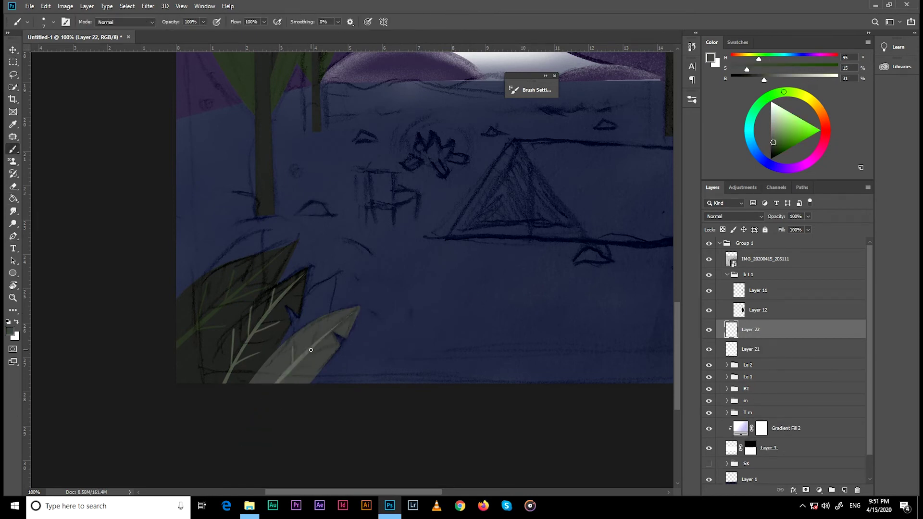
{"action": "left_click", "coordinate": [737, 349], "text": "ctrl"}
{"action": "key", "text": "ctrl+g"}
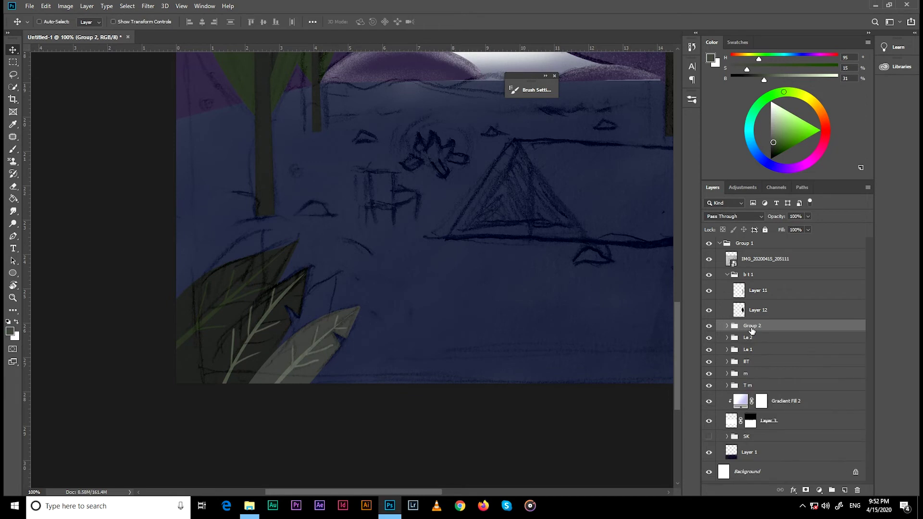
{"action": "scroll", "coordinate": [391, 262], "scroll_direction": "down", "scroll_amount": 5}
Draw a bottom-right leaf outline on a new layer and fill it grey
{"action": "key", "text": "p"}
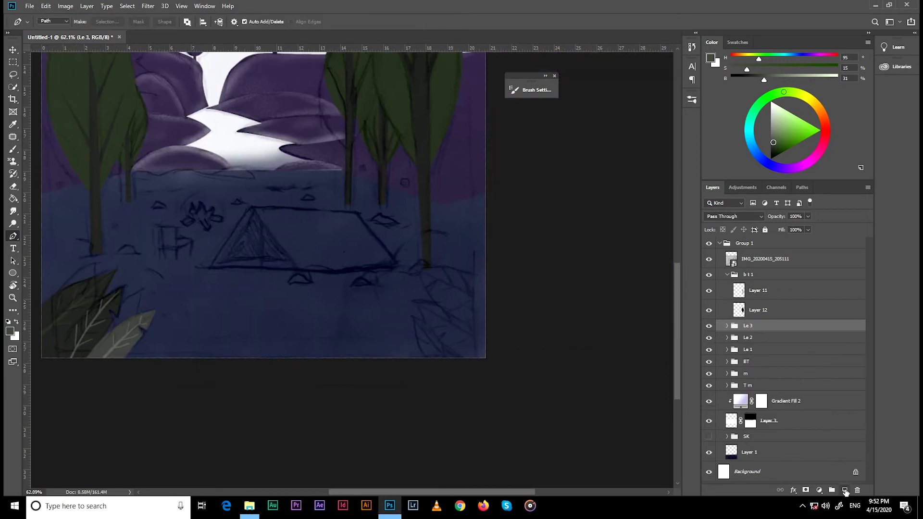
{"action": "key", "text": "ctrl+shift+alt+n"}
{"action": "left_click", "coordinate": [414, 316]}
{"action": "left_click", "coordinate": [415, 331]}
{"action": "left_click", "coordinate": [420, 345]}
{"action": "key", "text": "ctrl+Return"}
{"action": "key", "text": "alt+BackSpace"}
Add grey-green veins on a new layer and group the right leaf's layers
{"action": "key", "text": "ctrl+shift+alt+n"}
{"action": "scroll", "coordinate": [418, 378], "scroll_direction": "up", "scroll_amount": 3}
{"action": "mouse_move", "coordinate": [409, 373]}
{"action": "left_mouse_down"}
{"action": "mouse_move", "coordinate": [635, 370]}
{"action": "mouse_move", "coordinate": [546, 351]}
{"action": "left_mouse_up"}
{"action": "key", "text": "g"}
{"action": "left_click", "coordinate": [644, 368], "text": "alt"}
{"action": "key", "text": "b"}
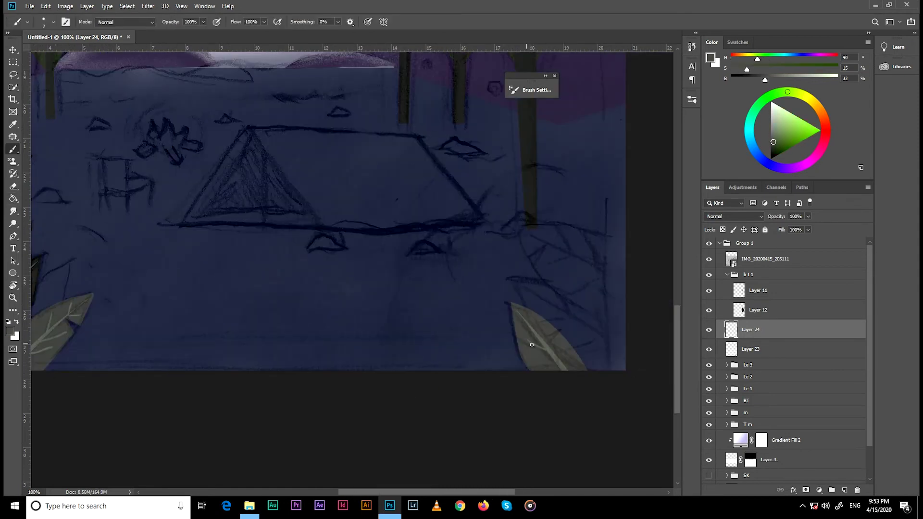
{"action": "left_click", "coordinate": [750, 349], "text": "ctrl"}
{"action": "key", "text": "ctrl+g"}
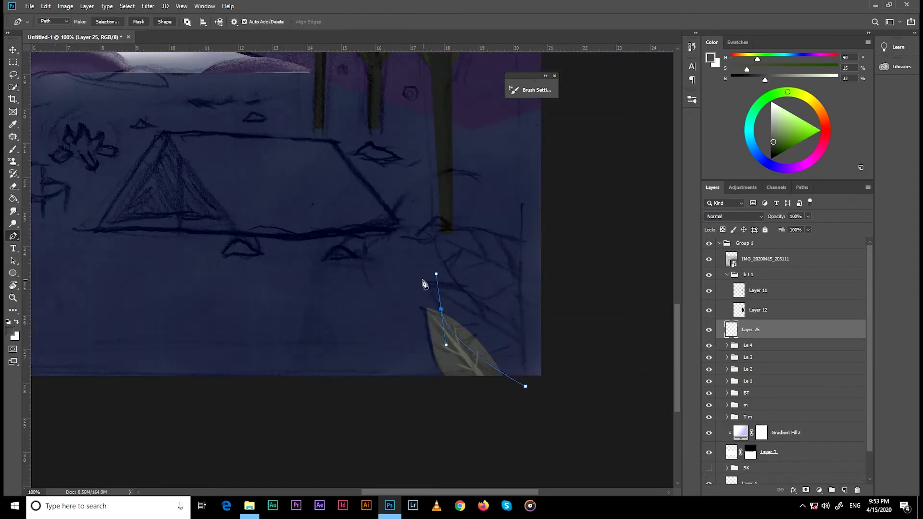
Fill another overlapping leaf grey, brush its curved vein, and group them
{"action": "key", "text": "ctrl+Return"}
{"action": "key", "text": "alt+BackSpace"}
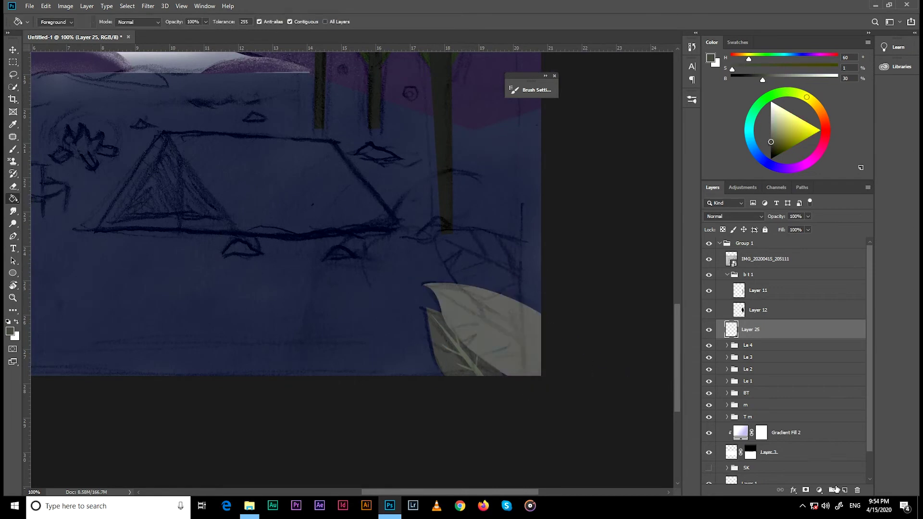
{"action": "key", "text": "ctrl+d"}
{"action": "key", "text": "ctrl+shift+alt+n"}
{"action": "left_click", "coordinate": [562, 376]}
{"action": "left_click_drag", "start_coordinate": [439, 290], "coordinate": [419, 288]}
{"action": "key", "text": "b"}
{"action": "left_click", "coordinate": [524, 366], "text": "alt"}
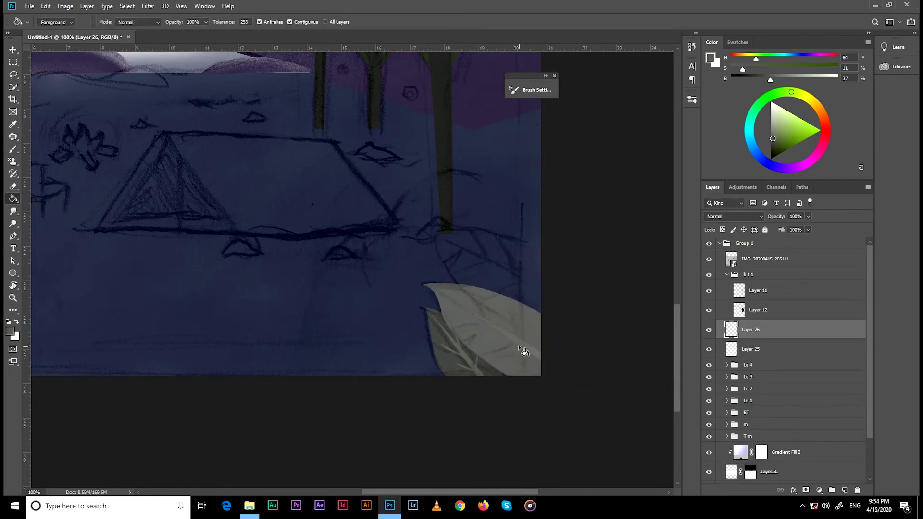
{"action": "key", "text": "ctrl+g"}
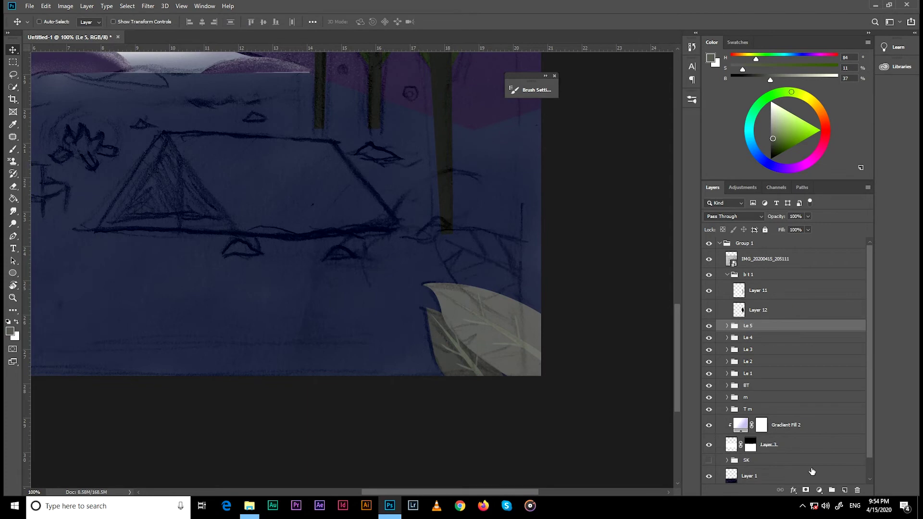
Outline and fill one more grey leaf, adding a light grey vein layer
{"action": "key", "text": "ctrl+shift+alt+n"}
{"action": "key", "text": "p"}
{"action": "left_click", "coordinate": [555, 343]}
{"action": "key", "text": "ctrl+Return"}
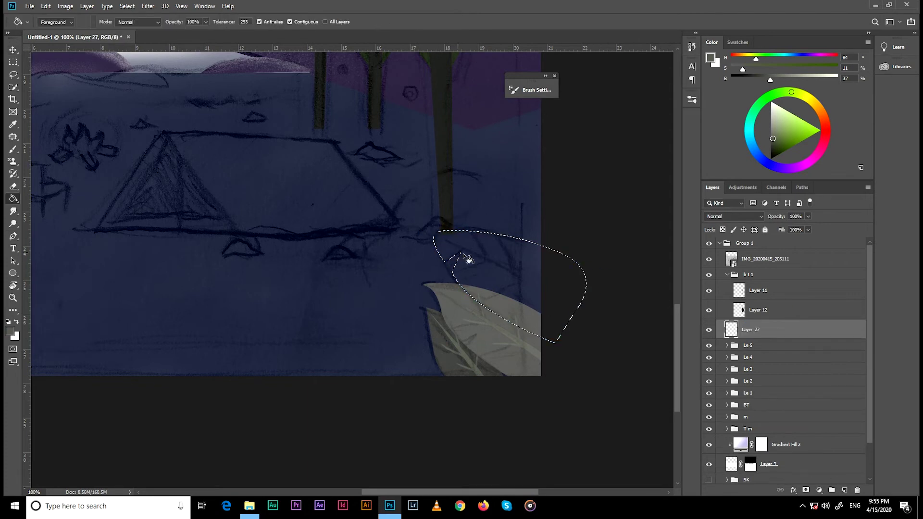
{"action": "key", "text": "alt+BackSpace"}
{"action": "key", "text": "ctrl+d"}
{"action": "key", "text": "ctrl+shift+alt+n"}
{"action": "key", "text": "b"}
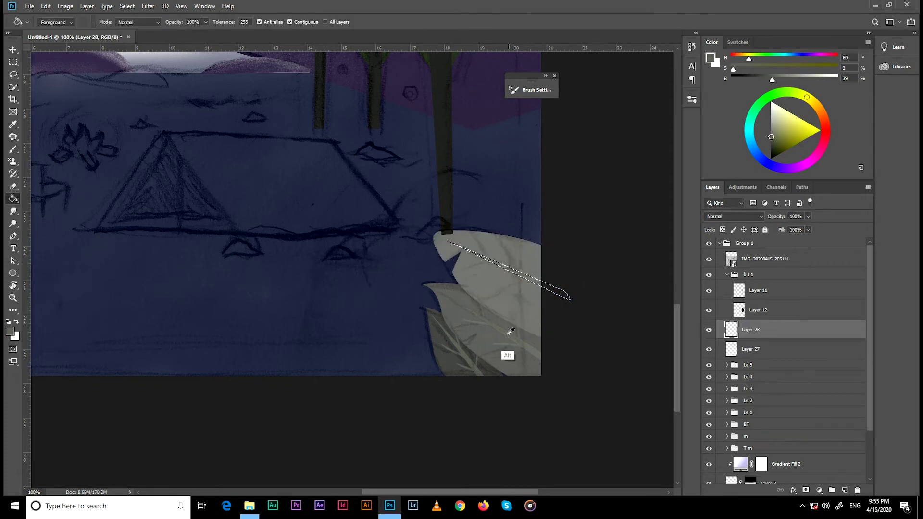
{"action": "left_click", "coordinate": [476, 254], "text": "alt"}
Preview without the sketch, then select all leaf groups and group them as Le
{"action": "left_click", "coordinate": [708, 259]}
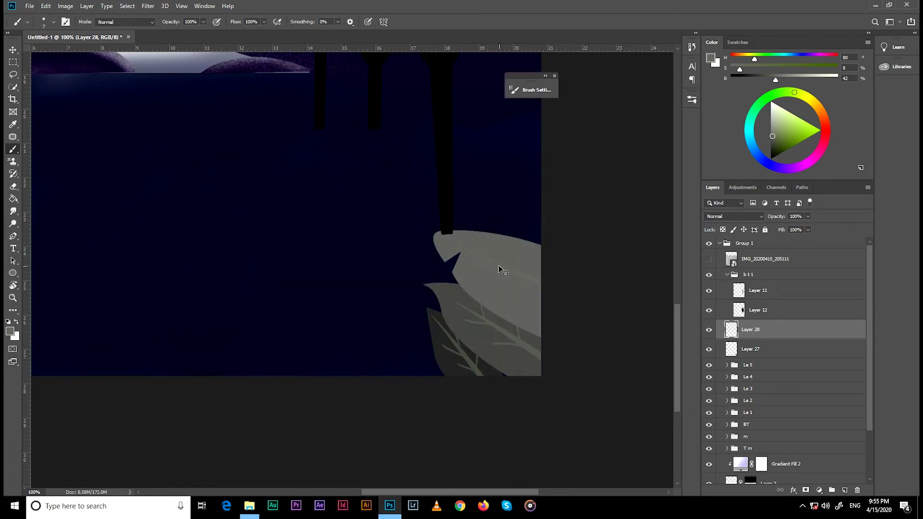
{"action": "key", "text": "v"}
{"action": "left_click", "coordinate": [747, 412], "text": "shift"}
{"action": "key", "text": "ctrl+g"}
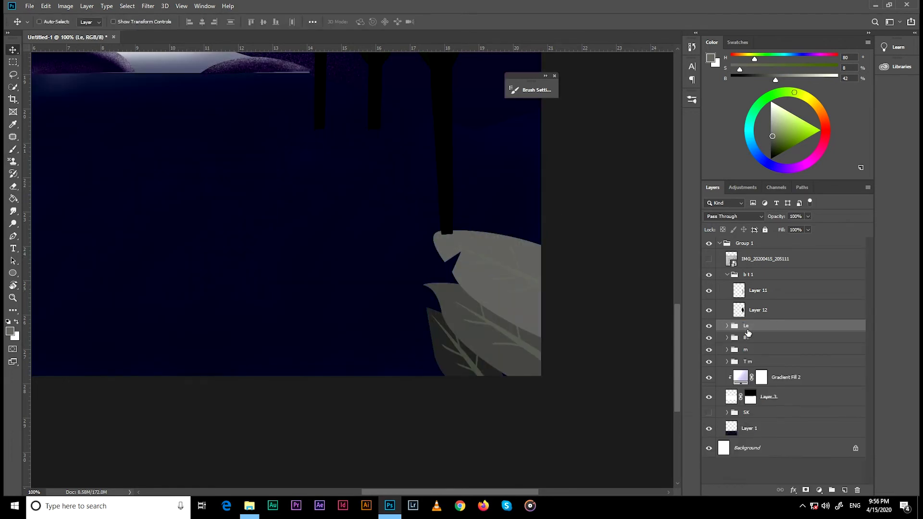
{"action": "scroll", "coordinate": [430, 288], "scroll_direction": "down", "scroll_amount": 5}
{"action": "scroll", "coordinate": [429, 288], "scroll_direction": "up", "scroll_amount": 1}
Fill the tent front with light grey-green on a new layer above the sketch photo
{"action": "left_click", "coordinate": [709, 413]}
{"action": "left_click", "coordinate": [750, 429]}
{"action": "scroll", "coordinate": [406, 189], "scroll_direction": "down", "scroll_amount": 3}
{"action": "left_click", "coordinate": [708, 258]}
{"action": "left_click", "coordinate": [764, 259]}
{"action": "left_click", "coordinate": [844, 490]}
{"action": "key", "text": "p"}
{"action": "scroll", "coordinate": [311, 359], "scroll_direction": "up", "scroll_amount": 4}
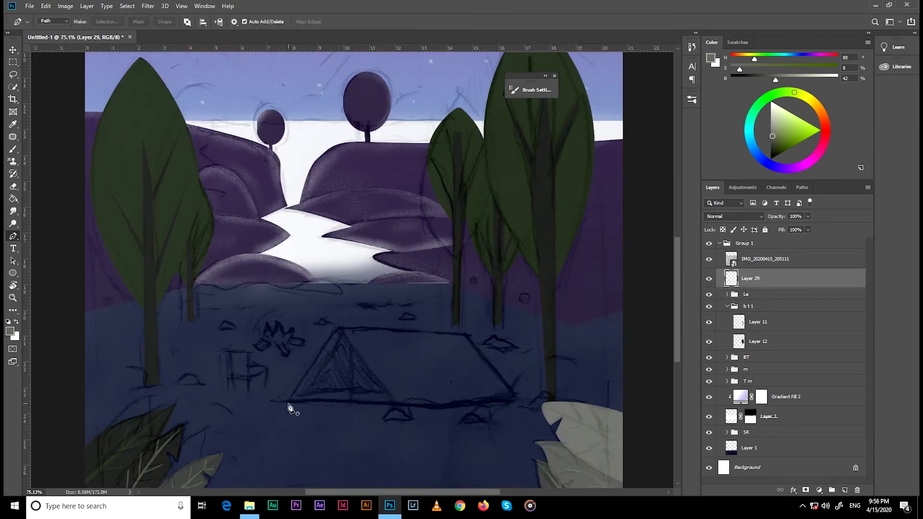
{"action": "key", "text": "ctrl+Return"}
{"action": "key", "text": "alt+BackSpace"}
{"action": "key", "text": "ctrl+d"}
Outline the tent side on a new layer and fill it grey-green
{"action": "left_click", "coordinate": [339, 327]}
{"action": "left_click", "coordinate": [467, 335]}
{"action": "left_click", "coordinate": [397, 402]}
{"action": "left_click", "coordinate": [339, 327]}
{"action": "key", "text": "ctrl+Return"}
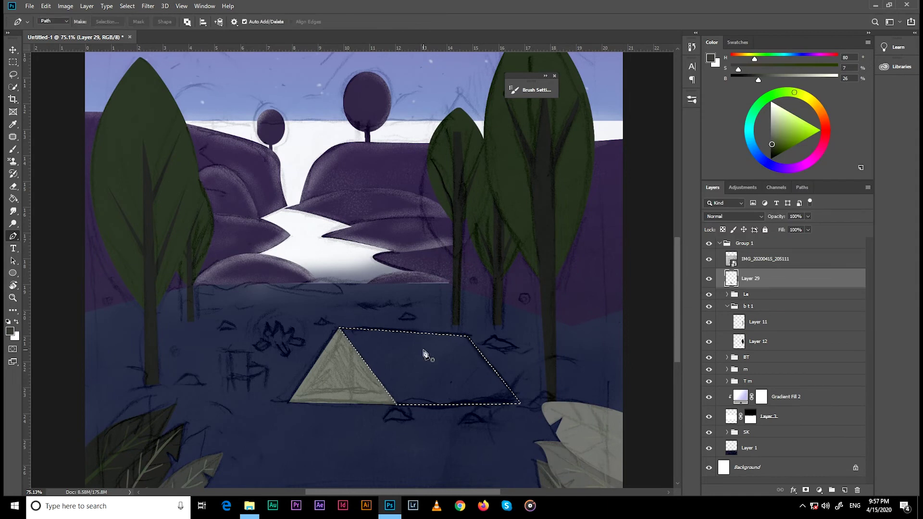
{"action": "key", "text": "ctrl+shift+alt+n"}
{"action": "key", "text": "alt+BackSpace"}
{"action": "key", "text": "ctrl+d"}
Add a gold triangular tent door on its own layer
{"action": "key", "text": "p"}
{"action": "left_click", "coordinate": [300, 395]}
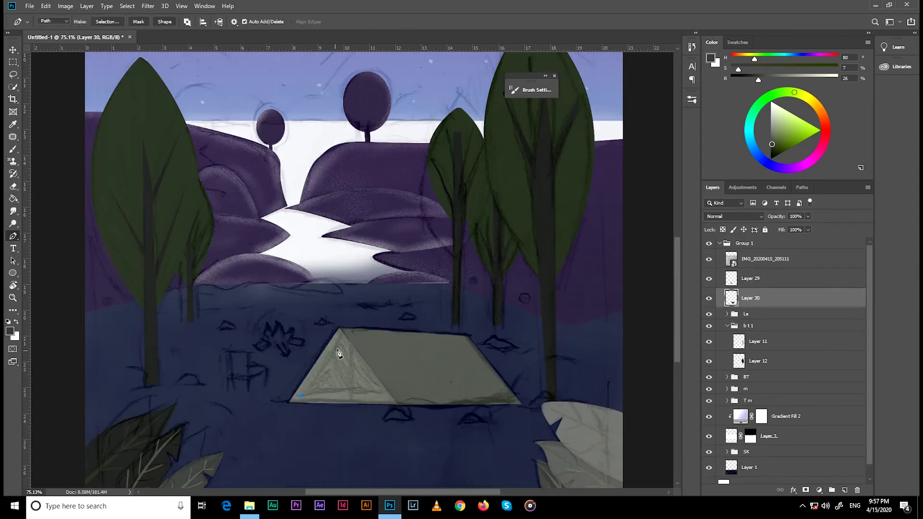
{"action": "left_click", "coordinate": [793, 135]}
{"action": "key", "text": "v"}
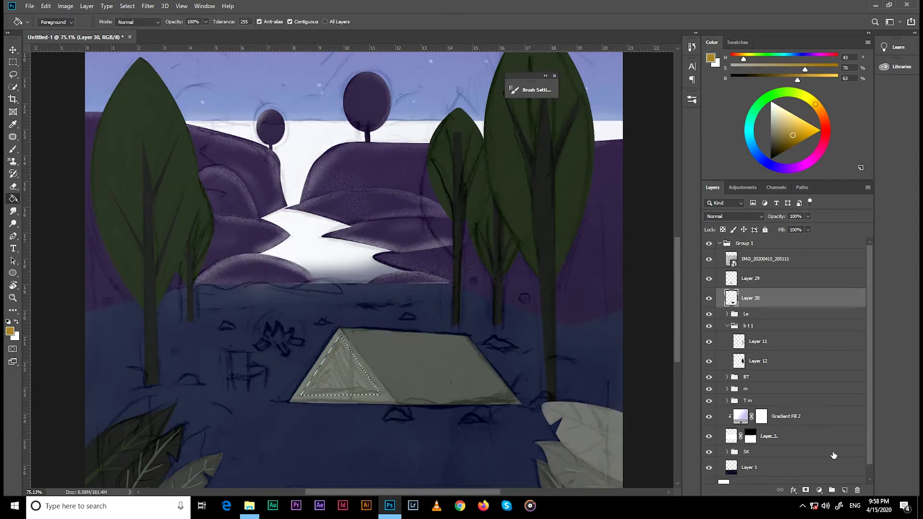
{"action": "key", "text": "ctrl+shift+alt+n"}
{"action": "left_click", "coordinate": [708, 258]}
{"action": "key", "text": "alt+BackSpace"}
{"action": "key", "text": "ctrl+d"}
Draw the chair back on a new layer and fill it dark olive
{"action": "scroll", "coordinate": [511, 338], "scroll_direction": "down", "scroll_amount": 5}
{"action": "scroll", "coordinate": [659, 330], "scroll_direction": "up", "scroll_amount": 5}
{"action": "left_click", "coordinate": [708, 258]}
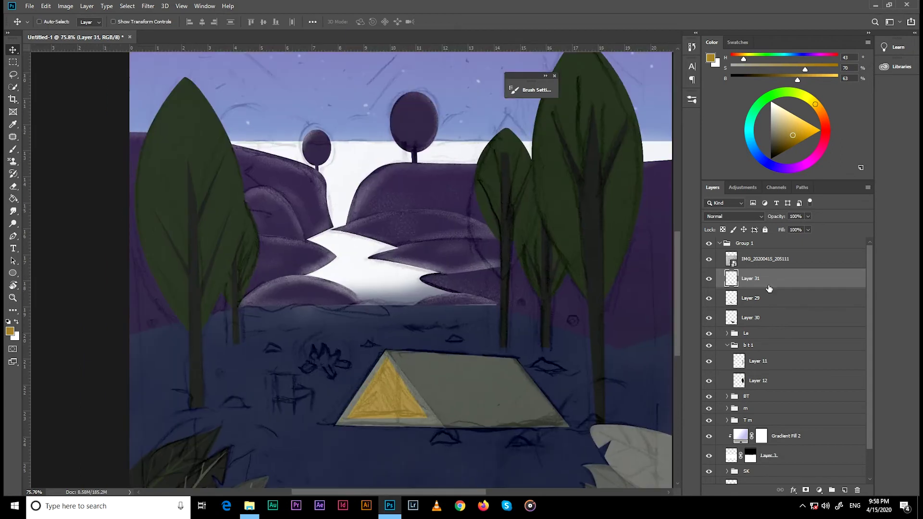
{"action": "key", "text": "ctrl+shift+alt+n"}
{"action": "key", "text": "p"}
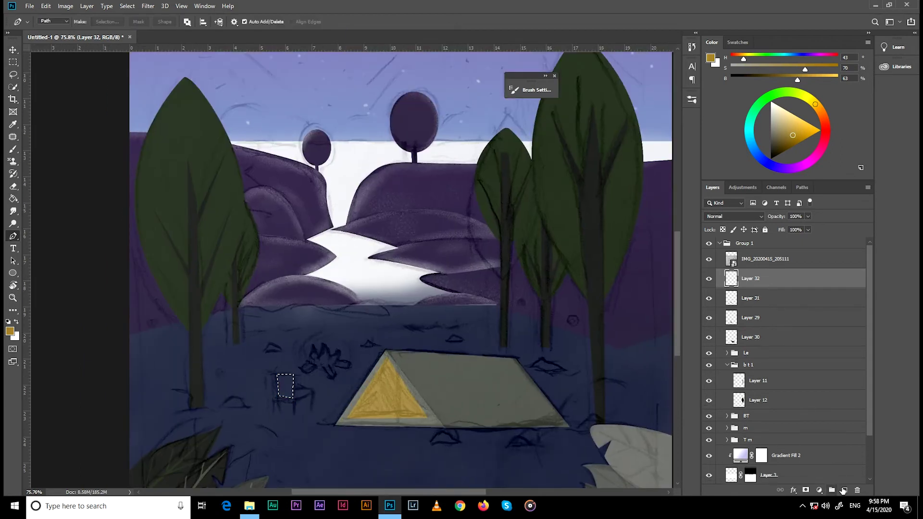
{"action": "key", "text": "ctrl+shift+alt+n"}
{"action": "left_click", "coordinate": [782, 149]}
{"action": "key", "text": "alt+BackSpace"}
{"action": "key", "text": "ctrl+d"}
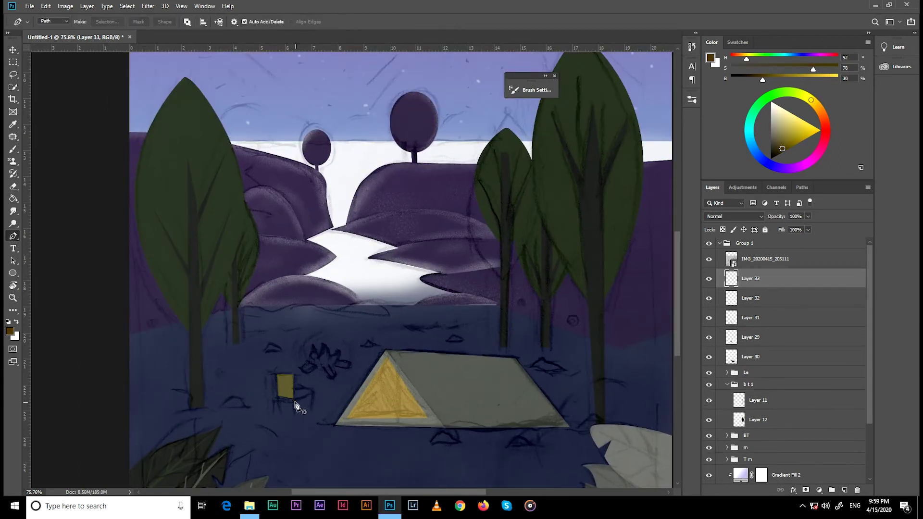
Fill the chair seat on a new layer and group the chair layers as CH
{"action": "key", "text": "ctrl+Return"}
{"action": "key", "text": "g"}
{"action": "key", "text": "ctrl+shift+alt+n"}
{"action": "left_click", "coordinate": [708, 258]}
{"action": "key", "text": "ctrl+g"}
{"action": "left_click", "coordinate": [727, 275]}
Brush the chair legs on a new layer, zoom out, and collapse the CH group
{"action": "key", "text": "ctrl+shift+alt+n"}
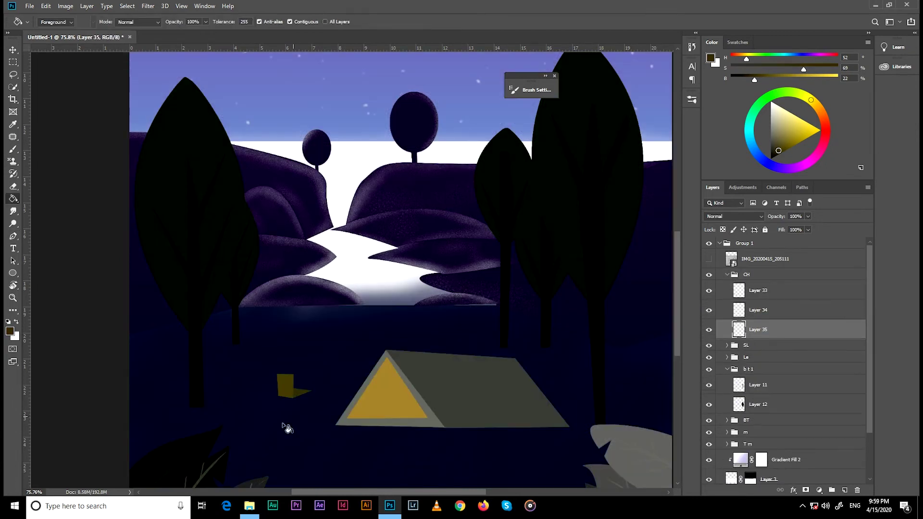
{"action": "scroll", "coordinate": [276, 375], "scroll_direction": "up", "scroll_amount": 5}
{"action": "key", "text": "b"}
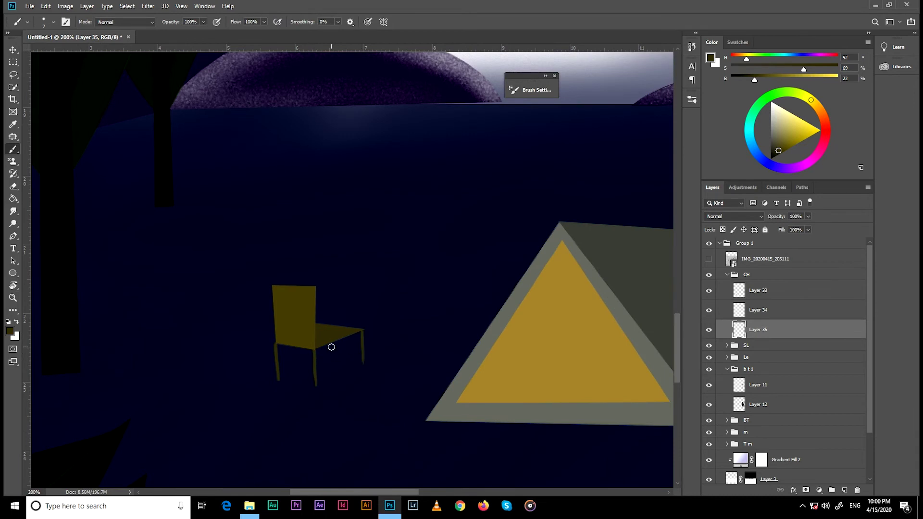
{"action": "key", "text": "v"}
{"action": "key", "text": "ctrl+0"}
{"action": "left_click", "coordinate": [746, 274]}
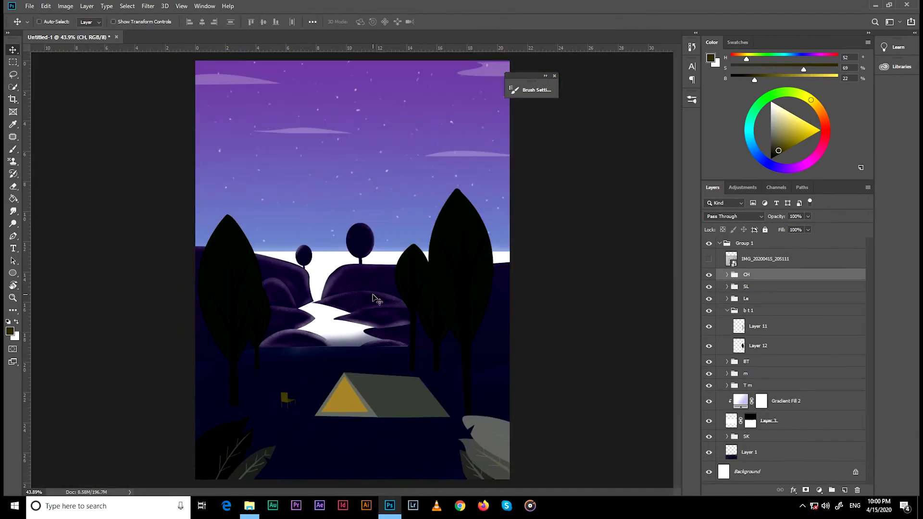
{"action": "left_click", "coordinate": [708, 259]}
Trace the campfire flame on a new layer and fill it orange
{"action": "scroll", "coordinate": [298, 381], "scroll_direction": "up", "scroll_amount": 5}
{"action": "key", "text": "ctrl+shift+alt+n"}
{"action": "key", "text": "p"}
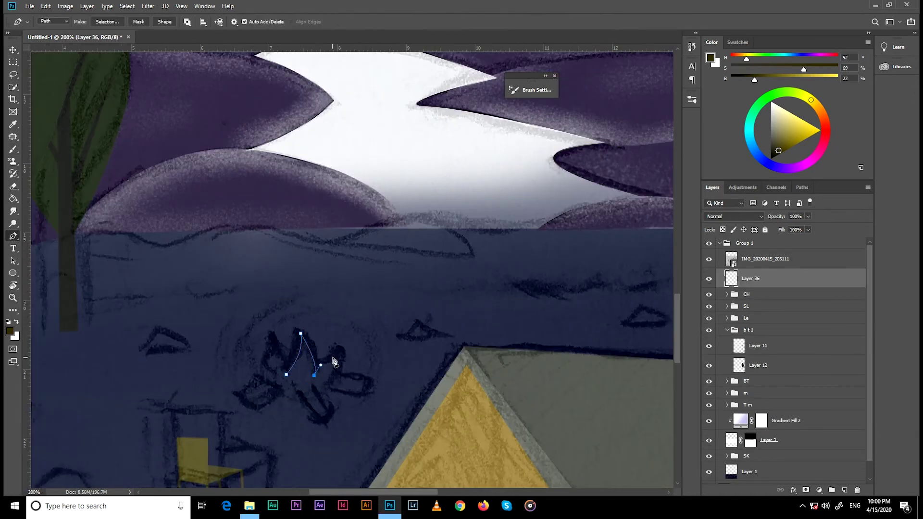
{"action": "left_click", "coordinate": [269, 338]}
{"action": "key", "text": "ctrl+Return"}
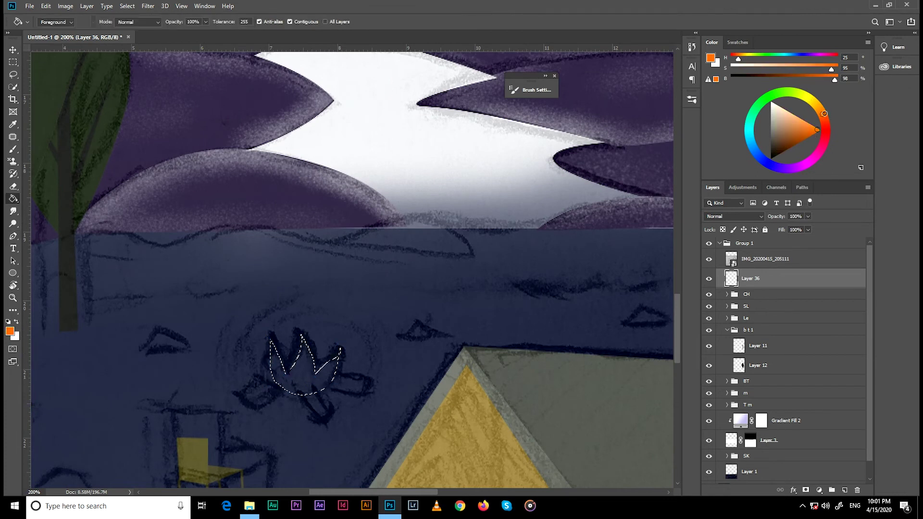
{"action": "key", "text": "alt+BackSpace"}
{"action": "key", "text": "ctrl+d"}
{"action": "scroll", "coordinate": [474, 293], "scroll_direction": "down", "scroll_amount": 2}
{"action": "key", "text": "v"}
Add dark brown logs beneath the flame, the second log a darker brown
{"action": "left_click", "coordinate": [844, 491], "text": "ctrl"}
{"action": "key", "text": "p"}
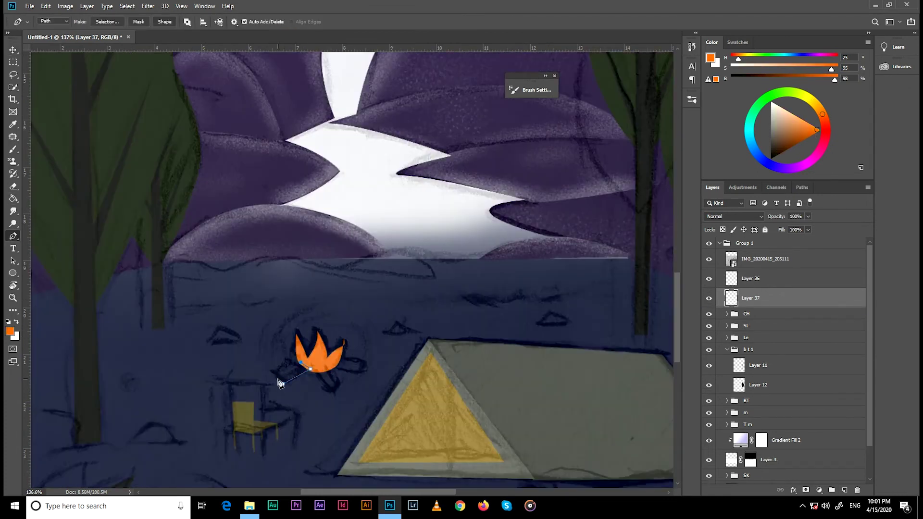
{"action": "key", "text": "ctrl+Return"}
{"action": "key", "text": "g"}
{"action": "left_click", "coordinate": [299, 375]}
{"action": "key", "text": "ctrl+d"}
{"action": "scroll", "coordinate": [299, 375], "scroll_direction": "up", "scroll_amount": 2}
{"action": "key", "text": "p"}
{"action": "key", "text": "v"}
{"action": "left_click", "coordinate": [709, 259]}
Paint a rock shape below the tent on a new layer and fill it grey
{"action": "left_click", "coordinate": [845, 489]}
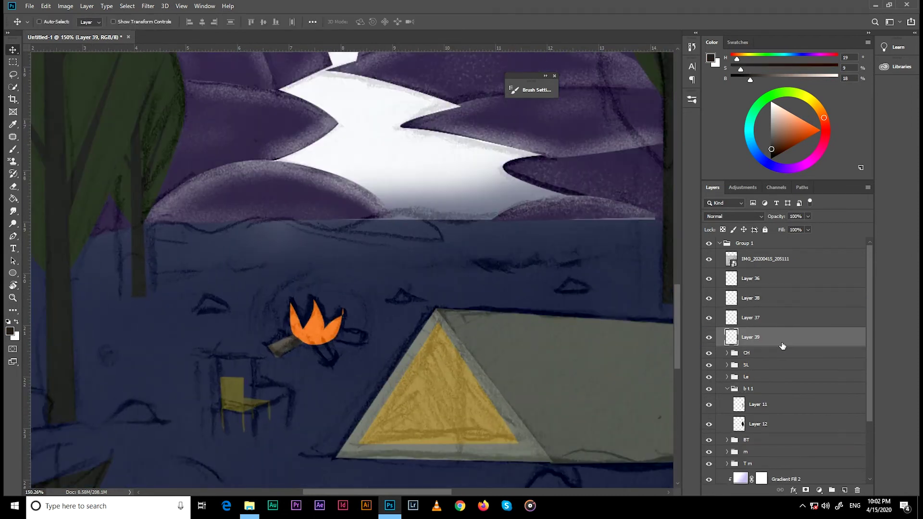
{"action": "key", "text": "p"}
{"action": "key", "text": "p"}
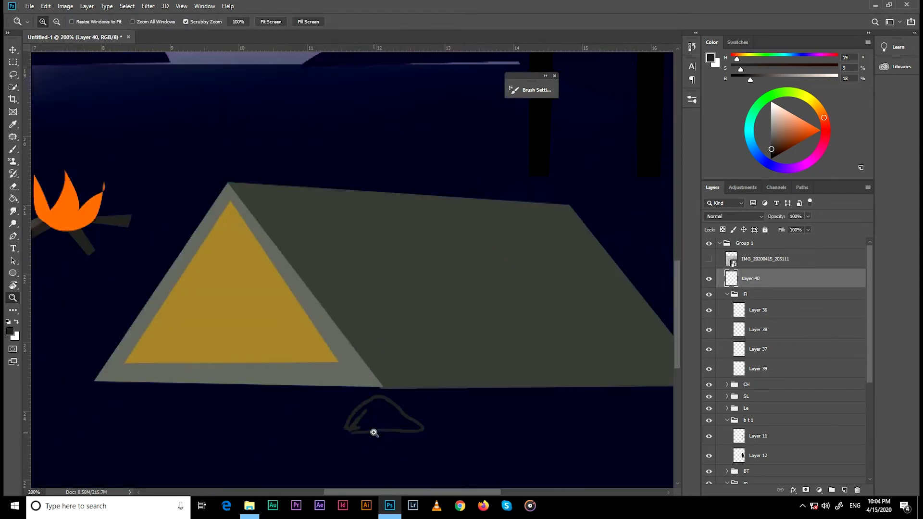
{"action": "left_click", "coordinate": [374, 432]}
{"action": "key", "text": "b"}
{"action": "left_click_drag", "start_coordinate": [370, 395], "coordinate": [346, 429]}
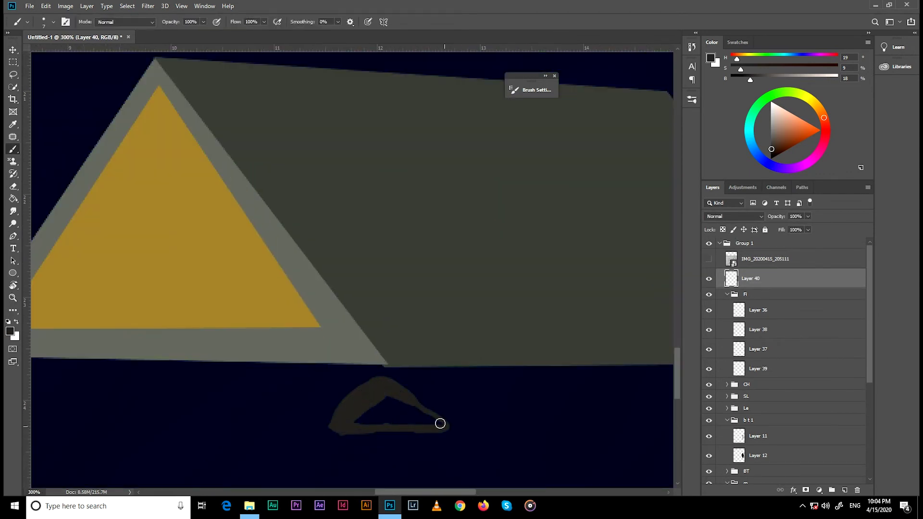
{"action": "key", "text": "w"}
{"action": "left_click", "coordinate": [404, 407]}
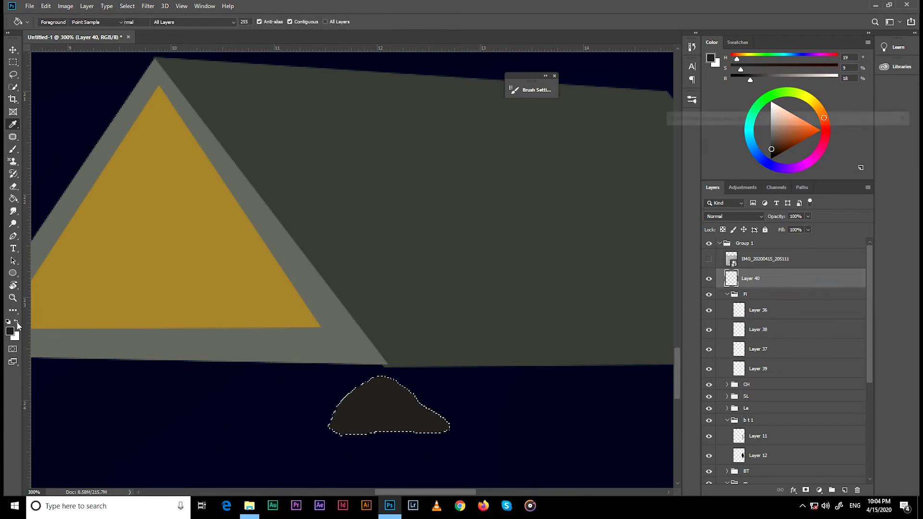
{"action": "key", "text": "ctrl+0"}
{"action": "key", "text": "v"}
{"action": "key", "text": "g"}
{"action": "left_click", "coordinate": [383, 414]}
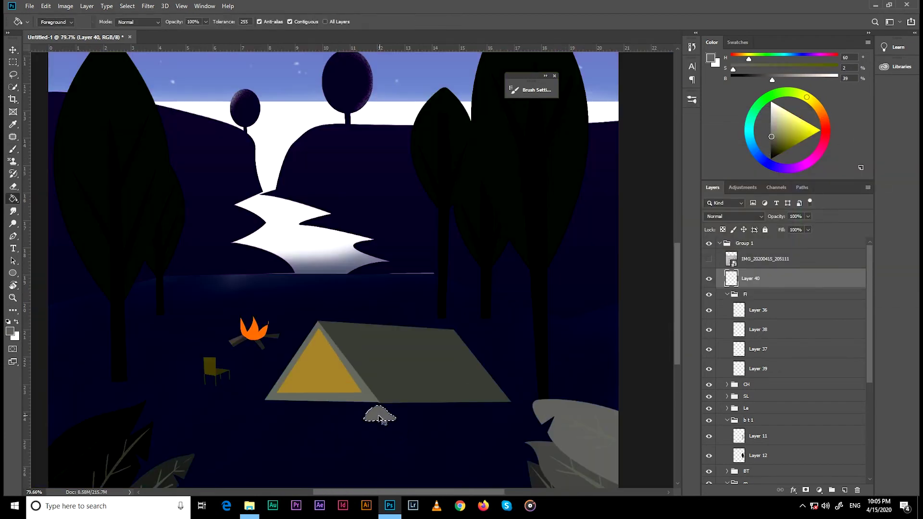
{"action": "key", "text": "ctrl+d"}
Duplicate the rock beside the tent and campfire, then scale all rocks together
{"action": "left_click", "coordinate": [708, 258]}
{"action": "key", "text": "v"}
{"action": "left_click_drag", "start_coordinate": [380, 415], "coordinate": [429, 437]}
{"action": "mouse_move", "coordinate": [457, 371]}
{"action": "left_mouse_down"}
{"action": "mouse_move", "coordinate": [307, 379]}
{"action": "mouse_move", "coordinate": [222, 404]}
{"action": "left_mouse_up"}
{"action": "left_click", "coordinate": [739, 395], "text": "shift"}
{"action": "key", "text": "ctrl+t"}
{"action": "key", "text": "Return"}
{"action": "left_click", "coordinate": [709, 258]}
Move Layer 1, the dark ground, up to just below BT in the layer stack
{"action": "scroll", "coordinate": [783, 365], "scroll_direction": "down", "scroll_amount": 10}
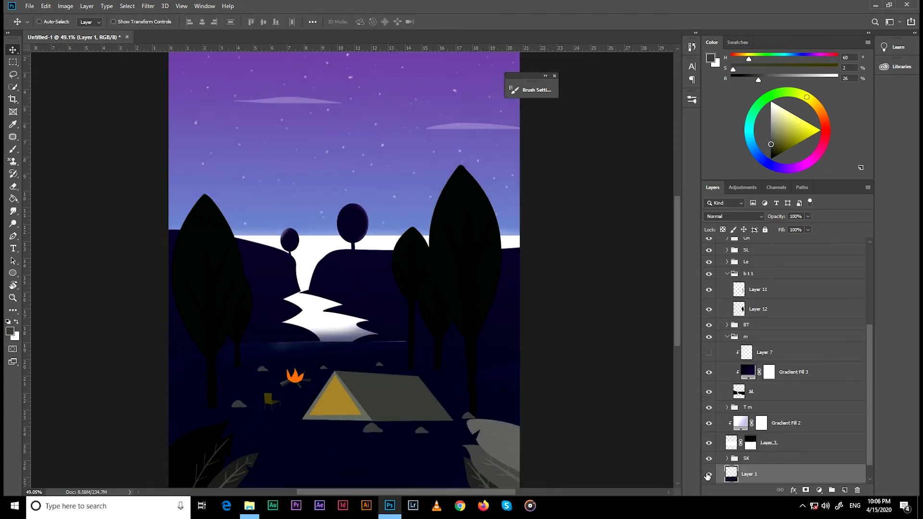
{"action": "key", "text": "ctrl+minus"}
{"action": "left_click", "coordinate": [732, 475]}
{"action": "left_click", "coordinate": [727, 337]}
{"action": "left_click", "coordinate": [745, 376]}
{"action": "left_click_drag", "start_coordinate": [749, 454], "coordinate": [740, 371]}
{"action": "left_click", "coordinate": [726, 395]}
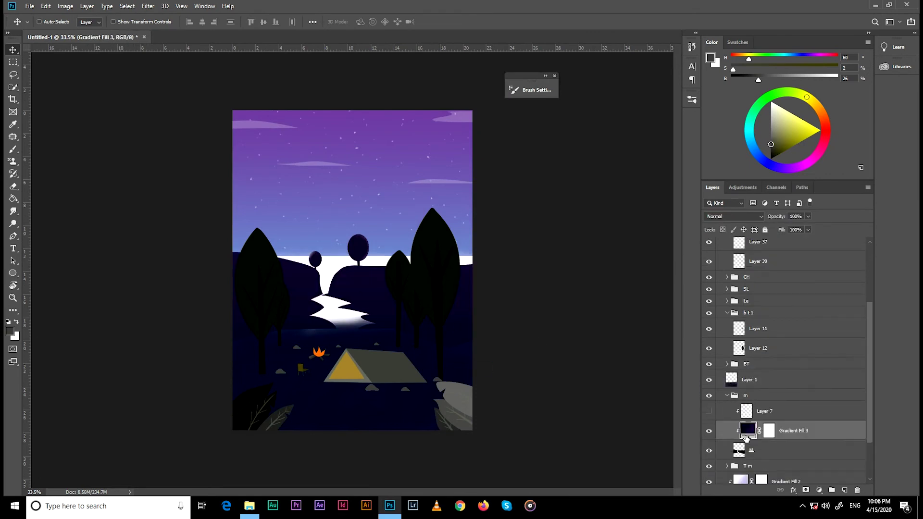
Sample the dark blue ground colour, reposition the ground, and select the camp layers
{"action": "left_click", "coordinate": [731, 380], "text": "ctrl"}
{"action": "left_click", "coordinate": [726, 395]}
{"action": "scroll", "coordinate": [364, 313], "scroll_direction": "down", "scroll_amount": 1}
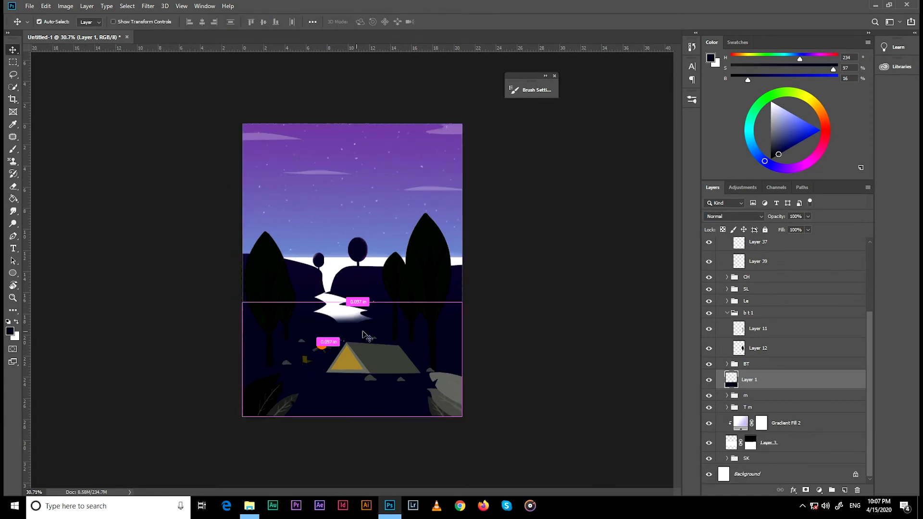
{"action": "left_click_drag", "start_coordinate": [440, 348], "coordinate": [202, 423]}
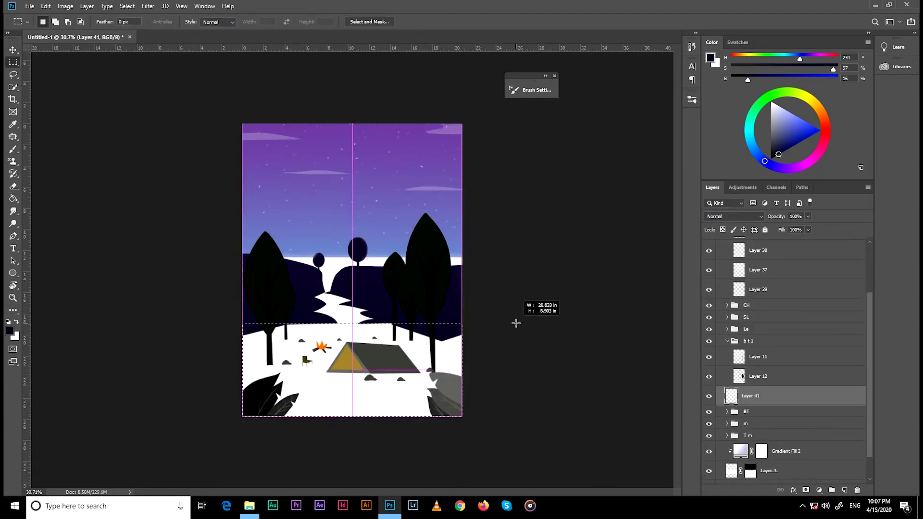
{"action": "left_click_drag", "start_coordinate": [515, 320], "coordinate": [465, 352]}
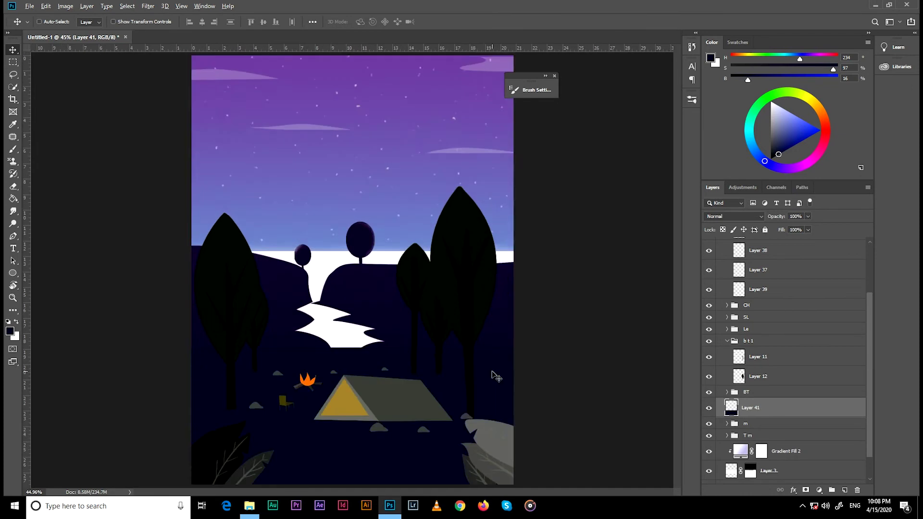
{"action": "left_click", "coordinate": [746, 262]}
Group the camp layers as Group 2, hide Le, and delete the dark ground and old hills M
{"action": "key", "text": "ctrl+g"}
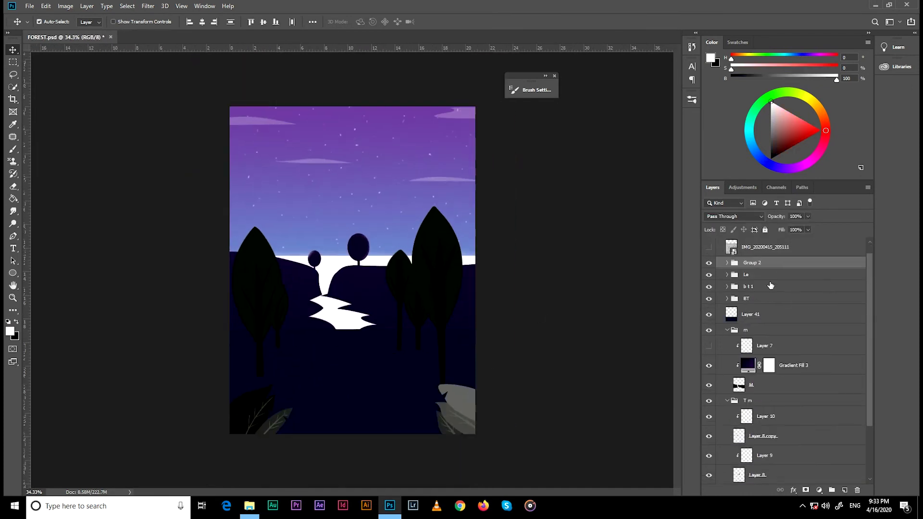
{"action": "left_click", "coordinate": [709, 277]}
{"action": "left_click", "coordinate": [708, 314]}
{"action": "key", "text": "Delete"}
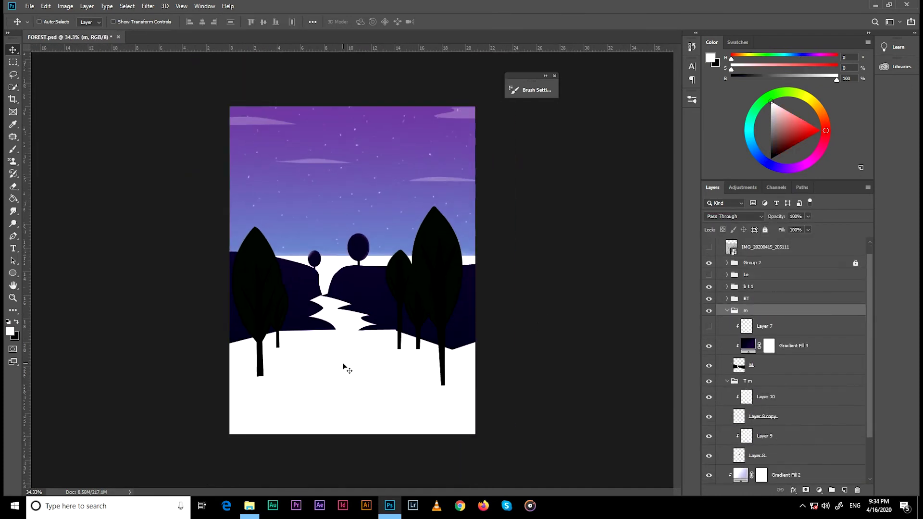
{"action": "left_click", "coordinate": [750, 365]}
{"action": "left_click", "coordinate": [708, 365]}
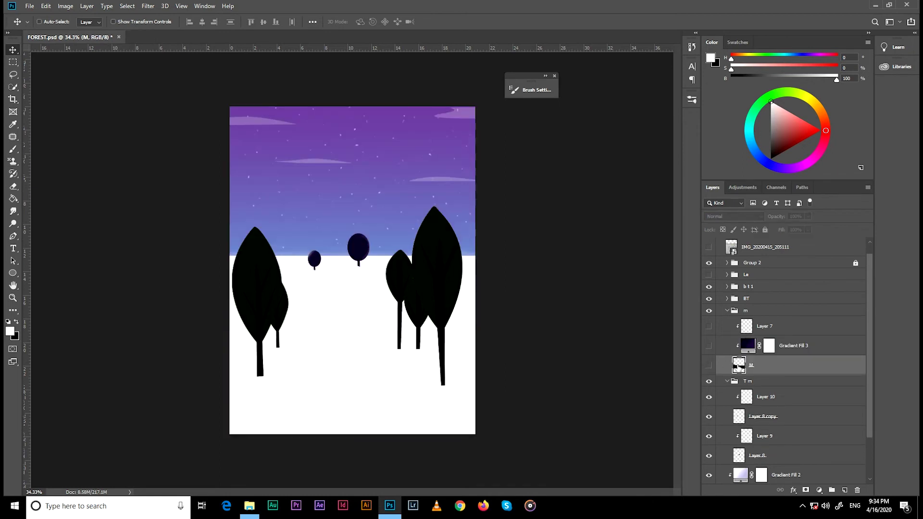
{"action": "key", "text": "Delete"}
{"action": "left_click", "coordinate": [709, 346]}
Draw the left hill on a new layer and fill it dark
{"action": "key", "text": "ctrl+alt+g"}
{"action": "key", "text": "p"}
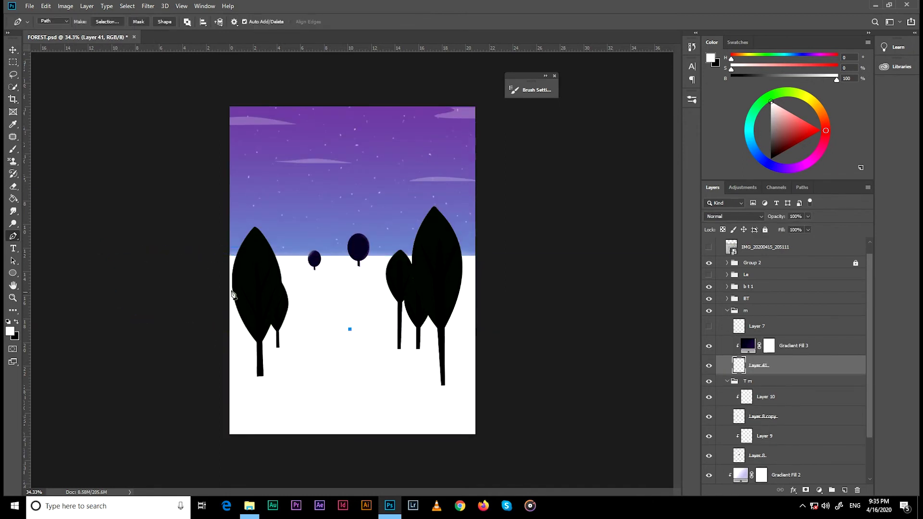
{"action": "left_click", "coordinate": [350, 330]}
{"action": "key", "text": "ctrl+Return"}
{"action": "key", "text": "alt+BackSpace"}
{"action": "scroll", "coordinate": [432, 317], "scroll_direction": "up", "scroll_amount": 2}
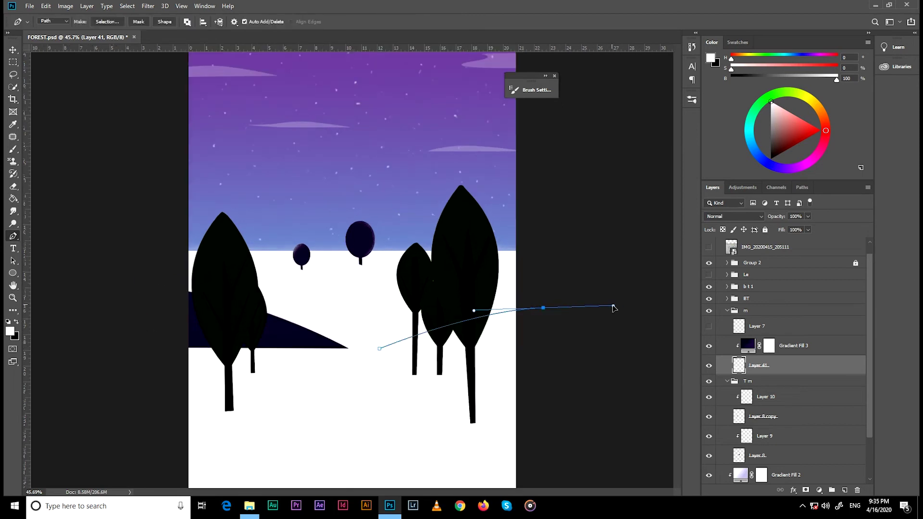
{"action": "key", "text": "ctrl+Return"}
{"action": "key", "text": "ctrl+z"}
{"action": "key", "text": "ctrl+z"}
{"action": "key", "text": "ctrl+z"}
Fill a dark right hill on a new layer and reorder it in the stack
{"action": "key", "text": "alt+BackSpace"}
{"action": "key", "text": "ctrl+d"}
{"action": "key", "text": "v"}
{"action": "key", "text": "ctrl+shift+alt+n"}
{"action": "left_click_drag", "start_coordinate": [740, 365], "coordinate": [741, 388]}
{"action": "key", "text": "p"}
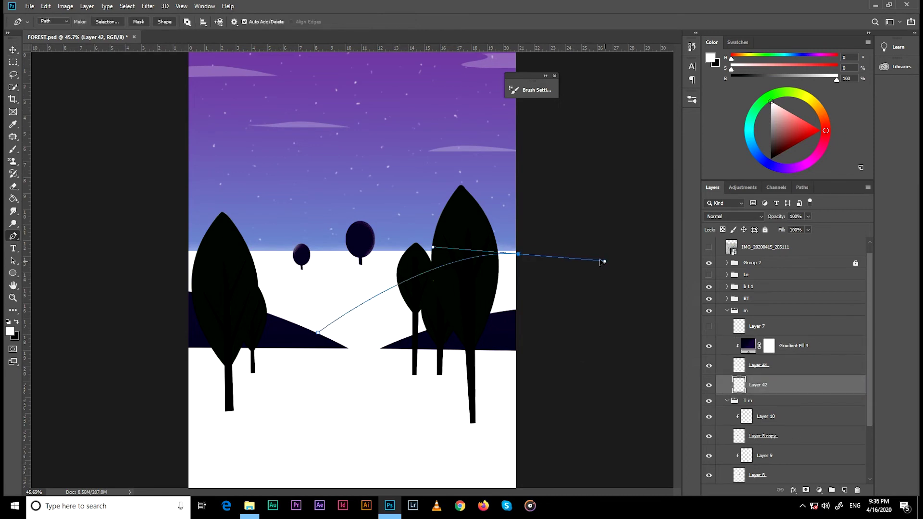
Fill the new hill outline dark purple and shift the right hill into place
{"action": "key", "text": "ctrl+Return"}
{"action": "key", "text": "i"}
{"action": "left_click", "coordinate": [307, 330]}
{"action": "key", "text": "alt+BackSpace"}
{"action": "key", "text": "ctrl+z"}
{"action": "left_click", "coordinate": [710, 58]}
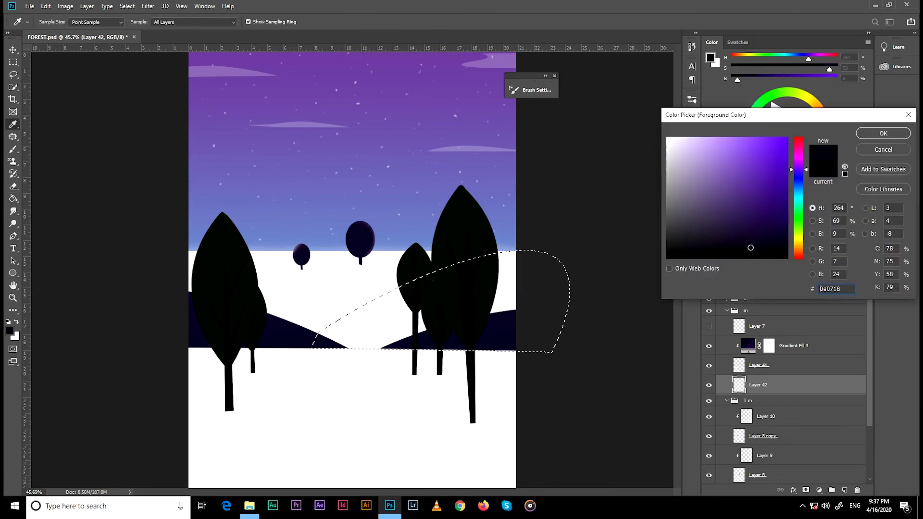
{"action": "key", "text": "Return"}
{"action": "key", "text": "alt+BackSpace"}
{"action": "key", "text": "ctrl+d"}
{"action": "key", "text": "v"}
{"action": "left_click_drag", "start_coordinate": [529, 298], "coordinate": [499, 281]}
{"action": "scroll", "coordinate": [500, 281], "scroll_direction": "down", "scroll_amount": 2}
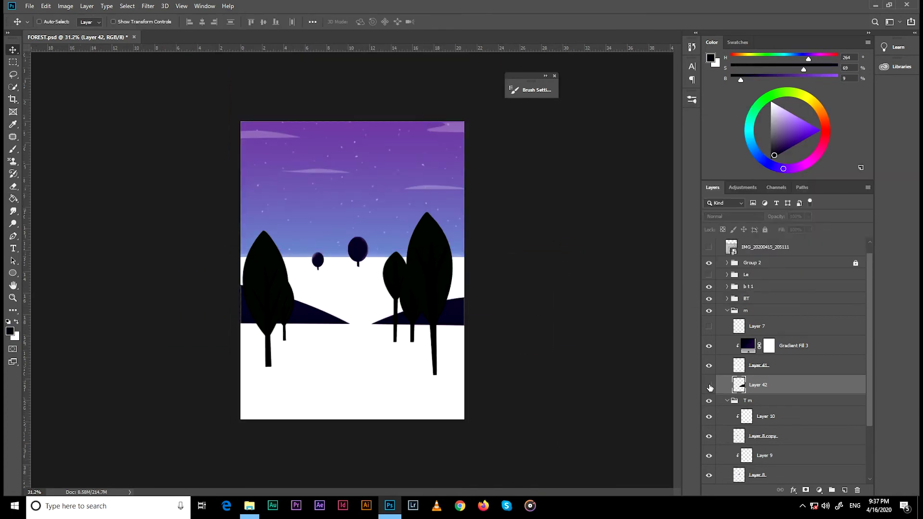
Add a new hill layer and fill its pen outline with dark purple
{"action": "left_click", "coordinate": [844, 490]}
{"action": "key", "text": "p"}
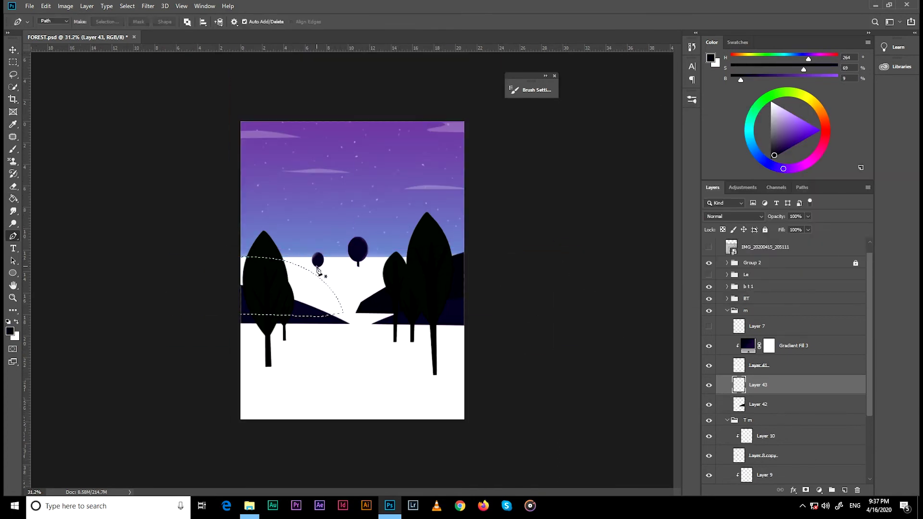
{"action": "key", "text": "ctrl+Return"}
{"action": "key", "text": "alt+BackSpace"}
{"action": "key", "text": "ctrl+d"}
{"action": "key", "text": "v"}
{"action": "scroll", "coordinate": [398, 291], "scroll_direction": "up", "scroll_amount": 1}
Add a second hill behind the others, shift it right, and recolour it dark blue
{"action": "key", "text": "ctrl+shift+alt+n"}
{"action": "key", "text": "p"}
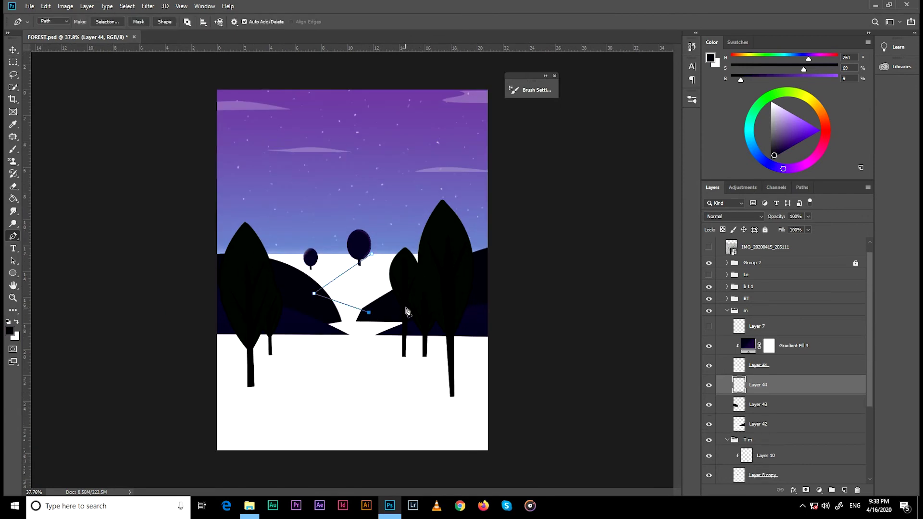
{"action": "key", "text": "ctrl+Return"}
{"action": "key", "text": "g"}
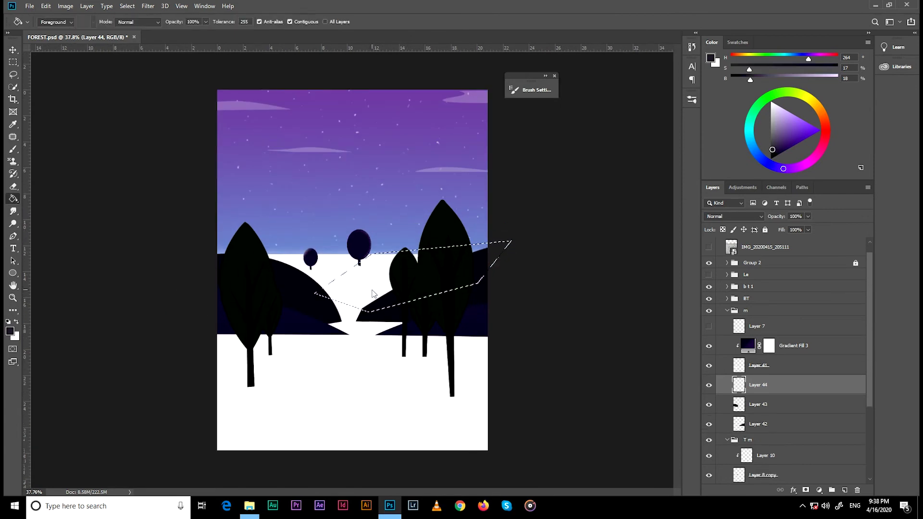
{"action": "left_click", "coordinate": [373, 292]}
{"action": "key", "text": "ctrl+bracketleft"}
{"action": "key", "text": "ctrl+bracketleft"}
{"action": "key", "text": "ctrl+d"}
{"action": "key", "text": "v"}
{"action": "left_click_drag", "start_coordinate": [373, 292], "coordinate": [371, 281]}
{"action": "left_click_drag", "start_coordinate": [771, 149], "coordinate": [784, 150]}
{"action": "key", "text": "g"}
{"action": "left_click", "coordinate": [485, 294]}
Draw another hill outline on a new layer around the left hill
{"action": "key", "text": "p"}
{"action": "key", "text": "ctrl+shift+alt+n"}
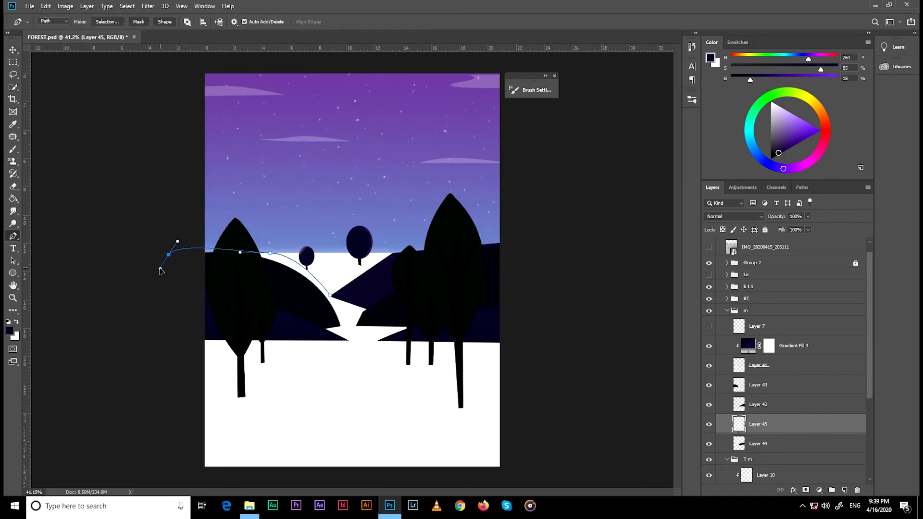
{"action": "key", "text": "v"}
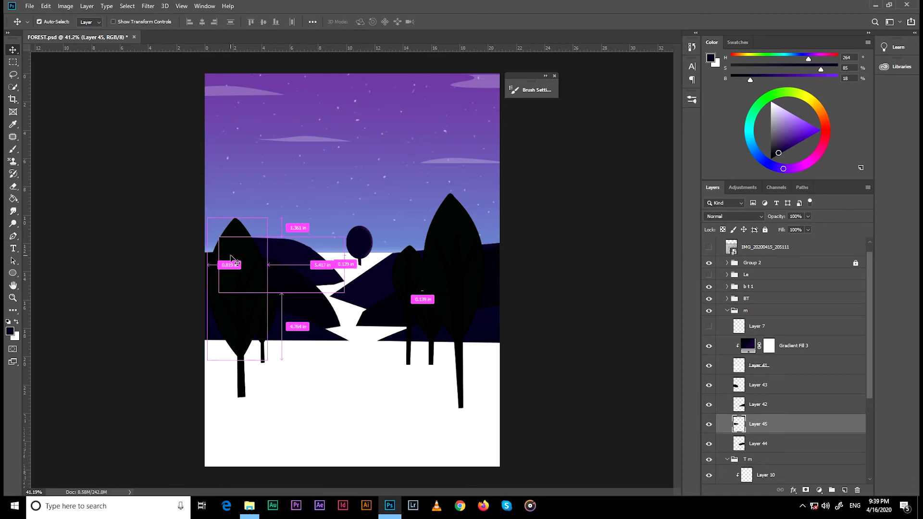
{"action": "key", "text": "p"}
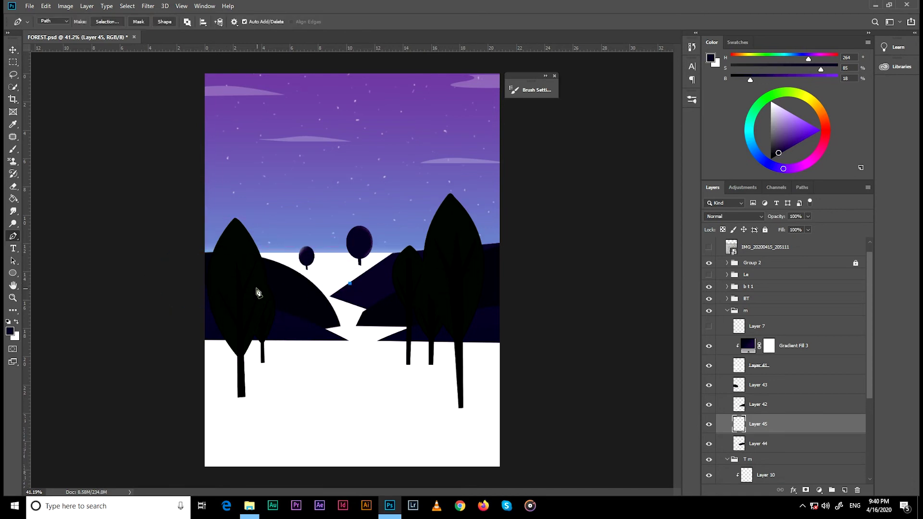
{"action": "key", "text": "v"}
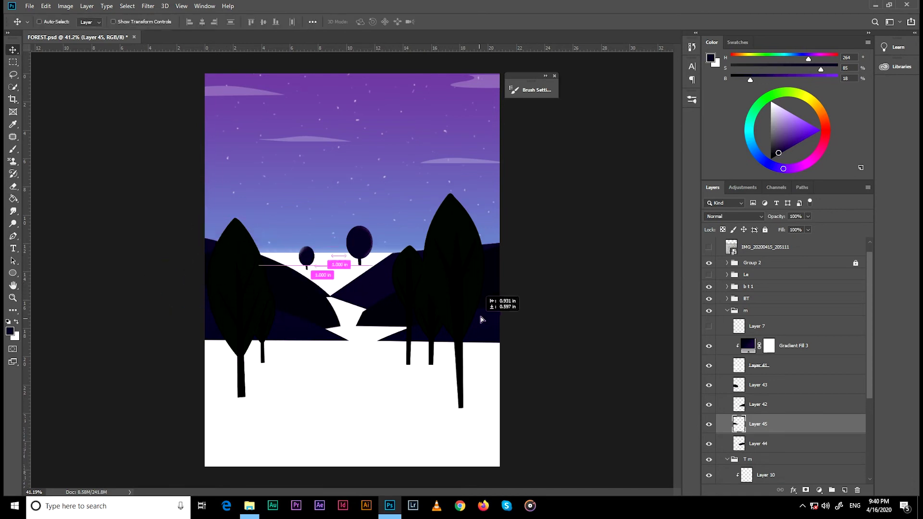
Toggle the newest hill layer to compare, zoom out, and select Layer 3
{"action": "left_click", "coordinate": [709, 424]}
{"action": "left_click", "coordinate": [747, 459]}
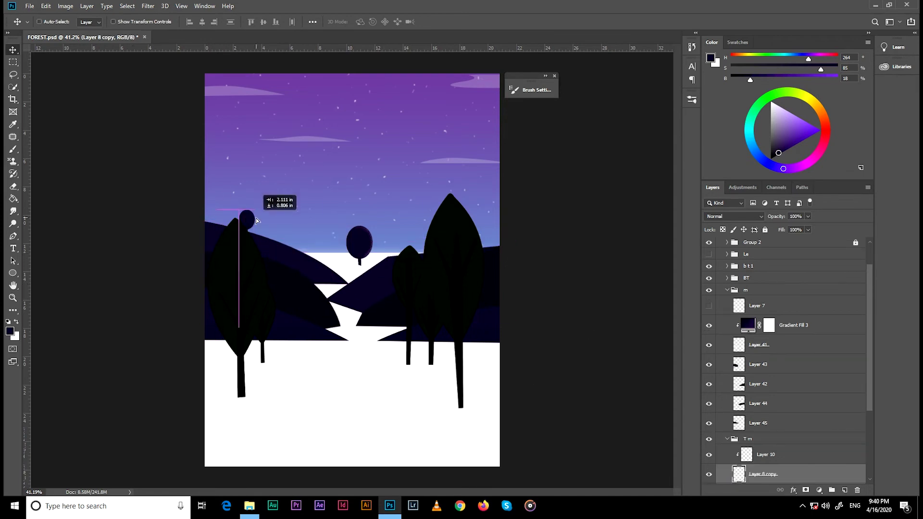
{"action": "scroll", "coordinate": [738, 414], "scroll_direction": "down", "scroll_amount": 3}
{"action": "key", "text": "ctrl+minus"}
{"action": "scroll", "coordinate": [759, 457], "scroll_direction": "down", "scroll_amount": 2}
{"action": "left_click", "coordinate": [760, 463]}
{"action": "scroll", "coordinate": [753, 450], "scroll_direction": "down", "scroll_amount": 2}
{"action": "left_click", "coordinate": [753, 448]}
Add a layer above Layer 3 and fill a pen-drawn river shape with blue
{"action": "scroll", "coordinate": [523, 361], "scroll_direction": "up", "scroll_amount": 1}
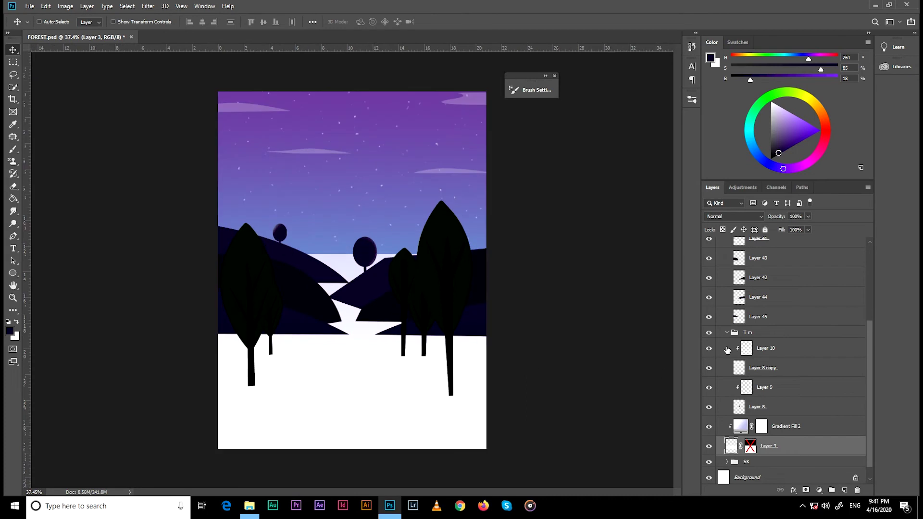
{"action": "scroll", "coordinate": [783, 360], "scroll_direction": "down", "scroll_amount": 3}
{"action": "key", "text": "ctrl+shift+alt+n"}
{"action": "key", "text": "p"}
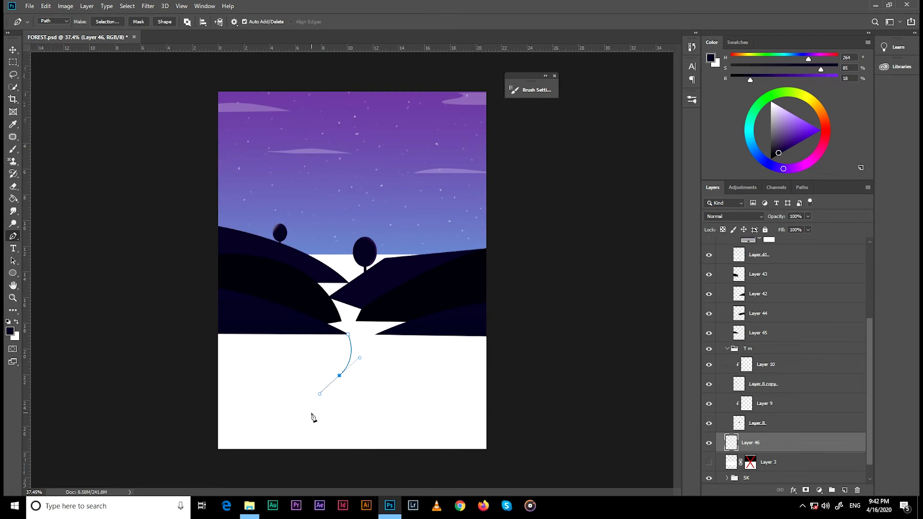
{"action": "key", "text": "ctrl+Return"}
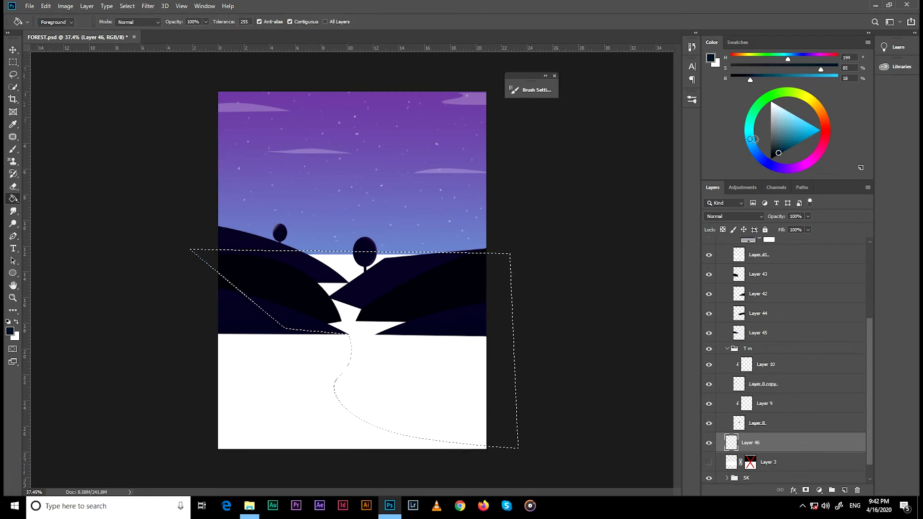
{"action": "key", "text": "alt+BackSpace"}
{"action": "key", "text": "ctrl+d"}
{"action": "key", "text": "v"}
Undo the river fill, adjust the path, and refill it blue
{"action": "scroll", "coordinate": [507, 343], "scroll_direction": "down", "scroll_amount": 3}
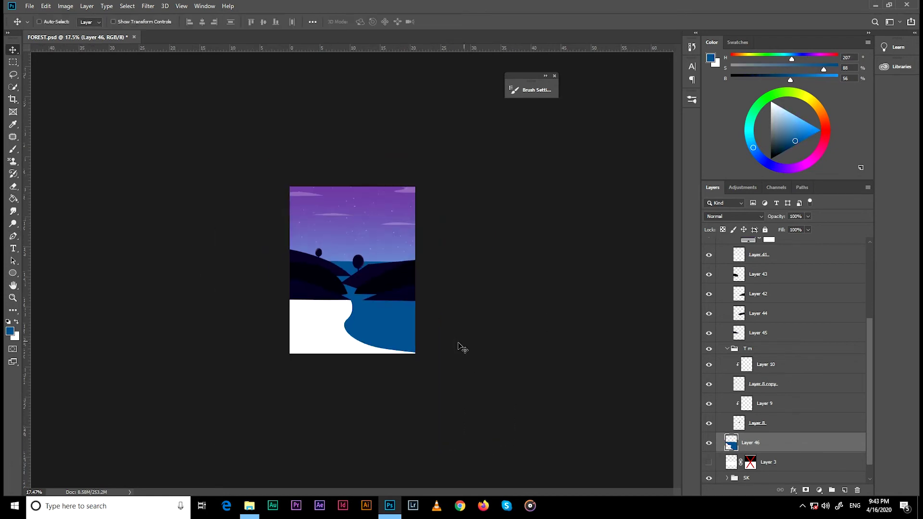
{"action": "scroll", "coordinate": [399, 351], "scroll_direction": "up", "scroll_amount": 4}
{"action": "key", "text": "Delete"}
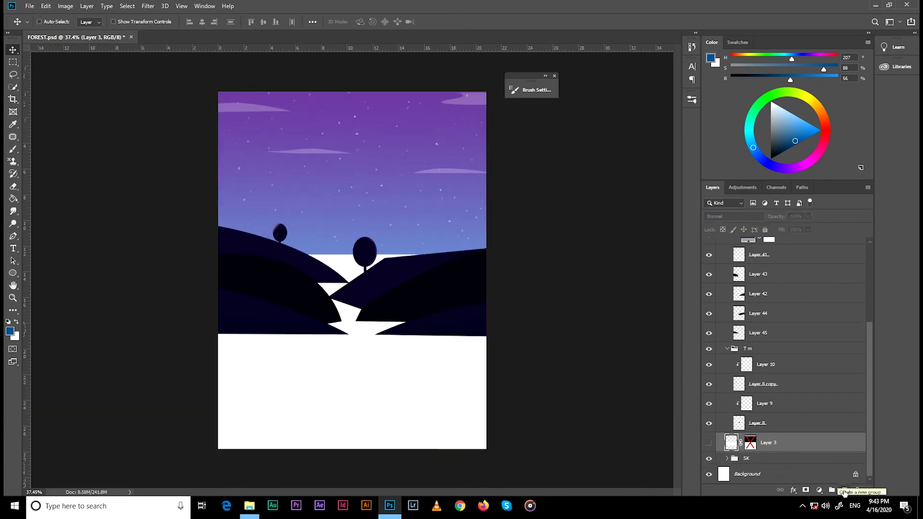
{"action": "key", "text": "ctrl+z"}
{"action": "key", "text": "p"}
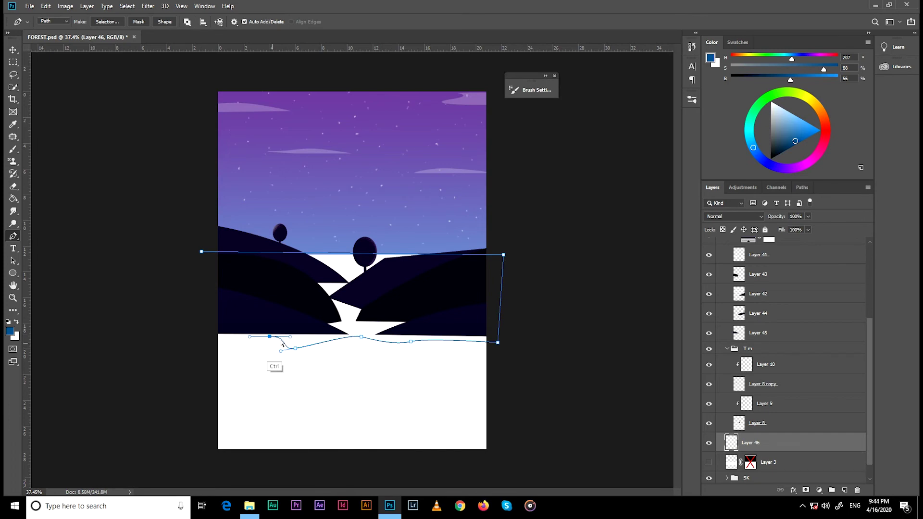
{"action": "key", "text": "ctrl+Return"}
{"action": "key", "text": "alt+BackSpace"}
{"action": "key", "text": "ctrl+d"}
{"action": "key", "text": "v"}
{"action": "scroll", "coordinate": [561, 328], "scroll_direction": "down", "scroll_amount": 2}
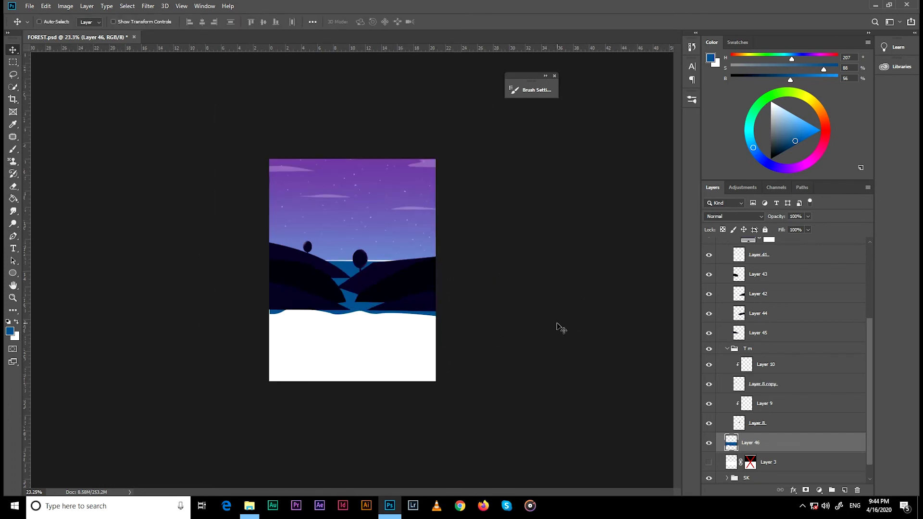
Extend the river path with two more anchors toward the bottom and refill it blue
{"action": "key", "text": "ctrl+z"}
{"action": "key", "text": "ctrl+z"}
{"action": "key", "text": "p"}
{"action": "scroll", "coordinate": [412, 329], "scroll_direction": "up", "scroll_amount": 3}
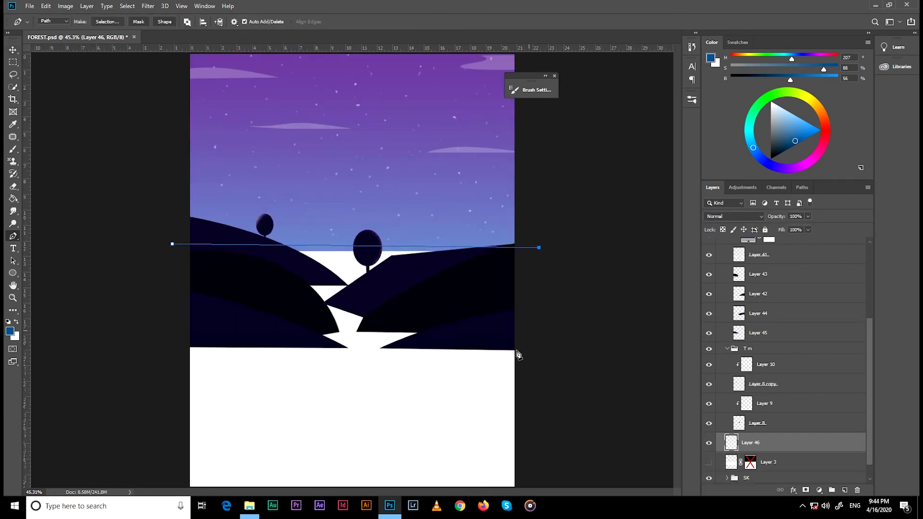
{"action": "left_click", "coordinate": [529, 358]}
{"action": "left_click", "coordinate": [519, 463]}
{"action": "scroll", "coordinate": [495, 428], "scroll_direction": "down", "scroll_amount": 2}
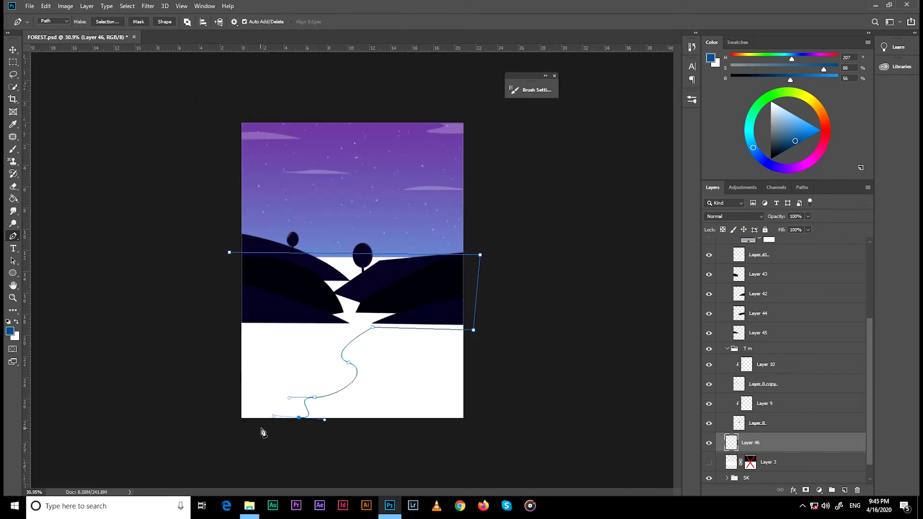
{"action": "key", "text": "ctrl+Return"}
{"action": "key", "text": "alt+BackSpace"}
{"action": "key", "text": "ctrl+d"}
Undo once more, refine the river path, and make the final blue fill
{"action": "key", "text": "v"}
{"action": "key", "text": "ctrl+z"}
{"action": "key", "text": "ctrl+z"}
{"action": "key", "text": "p"}
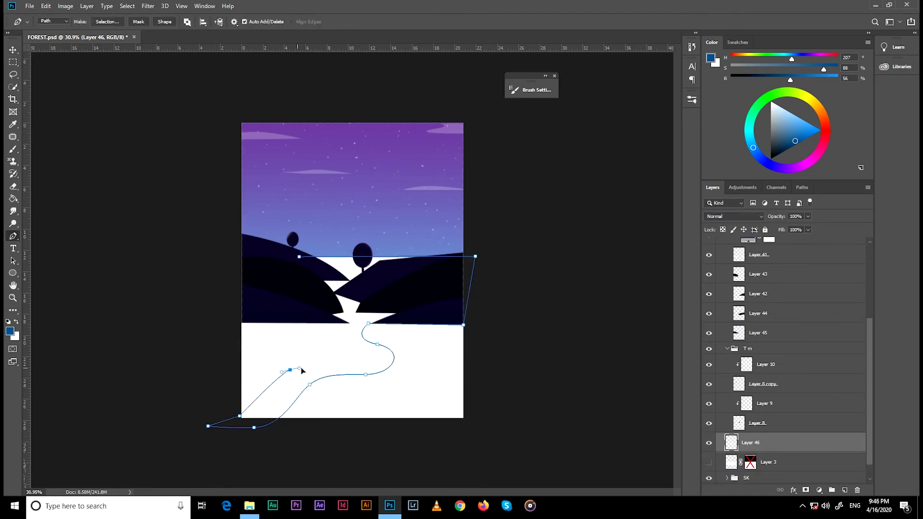
{"action": "key", "text": "ctrl+Return"}
{"action": "key", "text": "alt+BackSpace"}
{"action": "key", "text": "ctrl+d"}
Hide the river layer and fill a new ground layer with dark navy, redone darker
{"action": "key", "text": "v"}
{"action": "key", "text": "ctrl+comma"}
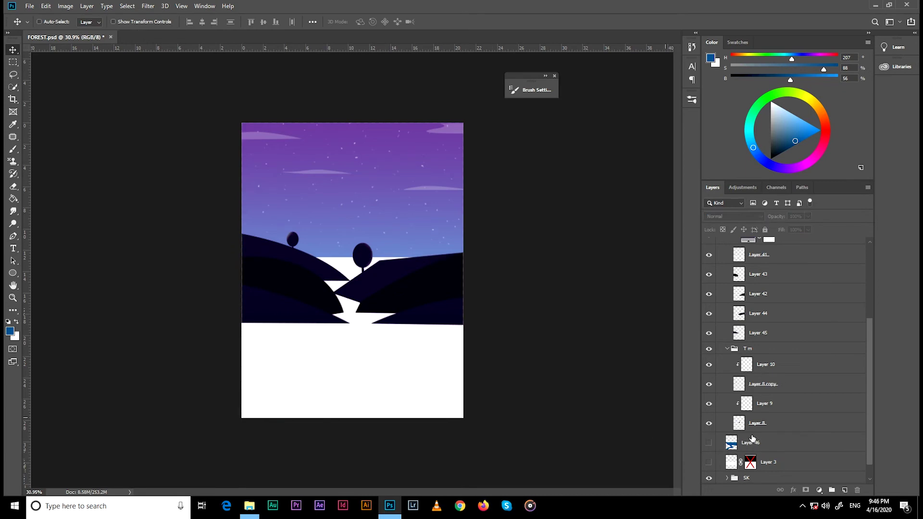
{"action": "key", "text": "ctrl+shift+alt+n"}
{"action": "left_click", "coordinate": [313, 313]}
{"action": "key", "text": "alt+BackSpace"}
{"action": "scroll", "coordinate": [511, 381], "scroll_direction": "up", "scroll_amount": 1}
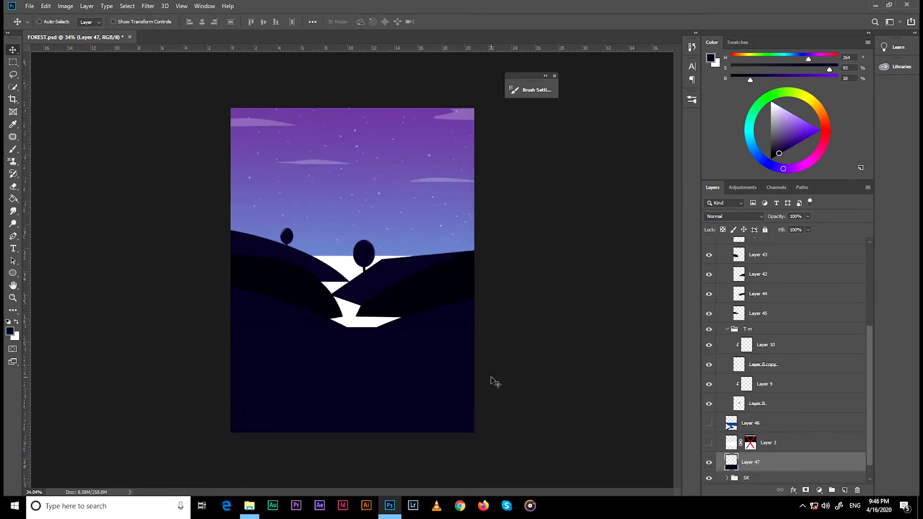
{"action": "scroll", "coordinate": [494, 382], "scroll_direction": "down", "scroll_amount": 2}
{"action": "key", "text": "ctrl+BackSpace"}
{"action": "key", "text": "alt+BackSpace"}
{"action": "scroll", "coordinate": [541, 376], "scroll_direction": "down", "scroll_amount": 2}
{"action": "scroll", "coordinate": [483, 364], "scroll_direction": "up", "scroll_amount": 3}
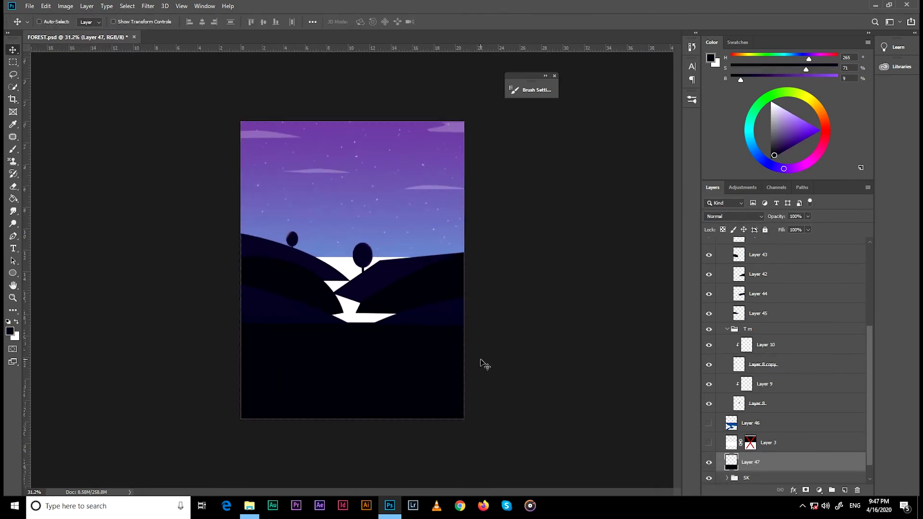
Show Layer 3 and add a Gradient Fill layer above it
{"action": "left_click", "coordinate": [712, 445]}
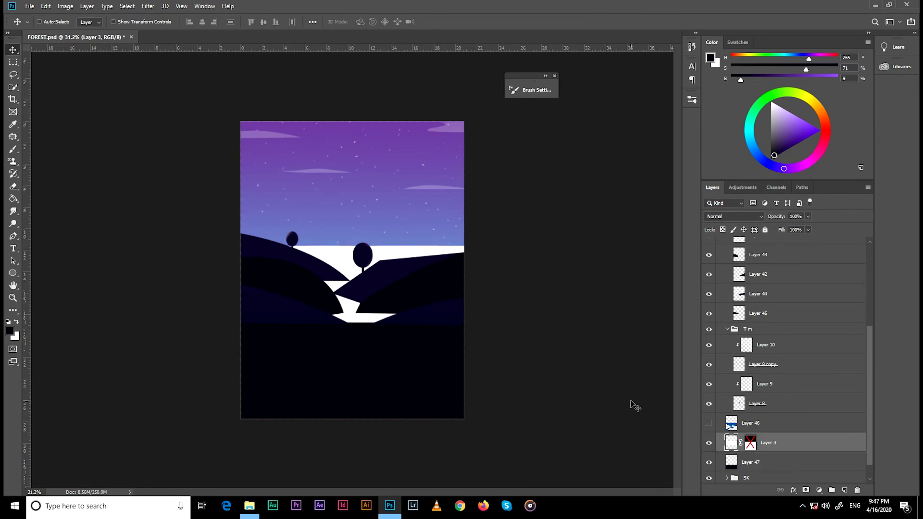
{"action": "left_click", "coordinate": [819, 490]}
{"action": "left_click", "coordinate": [836, 264]}
{"action": "left_click", "coordinate": [603, 186]}
{"action": "left_click", "coordinate": [848, 206]}
{"action": "left_click", "coordinate": [673, 187]}
Set the gradient stops to dark and lighter purple-blue and apply the fill
{"action": "double_click", "coordinate": [740, 443]}
{"action": "left_click", "coordinate": [603, 186]}
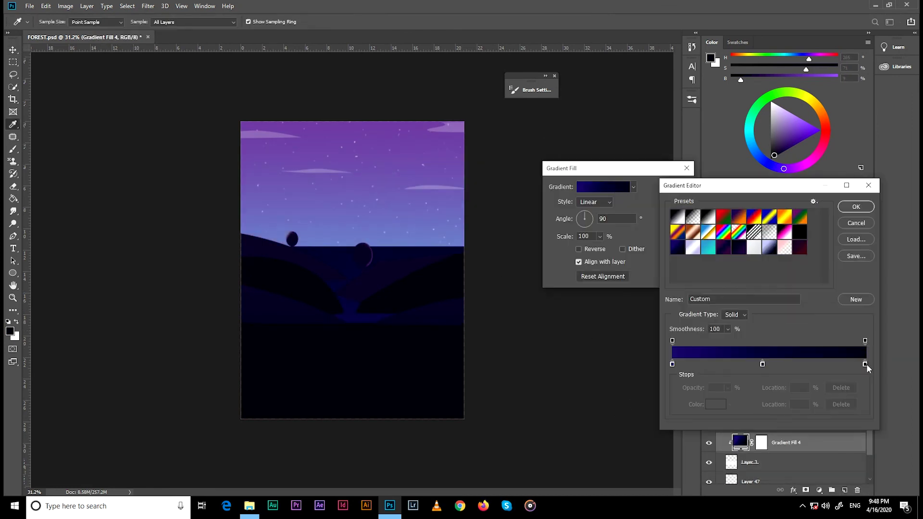
{"action": "double_click", "coordinate": [865, 364]}
{"action": "left_click", "coordinate": [883, 133]}
{"action": "left_click", "coordinate": [715, 404]}
{"action": "left_click", "coordinate": [883, 133]}
{"action": "left_click", "coordinate": [716, 404]}
{"action": "left_click", "coordinate": [883, 133]}
{"action": "left_click", "coordinate": [709, 405]}
{"action": "left_click", "coordinate": [883, 133]}
{"action": "left_click", "coordinate": [856, 207]}
Stroke a white horizon line on a new layer set to Overlay
{"action": "left_click", "coordinate": [673, 186]}
{"action": "scroll", "coordinate": [403, 248], "scroll_direction": "up", "scroll_amount": 2}
{"action": "key", "text": "p"}
{"action": "key", "text": "x"}
{"action": "left_click", "coordinate": [733, 216]}
{"action": "left_click", "coordinate": [721, 338]}
{"action": "key", "text": "v"}
{"action": "scroll", "coordinate": [332, 219], "scroll_direction": "down", "scroll_amount": 1}
Fill the horizon strip selection with bright blue and deselect
{"action": "key", "text": "p"}
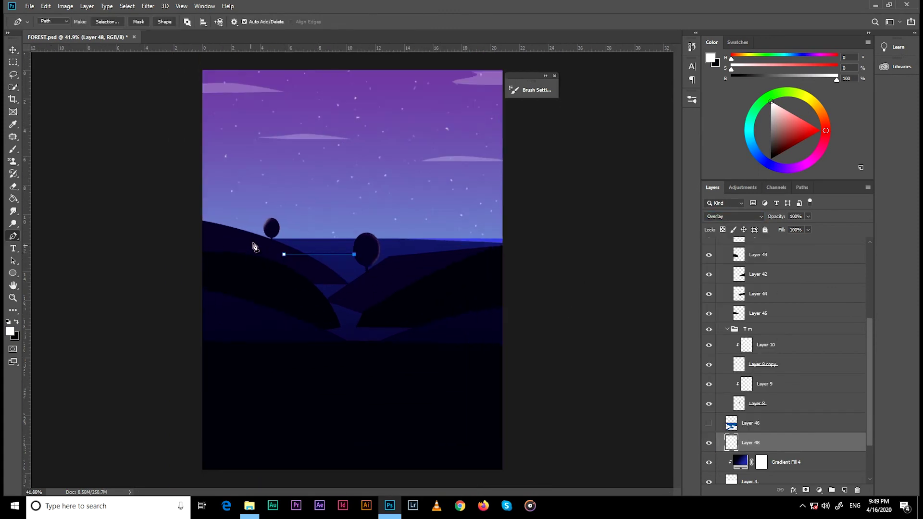
{"action": "key", "text": "g"}
{"action": "left_click", "coordinate": [332, 244]}
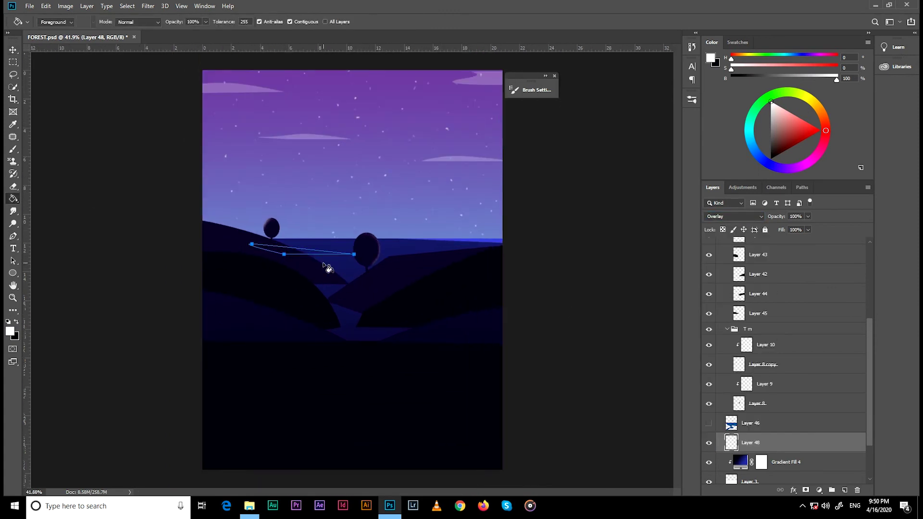
{"action": "key", "text": "p"}
{"action": "key", "text": "ctrl+d"}
{"action": "scroll", "coordinate": [336, 250], "scroll_direction": "down", "scroll_amount": 2}
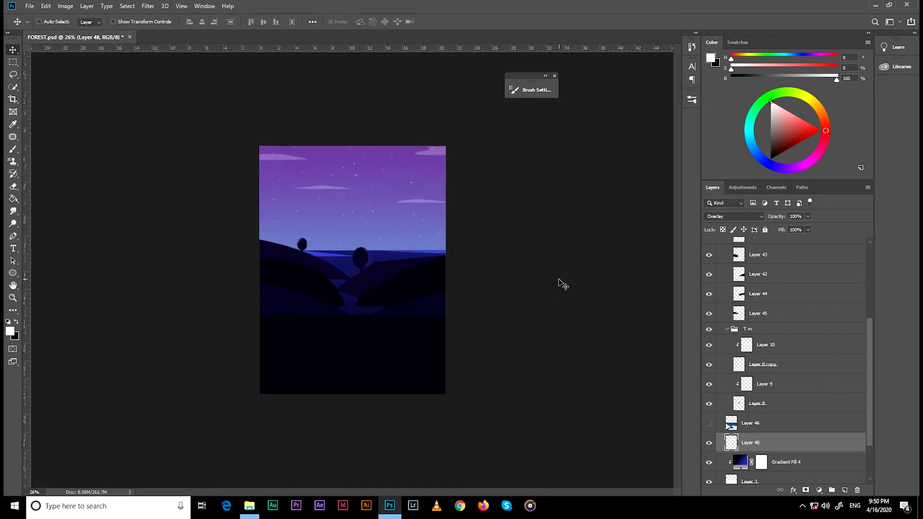
{"action": "scroll", "coordinate": [346, 259], "scroll_direction": "up", "scroll_amount": 3}
{"action": "left_click", "coordinate": [14, 198]}
Duplicate the blue glow to a new layer, shift it right, and try brushes and blend modes
{"action": "key", "text": "ctrl+j"}
{"action": "key", "text": "v"}
{"action": "left_click_drag", "start_coordinate": [385, 254], "coordinate": [443, 254]}
{"action": "scroll", "coordinate": [433, 250], "scroll_direction": "down", "scroll_amount": 1}
{"action": "scroll", "coordinate": [409, 289], "scroll_direction": "up", "scroll_amount": 2}
{"action": "key", "text": "b"}
{"action": "right_click", "coordinate": [370, 272]}
{"action": "key", "text": "Return"}
{"action": "left_click", "coordinate": [733, 216]}
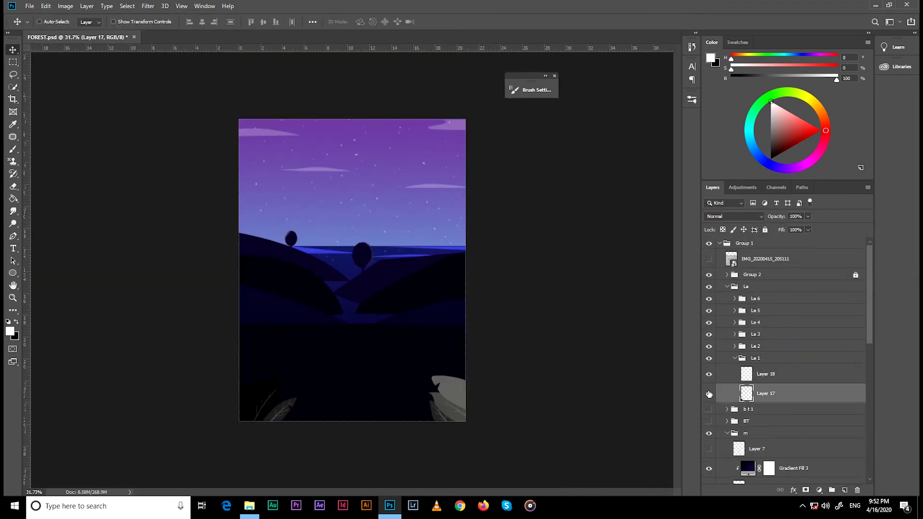
Show the foreground leaf layers and set the leaf highlight layer to Screen at 15% opacity
{"action": "left_click", "coordinate": [723, 378]}
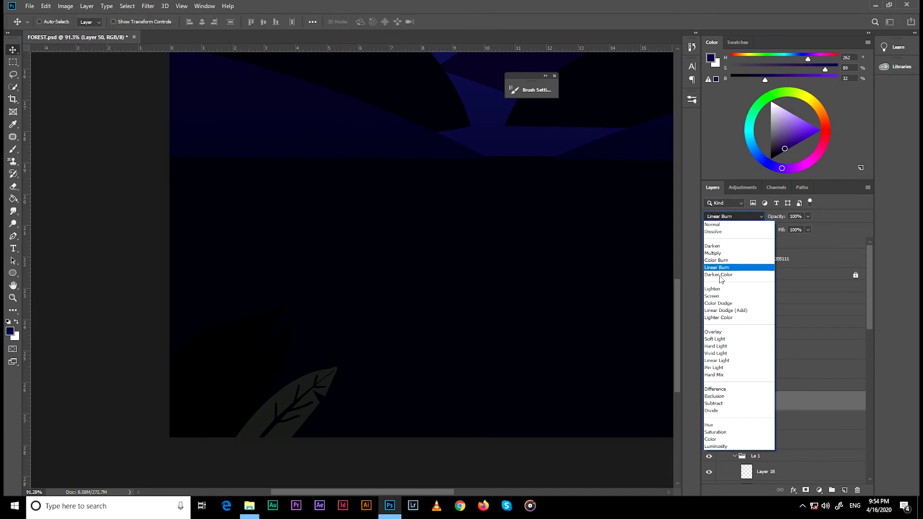
{"action": "left_click", "coordinate": [712, 296]}
{"action": "scroll", "coordinate": [704, 371], "scroll_direction": "down", "scroll_amount": 2}
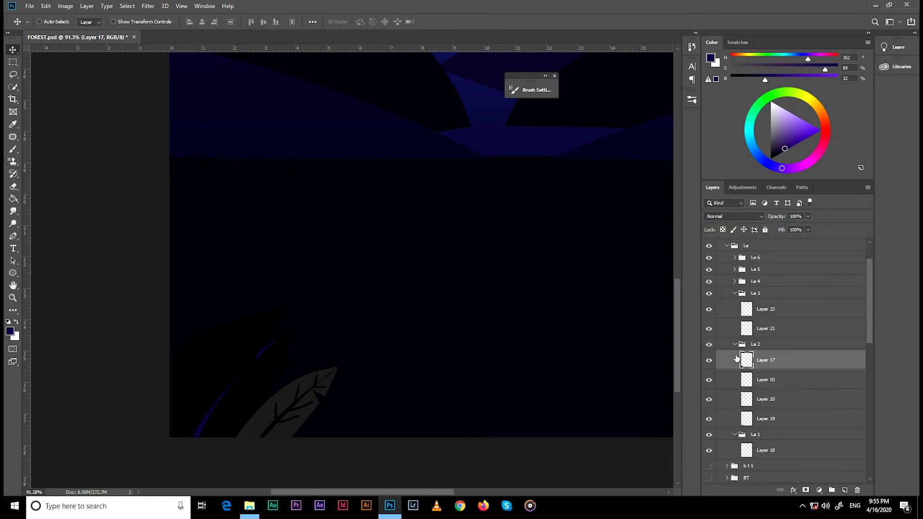
{"action": "left_click", "coordinate": [740, 450]}
{"action": "key", "text": "ctrl+z"}
{"action": "key", "text": "ctrl+z"}
{"action": "key", "text": "ctrl+z"}
{"action": "key", "text": "ctrl+z"}
{"action": "key", "text": "ctrl+z"}
{"action": "key", "text": "ctrl+z"}
{"action": "key", "text": "ctrl+z"}
{"action": "key", "text": "ctrl+z"}
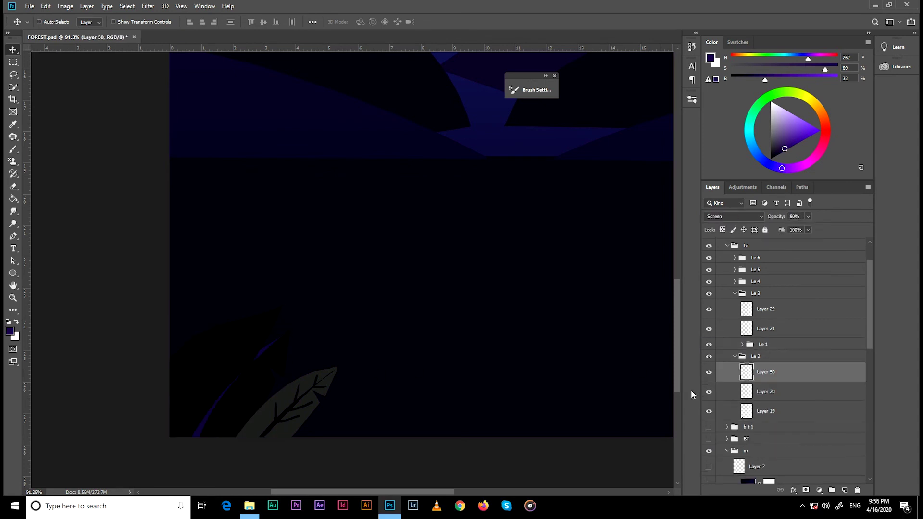
{"action": "scroll", "coordinate": [312, 354], "scroll_direction": "up", "scroll_amount": 3}
{"action": "left_click", "coordinate": [746, 371], "text": "ctrl"}
{"action": "left_click", "coordinate": [734, 216]}
{"action": "key", "text": "1"}
{"action": "key", "text": "5"}
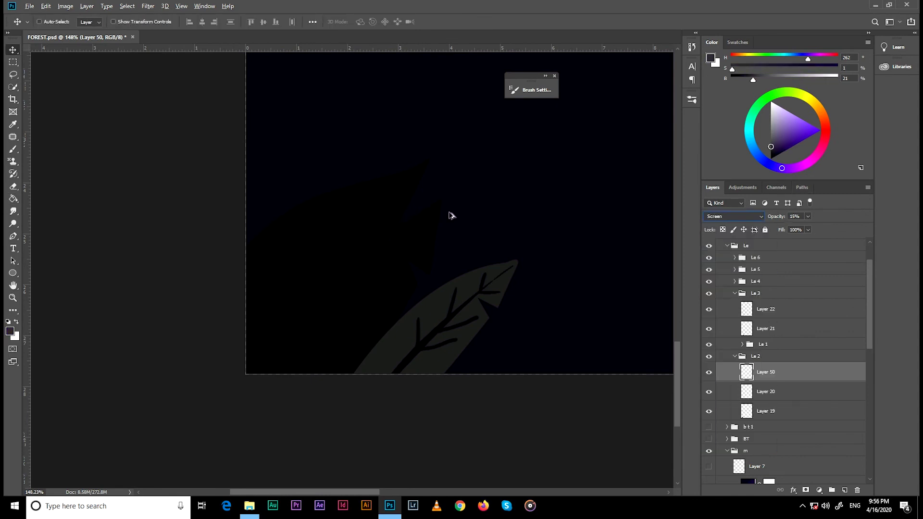
Fill the Layer 17 leaf with a sampled dark blue and reposition the Layer 21 leaf lower
{"action": "scroll", "coordinate": [398, 243], "scroll_direction": "down", "scroll_amount": 3}
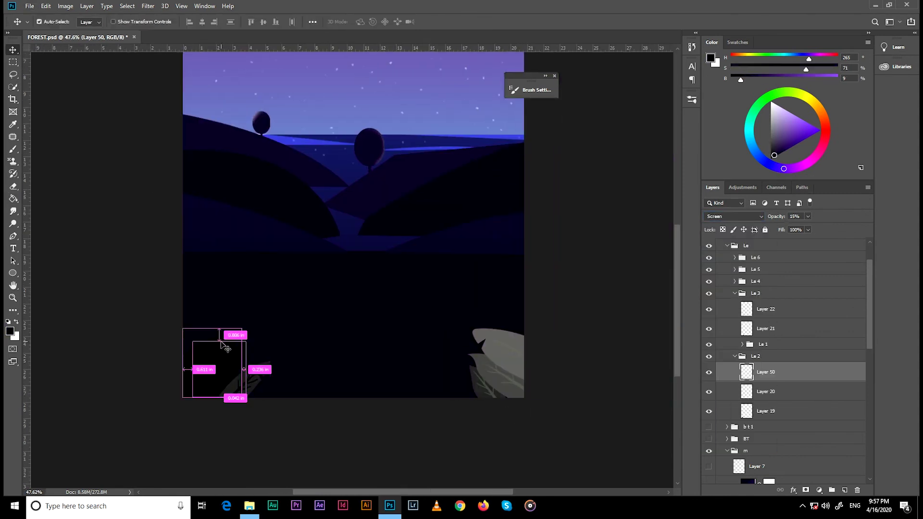
{"action": "left_click", "coordinate": [211, 365], "text": "ctrl"}
{"action": "key", "text": "i"}
{"action": "scroll", "coordinate": [221, 405], "scroll_direction": "up", "scroll_amount": 1}
{"action": "key", "text": "g"}
{"action": "left_click", "coordinate": [206, 350]}
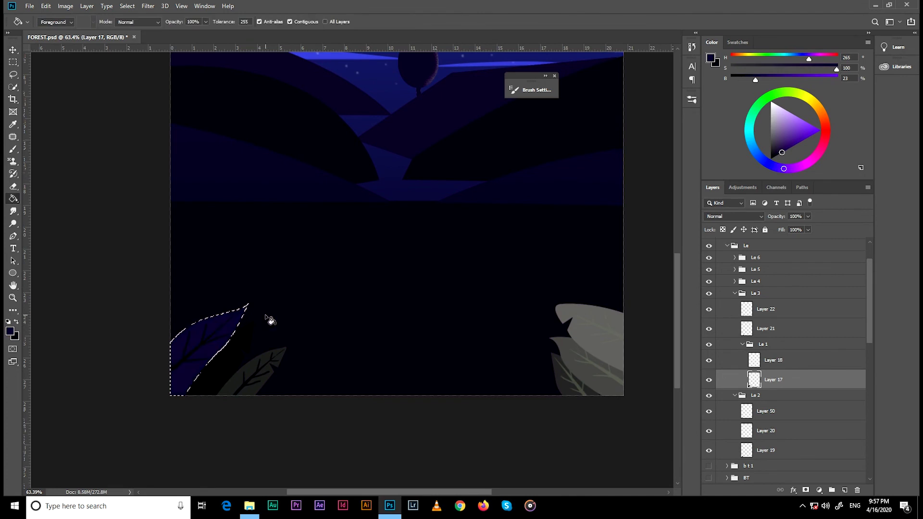
{"action": "key", "text": "v"}
{"action": "left_click", "coordinate": [206, 340]}
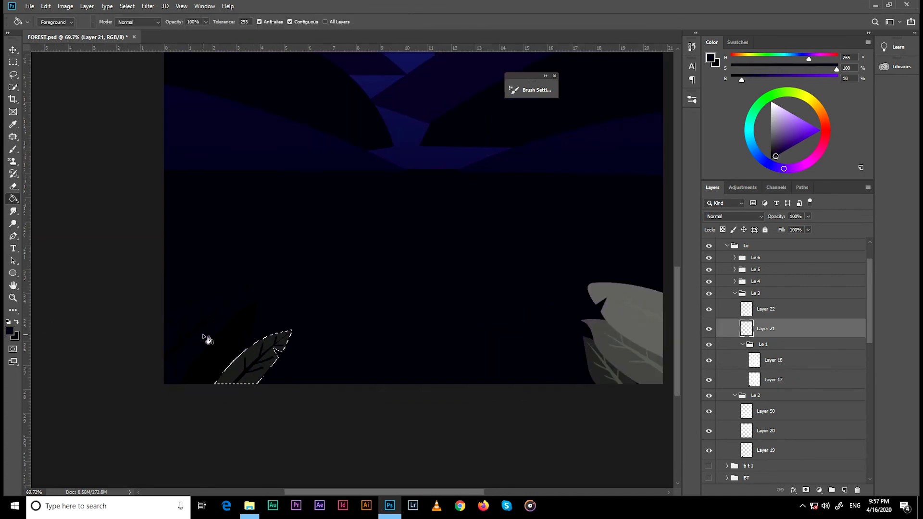
{"action": "left_click_drag", "start_coordinate": [582, 432], "coordinate": [439, 388]}
Fill the lower and right-hand leaf shapes with near-black, then deselect
{"action": "key", "text": "g"}
{"action": "key", "text": "d"}
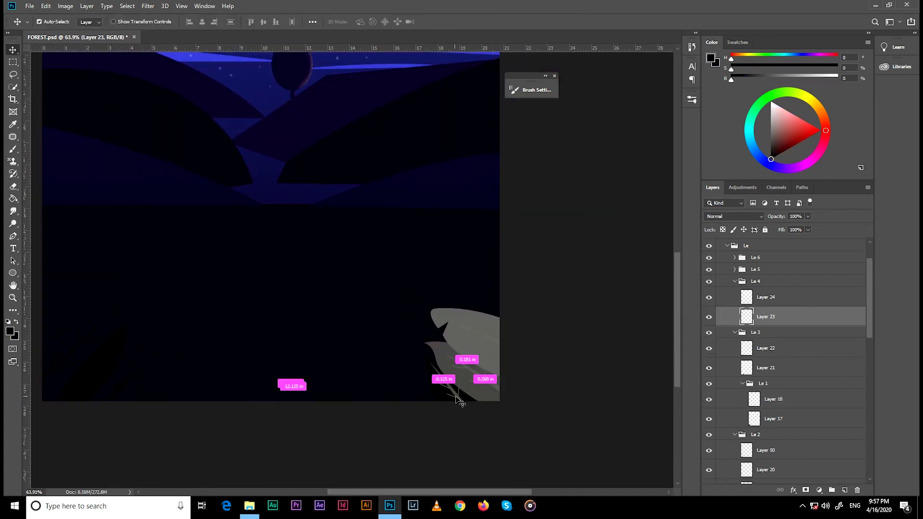
{"action": "left_click", "coordinate": [454, 389], "text": "ctrl"}
{"action": "left_click", "coordinate": [463, 403]}
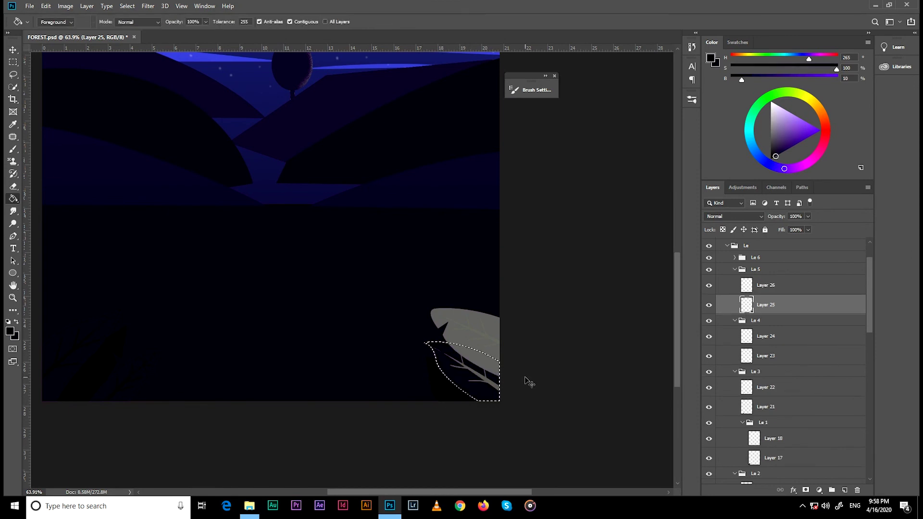
{"action": "key", "text": "alt+bracketright"}
{"action": "key", "text": "alt+bracketright"}
{"action": "left_click", "coordinate": [747, 305], "text": "ctrl"}
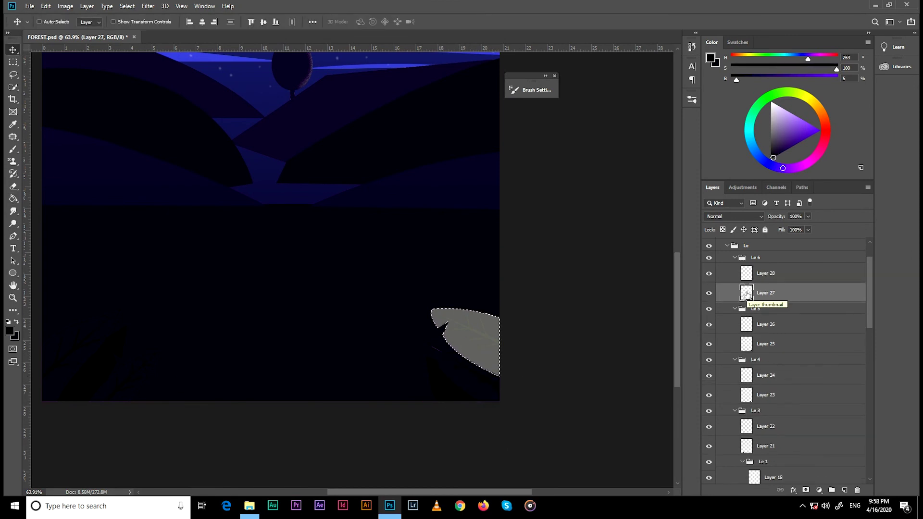
{"action": "left_click", "coordinate": [472, 354]}
{"action": "key", "text": "v"}
{"action": "left_click", "coordinate": [480, 336], "text": "ctrl"}
{"action": "scroll", "coordinate": [543, 414], "scroll_direction": "down", "scroll_amount": 5}
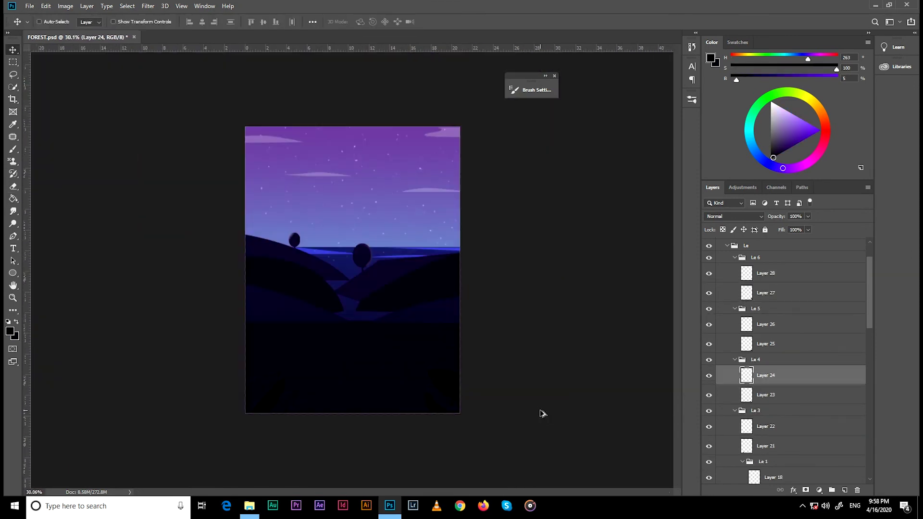
{"action": "scroll", "coordinate": [480, 288], "scroll_direction": "down", "scroll_amount": 2}
Fill the left tree shape on Layer 14 with a darker, near-black colour
{"action": "left_click", "coordinate": [707, 382]}
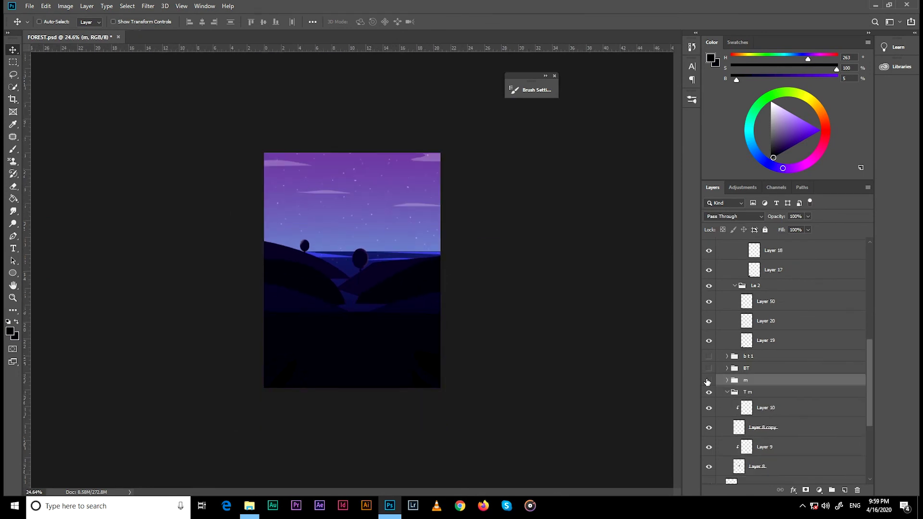
{"action": "left_click", "coordinate": [727, 368]}
{"action": "left_click", "coordinate": [747, 439], "text": "ctrl"}
{"action": "scroll", "coordinate": [433, 288], "scroll_direction": "up", "scroll_amount": 2}
{"action": "key", "text": "g"}
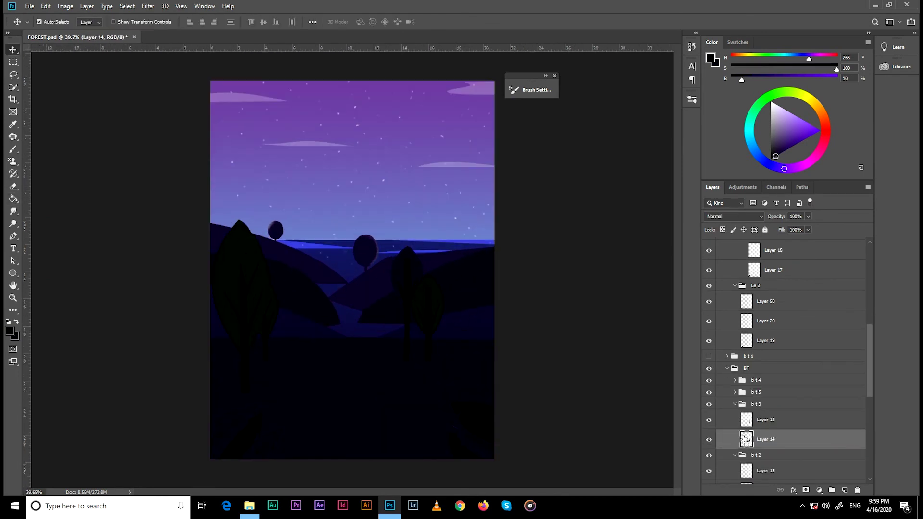
{"action": "scroll", "coordinate": [429, 294], "scroll_direction": "down", "scroll_amount": 1}
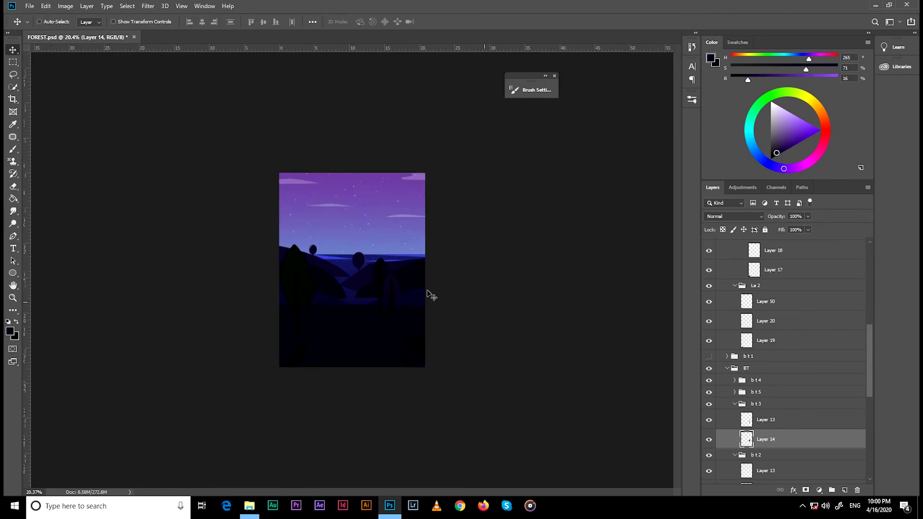
{"action": "left_click", "coordinate": [240, 288], "text": "ctrl"}
{"action": "left_click", "coordinate": [260, 231]}
{"action": "left_click", "coordinate": [254, 312], "text": "ctrl"}
{"action": "left_click", "coordinate": [240, 258], "text": "alt"}
{"action": "key", "text": "v"}
Duplicate Layer 13 in the bt 2 group and set the copy to Overlay at 20% opacity
{"action": "scroll", "coordinate": [447, 299], "scroll_direction": "down", "scroll_amount": 3}
{"action": "scroll", "coordinate": [769, 384], "scroll_direction": "down", "scroll_amount": 2}
{"action": "left_click", "coordinate": [736, 438]}
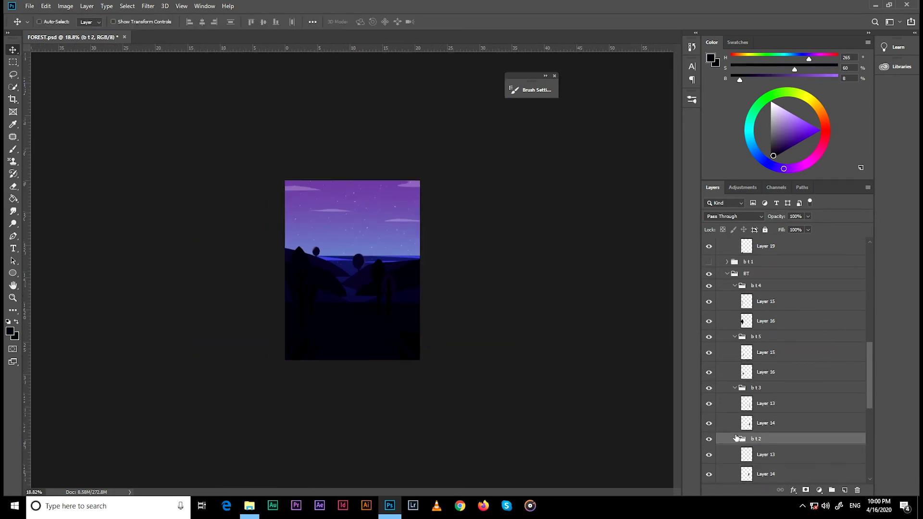
{"action": "scroll", "coordinate": [525, 310], "scroll_direction": "up", "scroll_amount": 2}
{"action": "scroll", "coordinate": [496, 313], "scroll_direction": "up", "scroll_amount": 2}
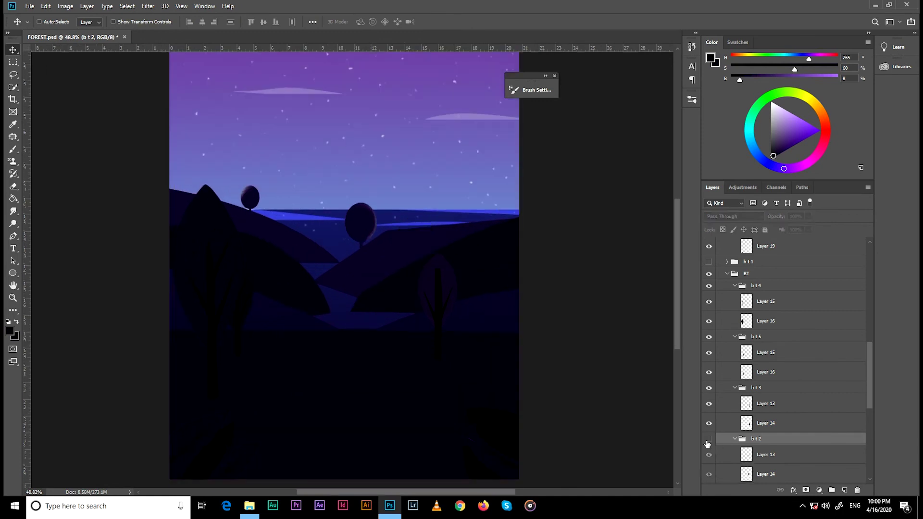
{"action": "scroll", "coordinate": [769, 384], "scroll_direction": "down", "scroll_amount": 1}
{"action": "left_click", "coordinate": [748, 435]}
{"action": "right_click", "coordinate": [748, 435]}
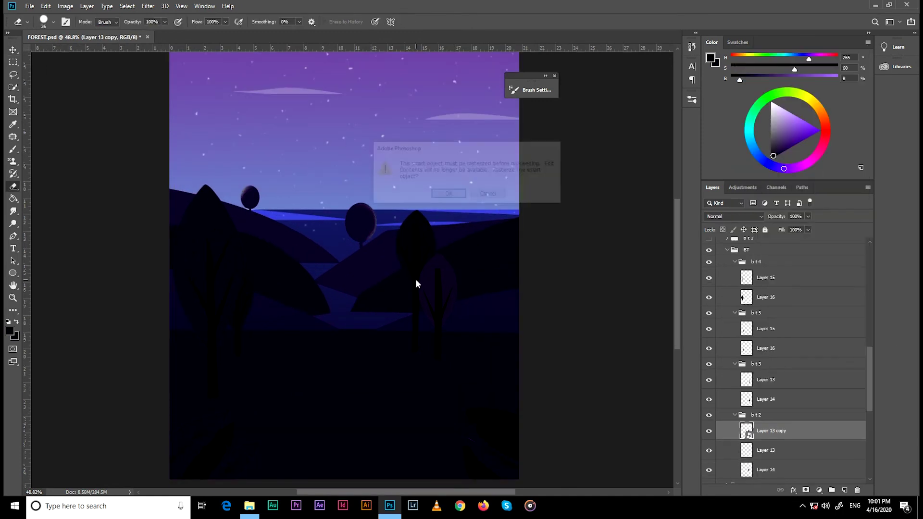
{"action": "left_click", "coordinate": [724, 217]}
{"action": "left_click", "coordinate": [713, 332]}
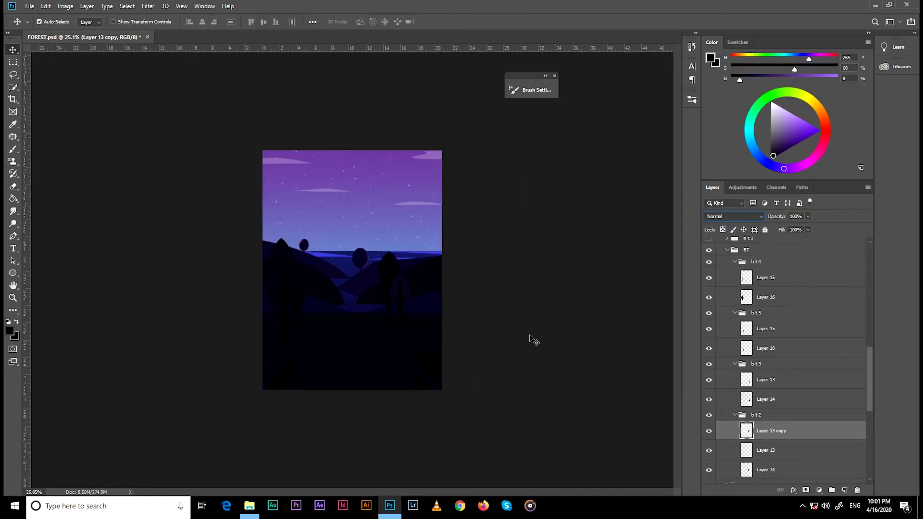
{"action": "key", "text": "2"}
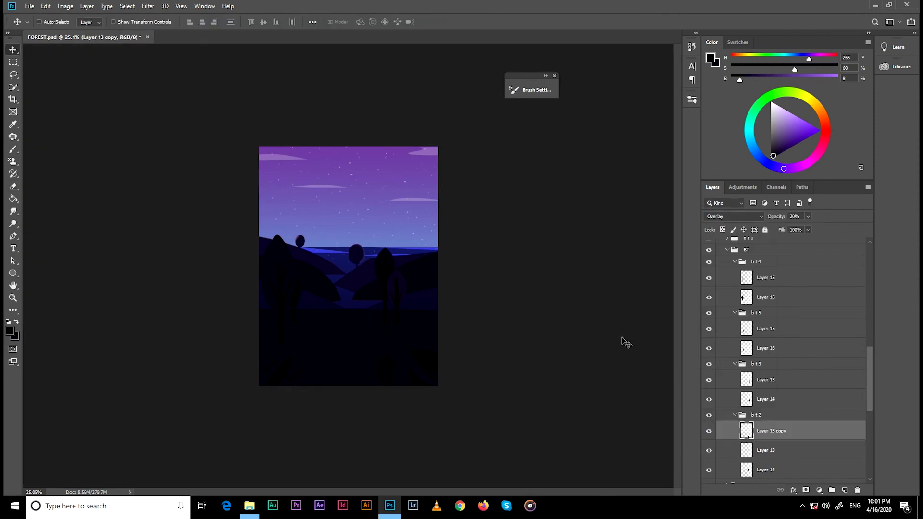
Mask the overlay copy with a gradient so it fades out toward the top
{"action": "left_click", "coordinate": [806, 489]}
{"action": "key", "text": "g"}
{"action": "key", "text": "d"}
{"action": "left_click_drag", "start_coordinate": [386, 383], "coordinate": [386, 390]}
{"action": "key", "text": "v"}
{"action": "key", "text": "ctrl+plus"}
{"action": "key", "text": "g"}
{"action": "left_click_drag", "start_coordinate": [397, 420], "coordinate": [398, 353]}
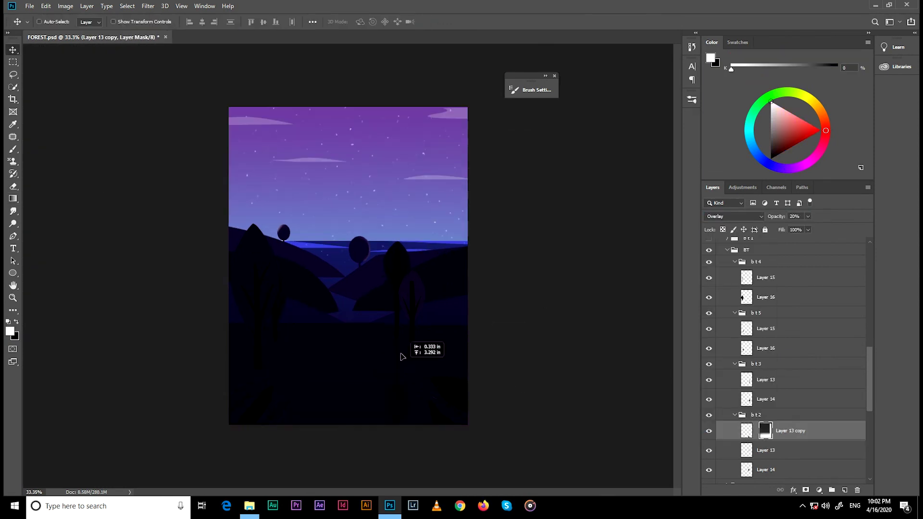
Copy the overlay highlight into the bt 3 group, apply its mask, and fit it over that tree
{"action": "left_click_drag", "start_coordinate": [765, 431], "coordinate": [857, 489]}
{"action": "left_click", "coordinate": [410, 188]}
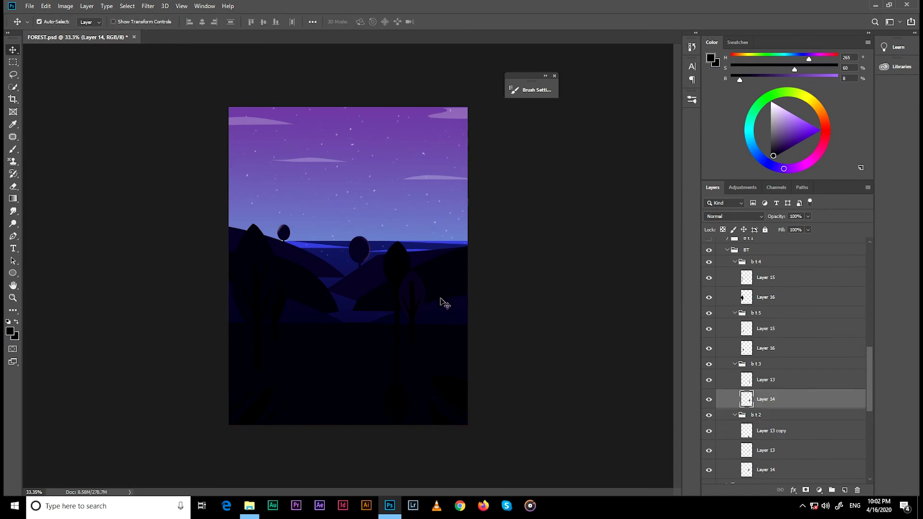
{"action": "left_click_drag", "start_coordinate": [779, 430], "coordinate": [779, 389]}
{"action": "right_click", "coordinate": [799, 380]}
{"action": "key", "text": "Escape"}
{"action": "key", "text": "ctrl+t"}
{"action": "key", "text": "Return"}
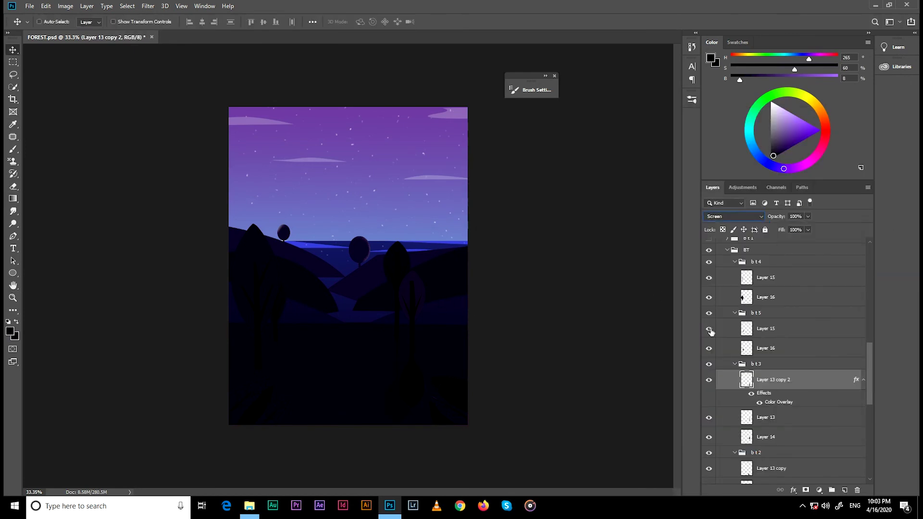
Duplicate Layer 15 in the b t 4 group, shift it slightly, and add a Color Overlay
{"action": "left_click", "coordinate": [765, 278]}
{"action": "right_click", "coordinate": [788, 277]}
{"action": "left_click", "coordinate": [793, 193]}
{"action": "key", "text": "Return"}
{"action": "key", "text": "ctrl+t"}
{"action": "key", "text": "ctrl+minus"}
{"action": "left_click_drag", "start_coordinate": [315, 428], "coordinate": [260, 426]}
{"action": "key", "text": "ctrl+plus"}
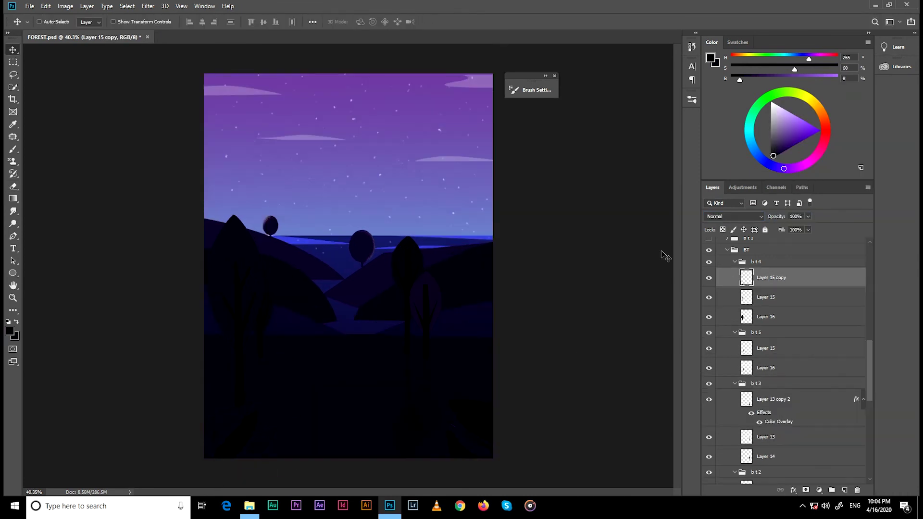
{"action": "double_click", "coordinate": [813, 278]}
{"action": "left_click", "coordinate": [820, 237]}
Copy the layer into the b t 5 group, erase the excess, and set Layer 15 copy 2 to 27% opacity
{"action": "left_click_drag", "start_coordinate": [769, 277], "coordinate": [769, 367]}
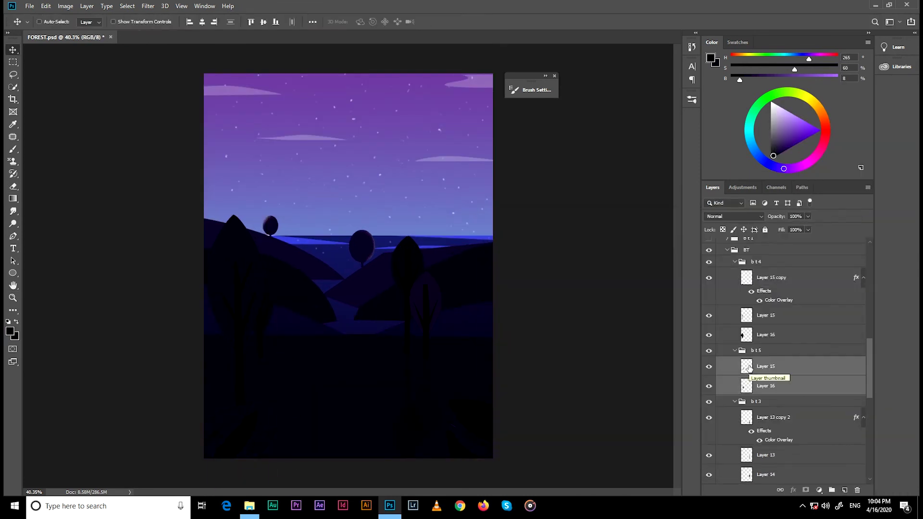
{"action": "key", "text": "ctrl+t"}
{"action": "key", "text": "Return"}
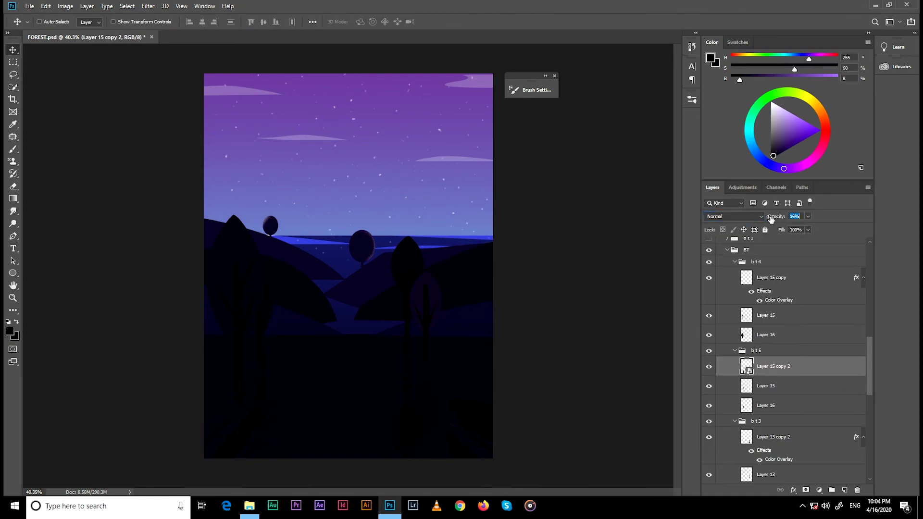
{"action": "key", "text": "e"}
{"action": "left_click", "coordinate": [413, 437], "text": "ctrl"}
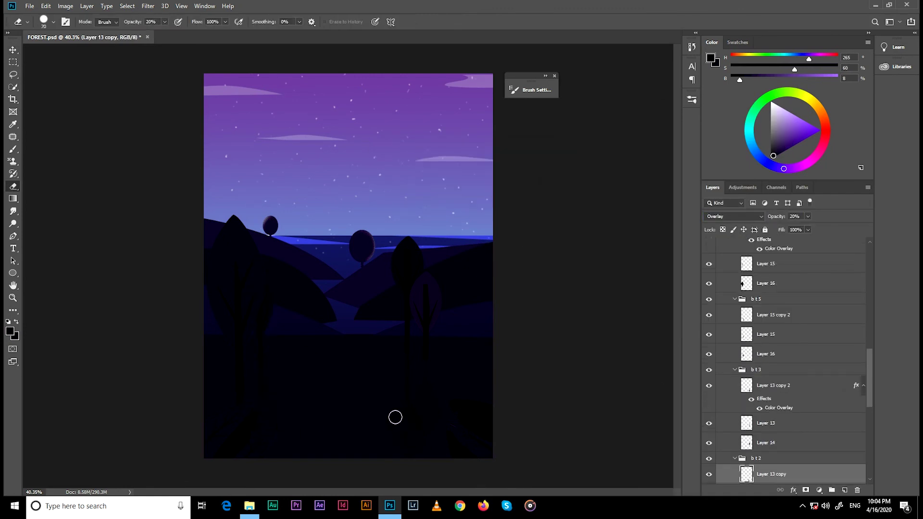
{"action": "left_click", "coordinate": [413, 413], "text": "ctrl"}
{"action": "left_click", "coordinate": [414, 447], "text": "ctrl"}
{"action": "left_click", "coordinate": [258, 400], "text": "ctrl"}
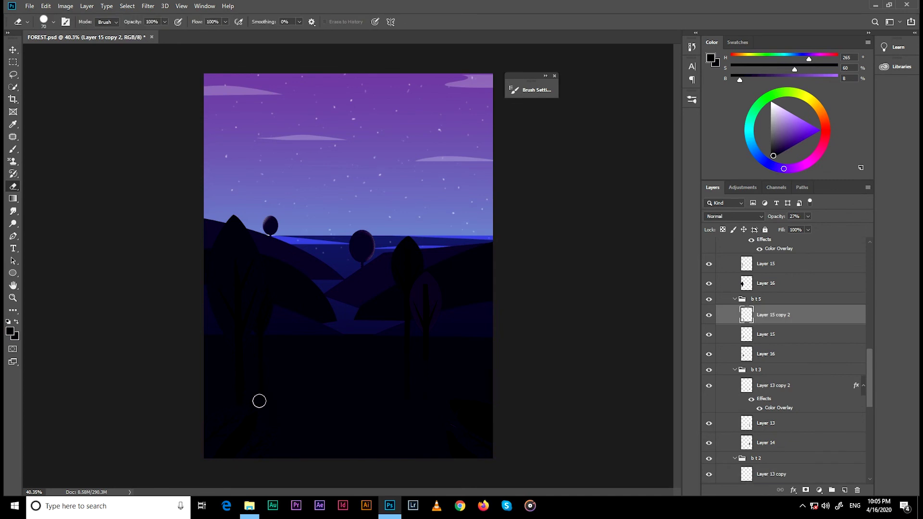
{"action": "key", "text": "ctrl+minus"}
{"action": "key", "text": "ctrl+minus"}
{"action": "key", "text": "ctrl+minus"}
{"action": "key", "text": "ctrl+plus"}
Add a new Layer 51 clipped to Layer 16 inside the b t 5 group
{"action": "left_click", "coordinate": [424, 306], "text": "ctrl"}
{"action": "key", "text": "ctrl+plus"}
{"action": "left_click", "coordinate": [727, 289]}
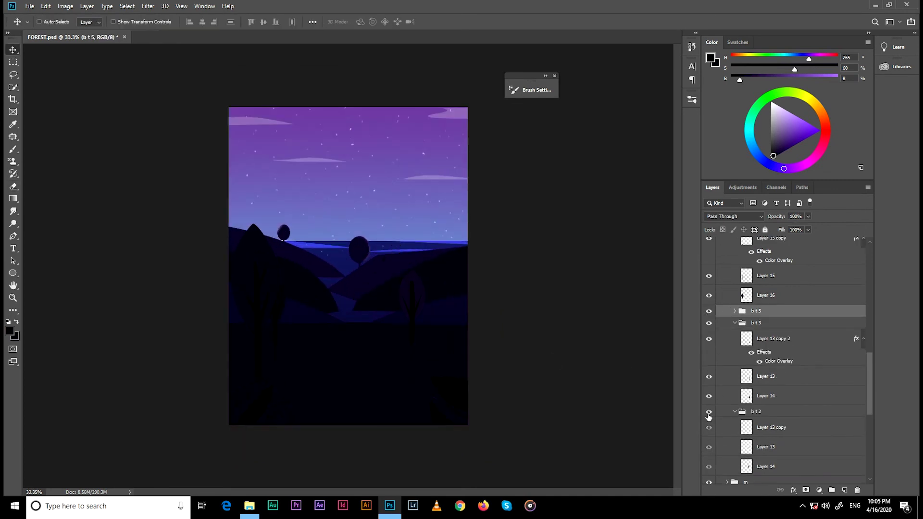
{"action": "left_click", "coordinate": [455, 378], "text": "ctrl"}
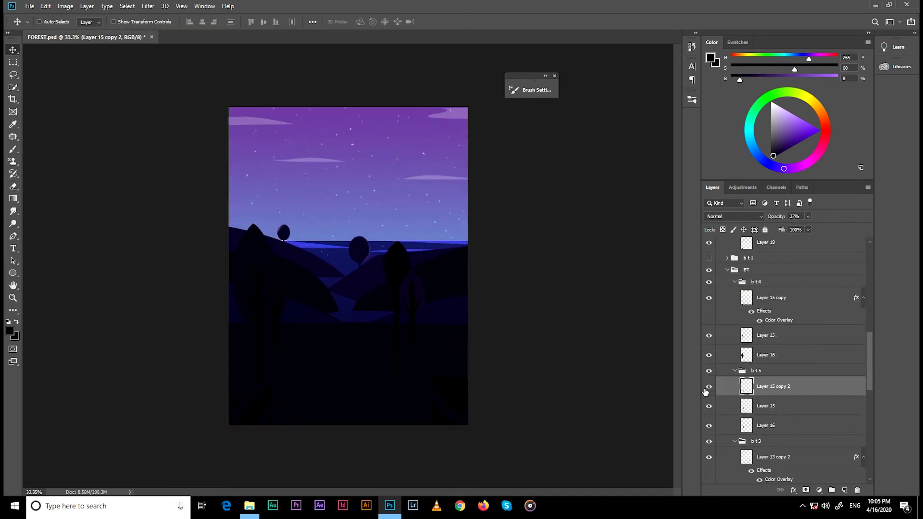
{"action": "key", "text": "b"}
{"action": "scroll", "coordinate": [431, 334], "scroll_direction": "up", "scroll_amount": 3}
{"action": "key", "text": "ctrl+shift+alt+n"}
{"action": "key", "text": "ctrl+alt+g"}
Choose a spatter brush, set Layer 51 to Hard Light, and add another clipped layer
{"action": "right_click", "coordinate": [260, 333]}
{"action": "double_click", "coordinate": [285, 404]}
{"action": "left_click", "coordinate": [725, 217]}
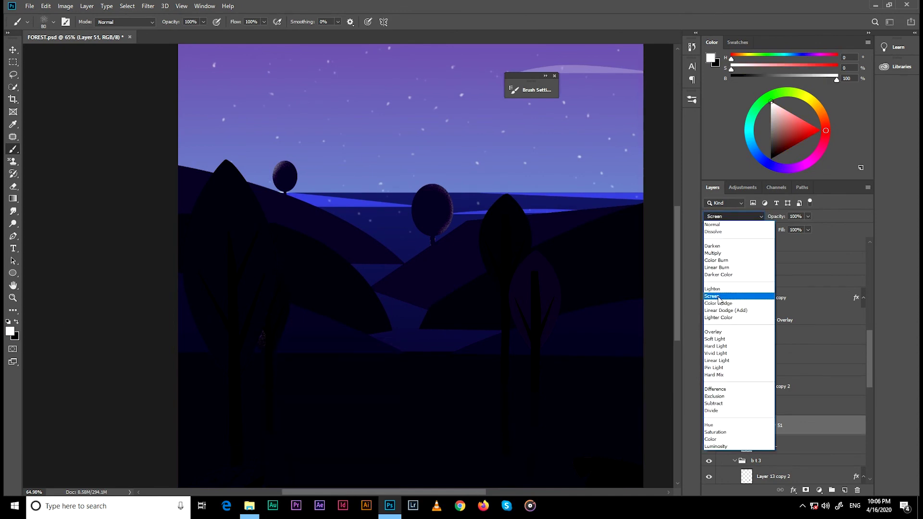
{"action": "left_click", "coordinate": [716, 346]}
{"action": "key", "text": "ctrl+shift+alt+n"}
{"action": "key", "text": "ctrl+alt+g"}
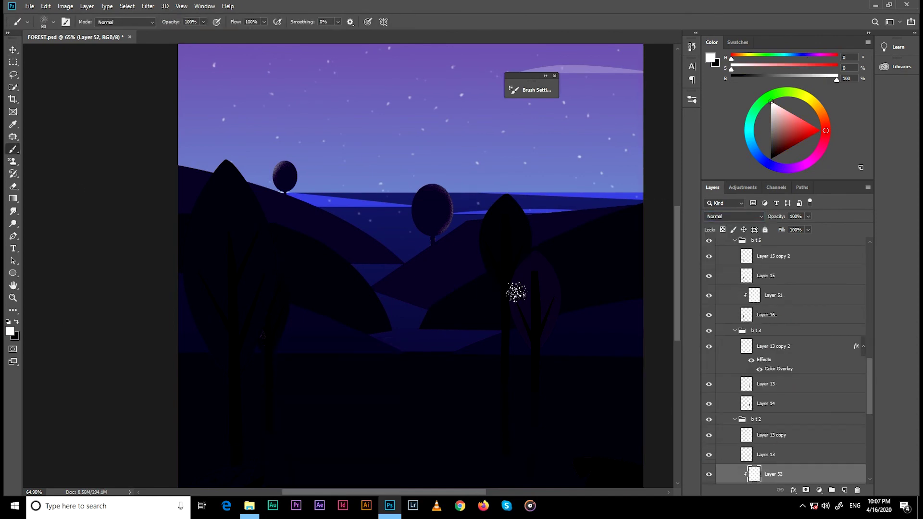
{"action": "left_click", "coordinate": [521, 264], "text": "ctrl"}
{"action": "key", "text": "v"}
Select the Layer 12 tree shape in the b t 1 group and copy it onto a new layer
{"action": "scroll", "coordinate": [420, 266], "scroll_direction": "down", "scroll_amount": 3}
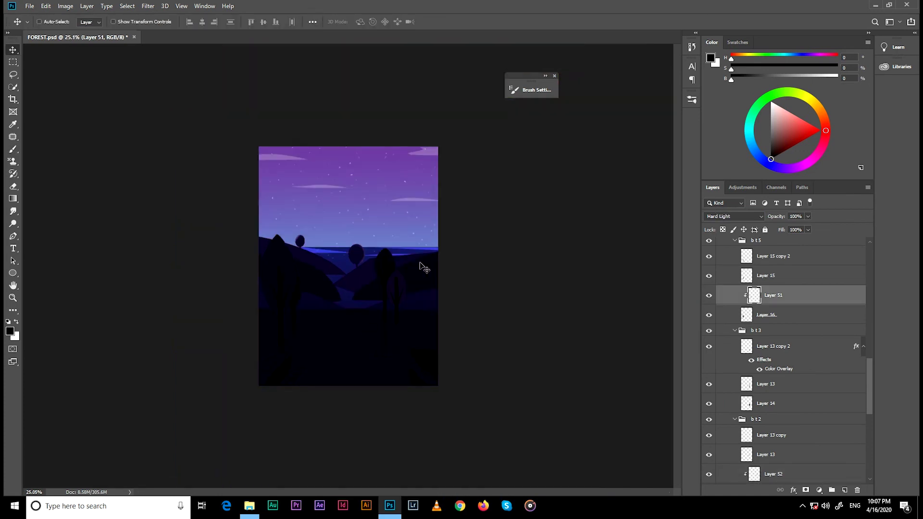
{"action": "scroll", "coordinate": [788, 336], "scroll_direction": "up", "scroll_amount": 5}
{"action": "left_click", "coordinate": [769, 354]}
{"action": "left_click", "coordinate": [739, 353], "text": "ctrl"}
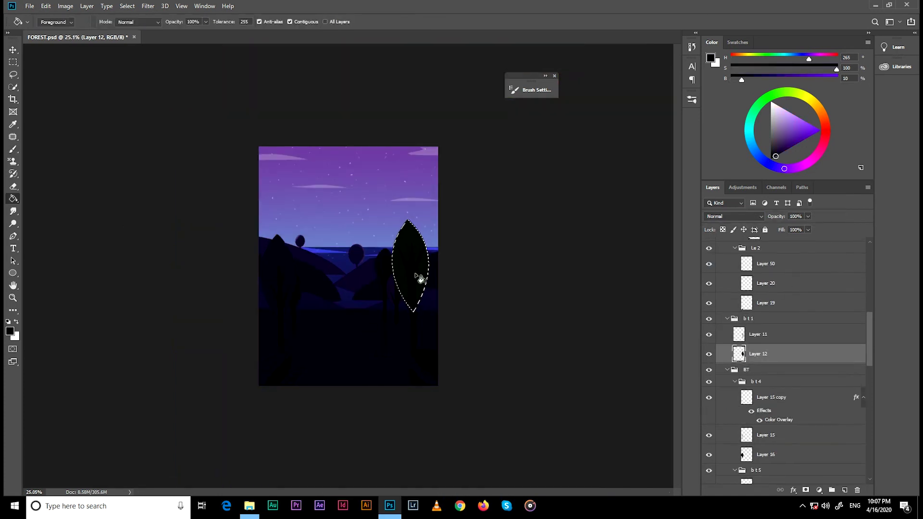
{"action": "key", "text": "ctrl+shift+alt+n"}
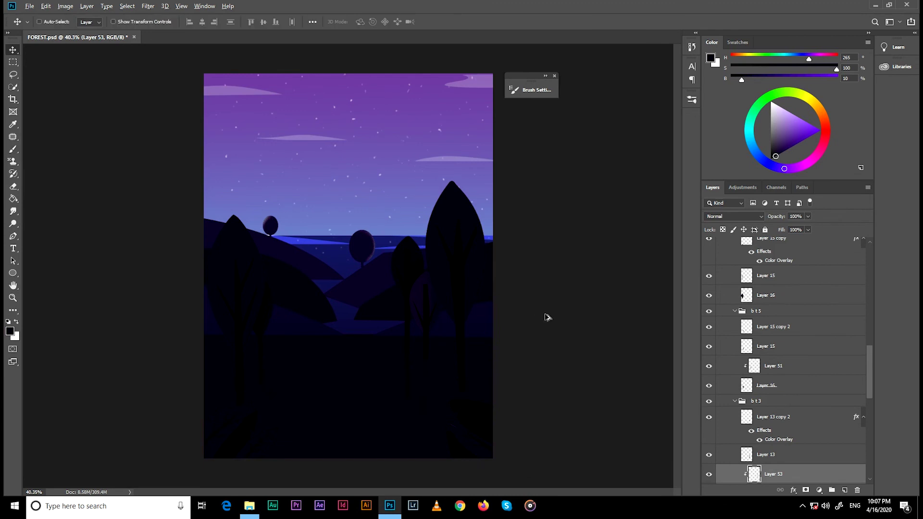
Show the river on Layer 46 and move the gradient fill and Layer 48 above it
{"action": "scroll", "coordinate": [546, 315], "scroll_direction": "down", "scroll_amount": 2}
{"action": "scroll", "coordinate": [736, 354], "scroll_direction": "up", "scroll_amount": 3}
{"action": "scroll", "coordinate": [735, 355], "scroll_direction": "up", "scroll_amount": 3}
{"action": "left_click", "coordinate": [727, 287]}
{"action": "left_click", "coordinate": [709, 350]}
{"action": "scroll", "coordinate": [339, 360], "scroll_direction": "up", "scroll_amount": 2}
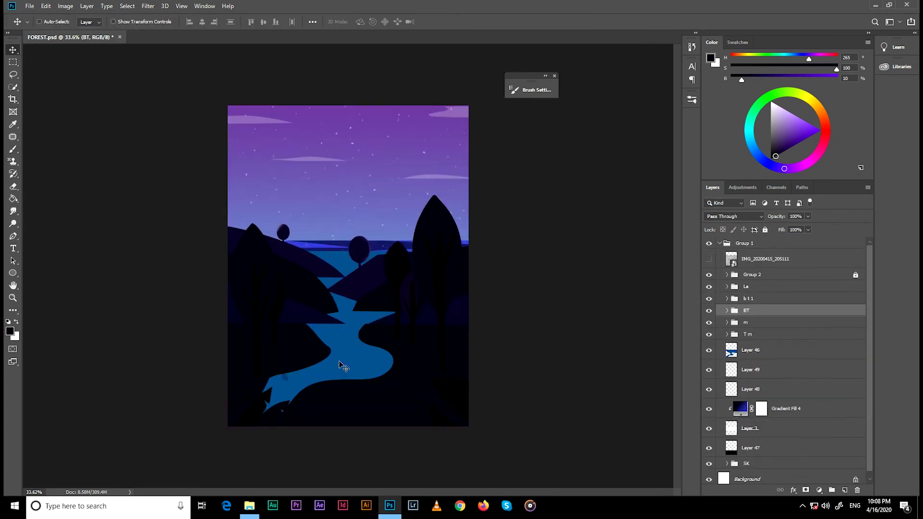
{"action": "left_click", "coordinate": [339, 361], "text": "ctrl"}
{"action": "left_click_drag", "start_coordinate": [740, 414], "coordinate": [740, 342]}
{"action": "left_click", "coordinate": [749, 409]}
{"action": "left_click_drag", "start_coordinate": [750, 408], "coordinate": [749, 342]}
{"action": "scroll", "coordinate": [556, 342], "scroll_direction": "down", "scroll_amount": 2}
{"action": "key", "text": "Return"}
In the m group, hide Layer 45, select Layer 41 and add a river-highlight layer
{"action": "left_click", "coordinate": [434, 305], "text": "ctrl"}
{"action": "scroll", "coordinate": [435, 305], "scroll_direction": "up", "scroll_amount": 2}
{"action": "left_click", "coordinate": [709, 455]}
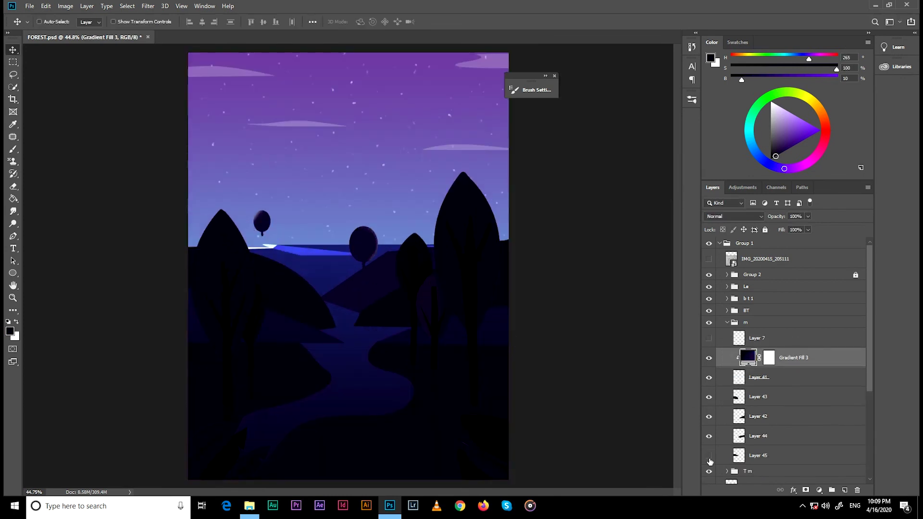
{"action": "left_click", "coordinate": [718, 378]}
{"action": "scroll", "coordinate": [542, 363], "scroll_direction": "up", "scroll_amount": 2}
{"action": "scroll", "coordinate": [480, 302], "scroll_direction": "up", "scroll_amount": 1}
{"action": "key", "text": "g"}
{"action": "scroll", "coordinate": [479, 302], "scroll_direction": "down", "scroll_amount": 3}
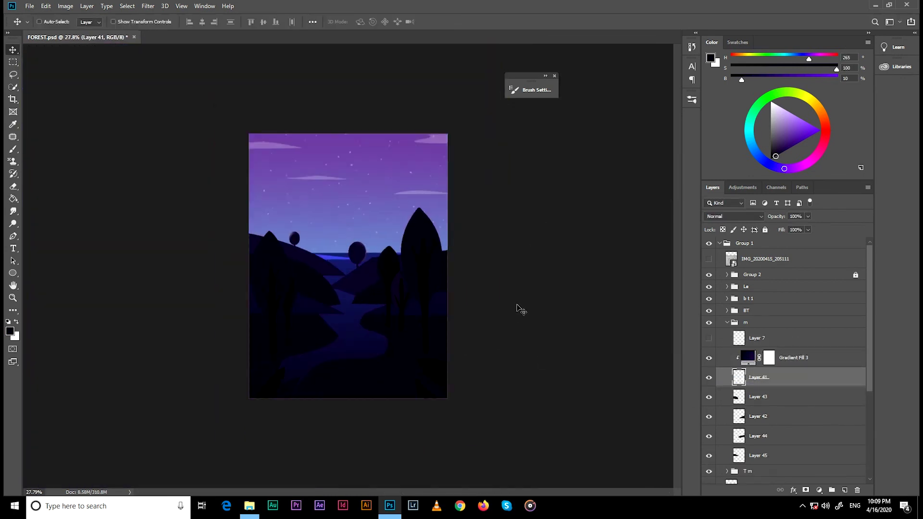
{"action": "key", "text": "ctrl+shift+alt+n"}
{"action": "scroll", "coordinate": [346, 391], "scroll_direction": "up", "scroll_amount": 1}
{"action": "scroll", "coordinate": [342, 371], "scroll_direction": "up", "scroll_amount": 1}
Trace a ripple path on the river, fill it white, and blend that layer as Overlay
{"action": "key", "text": "p"}
{"action": "left_click", "coordinate": [331, 352]}
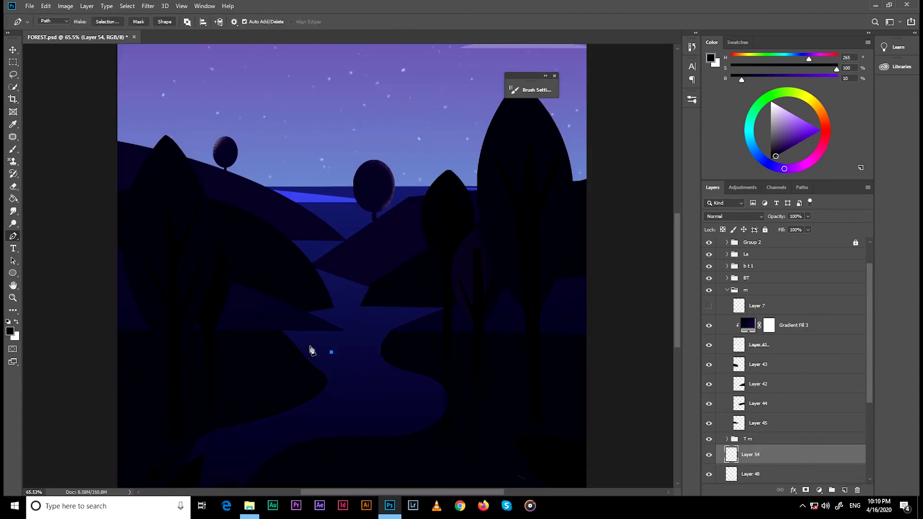
{"action": "key", "text": "ctrl+Return"}
{"action": "key", "text": "x"}
{"action": "key", "text": "alt+BackSpace"}
{"action": "left_click", "coordinate": [734, 216]}
{"action": "key", "text": "v"}
{"action": "scroll", "coordinate": [675, 446], "scroll_direction": "down", "scroll_amount": 3}
{"action": "left_click", "coordinate": [734, 217]}
{"action": "scroll", "coordinate": [346, 382], "scroll_direction": "up", "scroll_amount": 3}
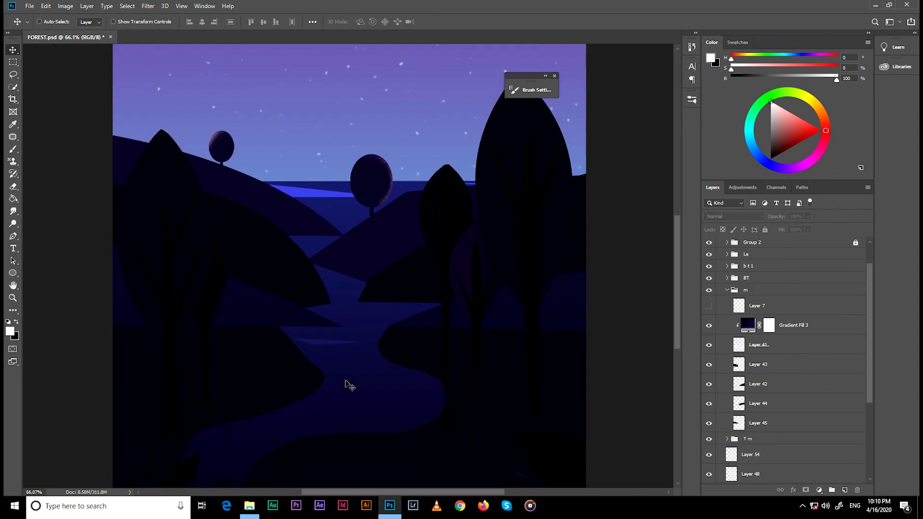
Draw and reshape further curved ripple paths across the river
{"action": "key", "text": "p"}
{"action": "left_click_drag", "start_coordinate": [402, 385], "coordinate": [343, 388]}
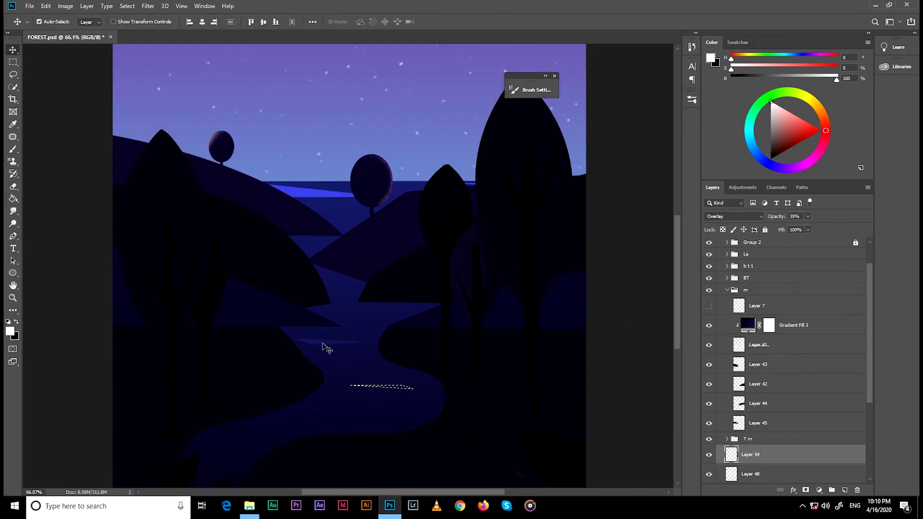
{"action": "key", "text": "v"}
{"action": "scroll", "coordinate": [466, 401], "scroll_direction": "down", "scroll_amount": 3}
{"action": "scroll", "coordinate": [466, 401], "scroll_direction": "up", "scroll_amount": 3}
{"action": "key", "text": "p"}
{"action": "left_click_drag", "start_coordinate": [368, 367], "coordinate": [335, 367]}
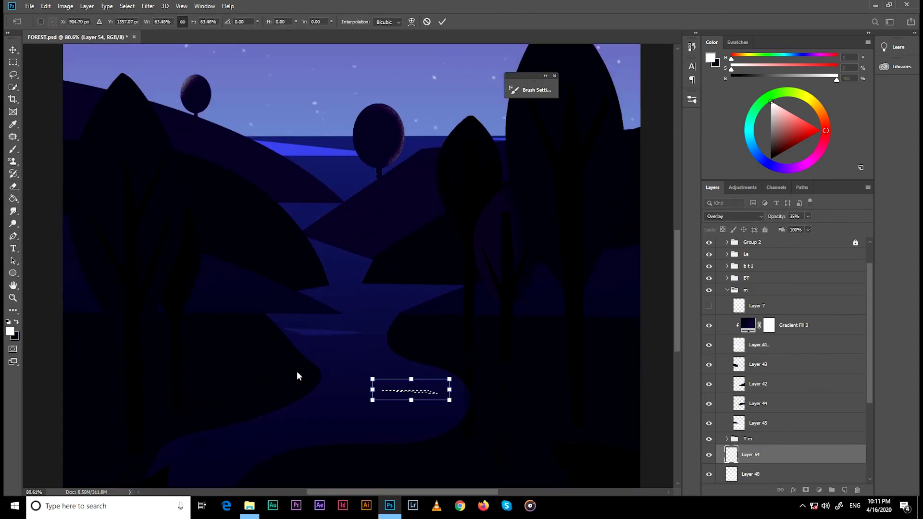
{"action": "left_click", "coordinate": [312, 422]}
{"action": "key", "text": "v"}
{"action": "scroll", "coordinate": [297, 419], "scroll_direction": "down", "scroll_amount": 3}
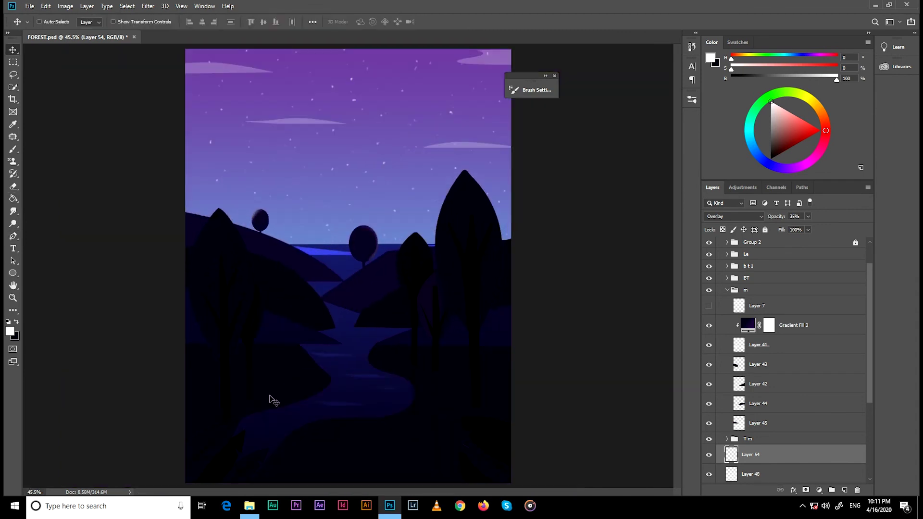
{"action": "scroll", "coordinate": [237, 391], "scroll_direction": "up", "scroll_amount": 3}
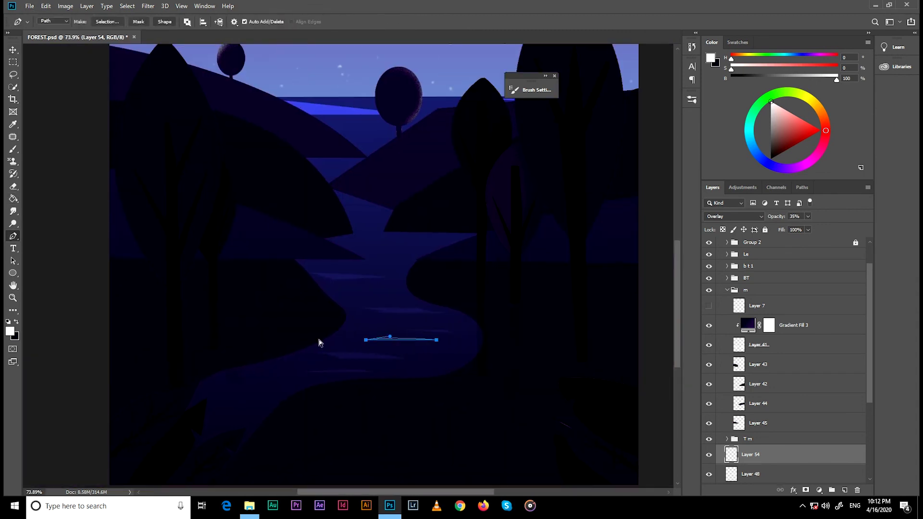
{"action": "scroll", "coordinate": [356, 343], "scroll_direction": "down", "scroll_amount": 5}
{"action": "scroll", "coordinate": [356, 343], "scroll_direction": "up", "scroll_amount": 5}
Add a new empty layer above Layer 47 for the river-bank ground
{"action": "key", "text": "p"}
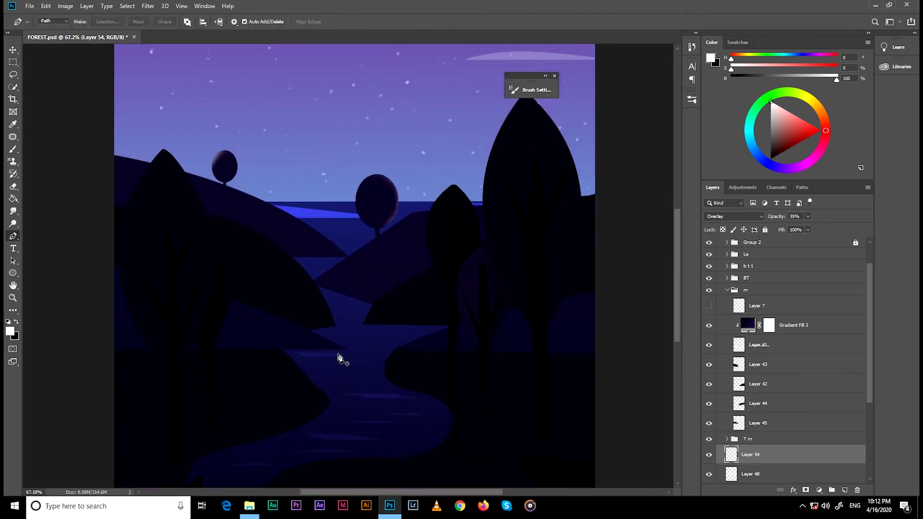
{"action": "scroll", "coordinate": [340, 358], "scroll_direction": "down", "scroll_amount": 2}
{"action": "scroll", "coordinate": [350, 354], "scroll_direction": "down", "scroll_amount": 3}
{"action": "key", "text": "v"}
{"action": "scroll", "coordinate": [423, 392], "scroll_direction": "up", "scroll_amount": 2}
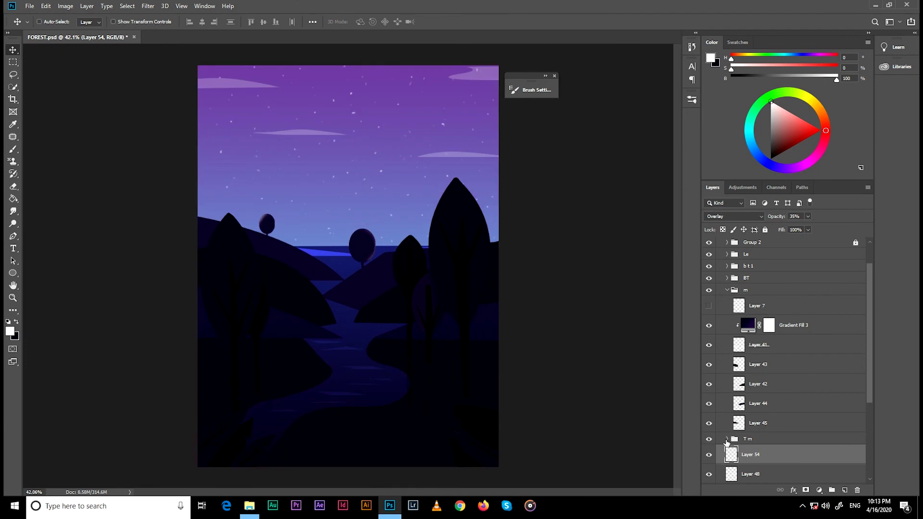
{"action": "scroll", "coordinate": [769, 384], "scroll_direction": "down", "scroll_amount": 5}
{"action": "left_click", "coordinate": [716, 439]}
{"action": "key", "text": "ctrl+shift+alt+n"}
{"action": "key", "text": "p"}
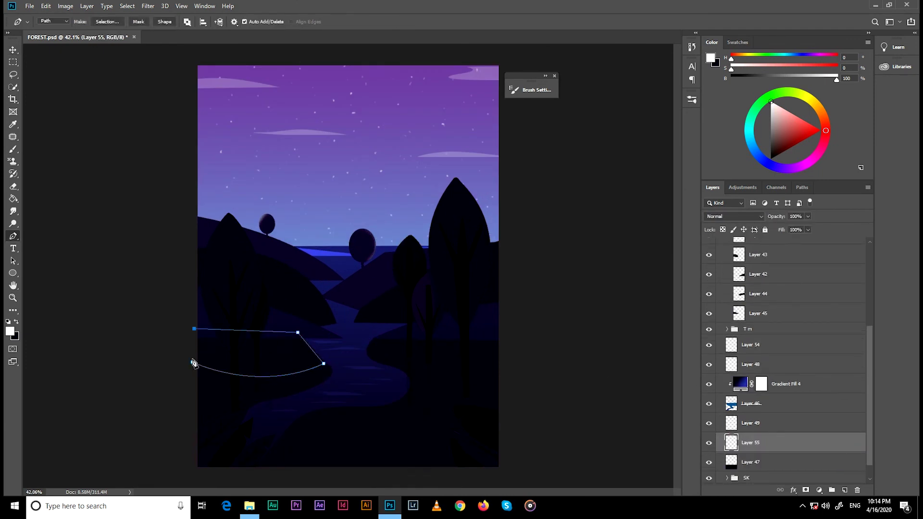
On Layer 55 at 50% opacity, trace and fill dark paths along the river bank
{"action": "key", "text": "ctrl+shift+alt+n"}
{"action": "key", "text": "p"}
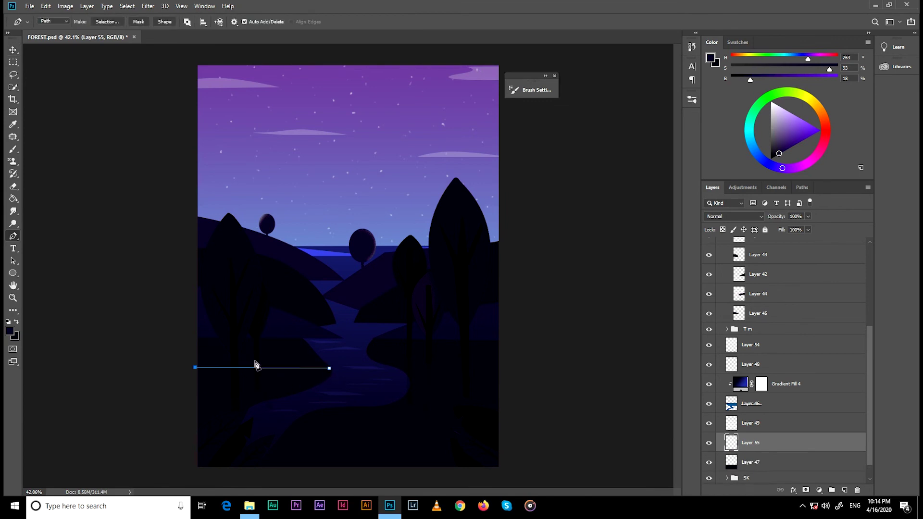
{"action": "key", "text": "g"}
{"action": "key", "text": "p"}
{"action": "key", "text": "5"}
{"action": "key", "text": "ctrl+Return"}
{"action": "left_click_drag", "start_coordinate": [494, 391], "coordinate": [530, 426]}
{"action": "key", "text": "v"}
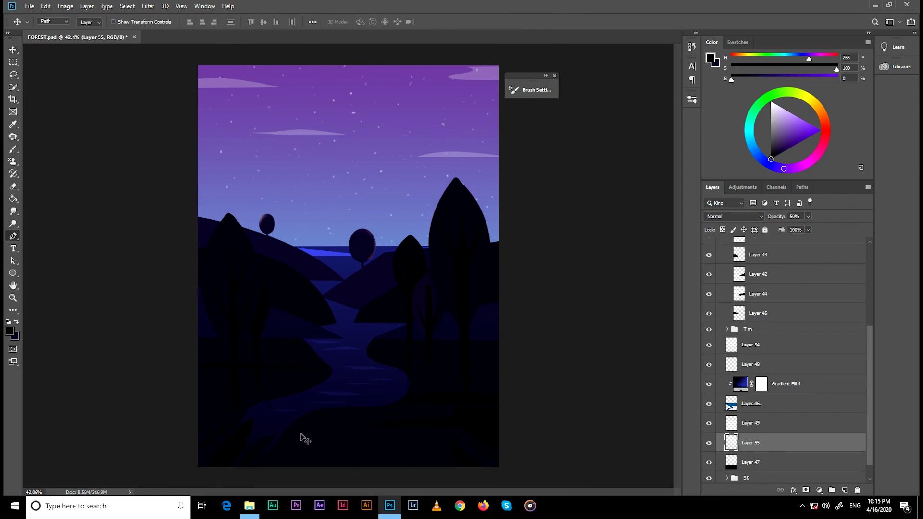
{"action": "left_click", "coordinate": [388, 357]}
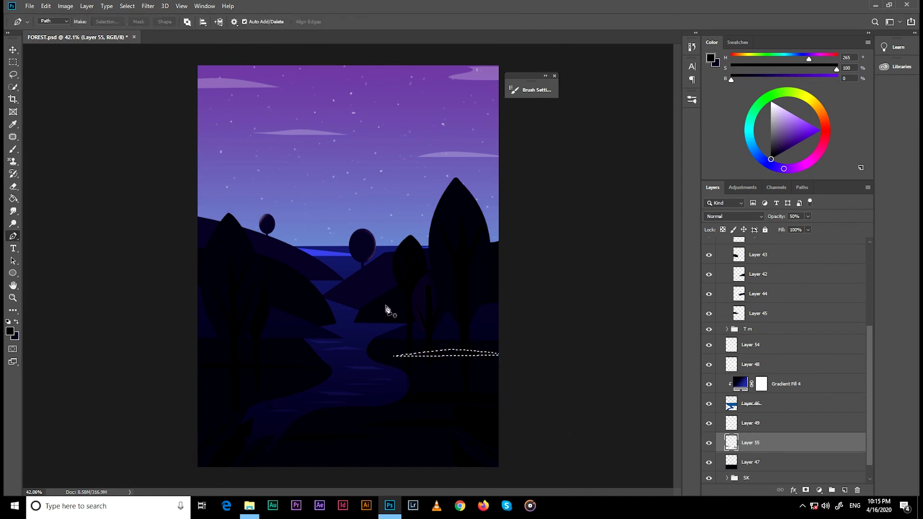
{"action": "scroll", "coordinate": [457, 350], "scroll_direction": "down", "scroll_amount": 2}
{"action": "scroll", "coordinate": [457, 350], "scroll_direction": "up", "scroll_amount": 1}
Show the SL tent group and transform it down to the bottom centre
{"action": "key", "text": "v"}
{"action": "scroll", "coordinate": [788, 361], "scroll_direction": "up", "scroll_amount": 1}
{"action": "left_click", "coordinate": [726, 325]}
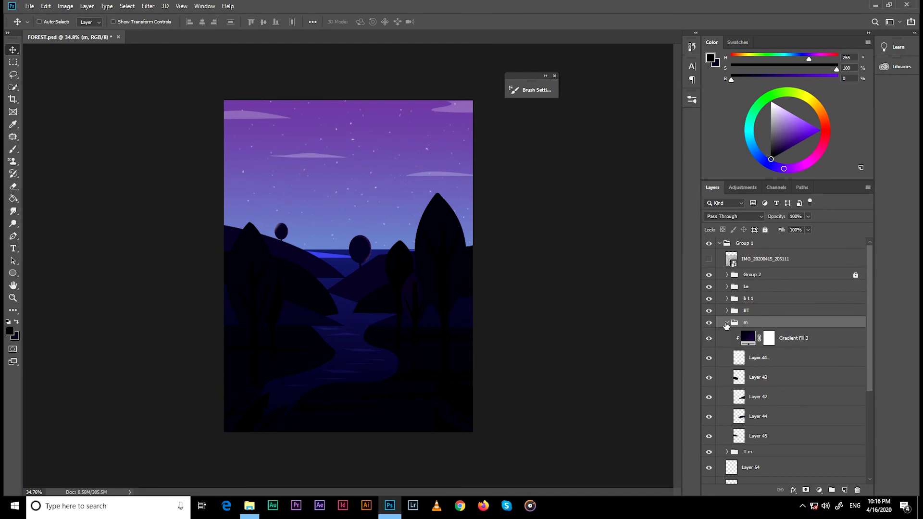
{"action": "scroll", "coordinate": [730, 317], "scroll_direction": "down", "scroll_amount": 1}
{"action": "left_click", "coordinate": [727, 310]}
{"action": "left_click", "coordinate": [727, 309]}
{"action": "left_click", "coordinate": [726, 249]}
{"action": "left_click", "coordinate": [709, 298]}
{"action": "left_click", "coordinate": [755, 298]}
{"action": "key", "text": "ctrl+t"}
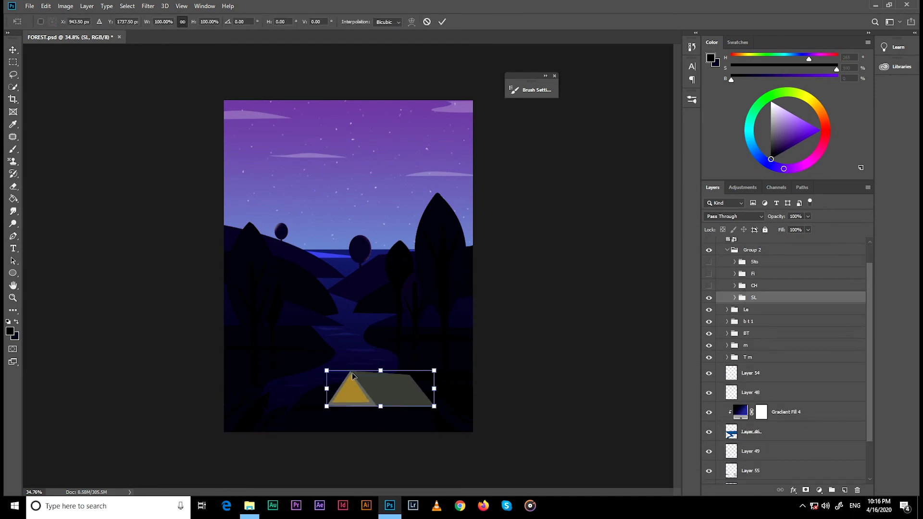
{"action": "left_click_drag", "start_coordinate": [353, 376], "coordinate": [342, 388]}
{"action": "key", "text": "Return"}
{"action": "left_click", "coordinate": [735, 297]}
Fill the tent's side panel near-black and load its front triangle as a selection
{"action": "left_click", "coordinate": [766, 372]}
{"action": "left_click", "coordinate": [746, 372], "text": "ctrl"}
{"action": "key", "text": "g"}
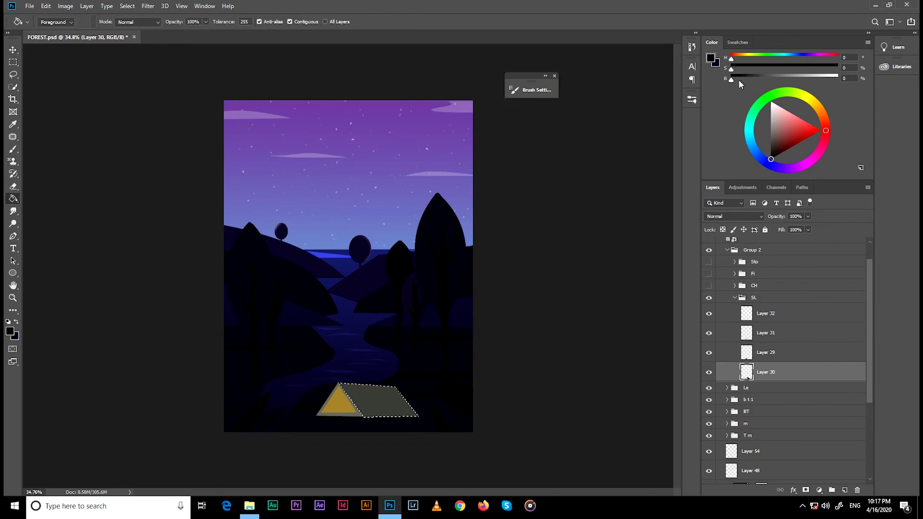
{"action": "left_click", "coordinate": [379, 402]}
{"action": "key", "text": "ctrl+d"}
{"action": "key", "text": "v"}
{"action": "key", "text": "ctrl+plus"}
{"action": "left_click", "coordinate": [749, 336], "text": "ctrl"}
{"action": "key", "text": "p"}
{"action": "key", "text": "ctrl+d"}
{"action": "scroll", "coordinate": [398, 419], "scroll_direction": "up", "scroll_amount": 3}
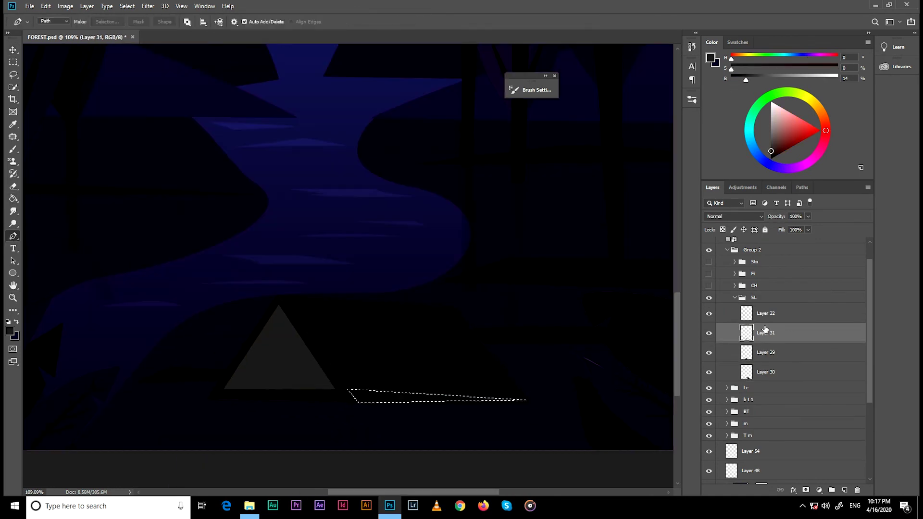
Add a dark-filled tent shadow layer and lower it to 20% opacity
{"action": "key", "text": "ctrl+shift+alt+n"}
{"action": "key", "text": "ctrl+shift+alt+n"}
{"action": "key", "text": "alt+BackSpace"}
{"action": "key", "text": "ctrl+d"}
{"action": "left_click", "coordinate": [519, 387]}
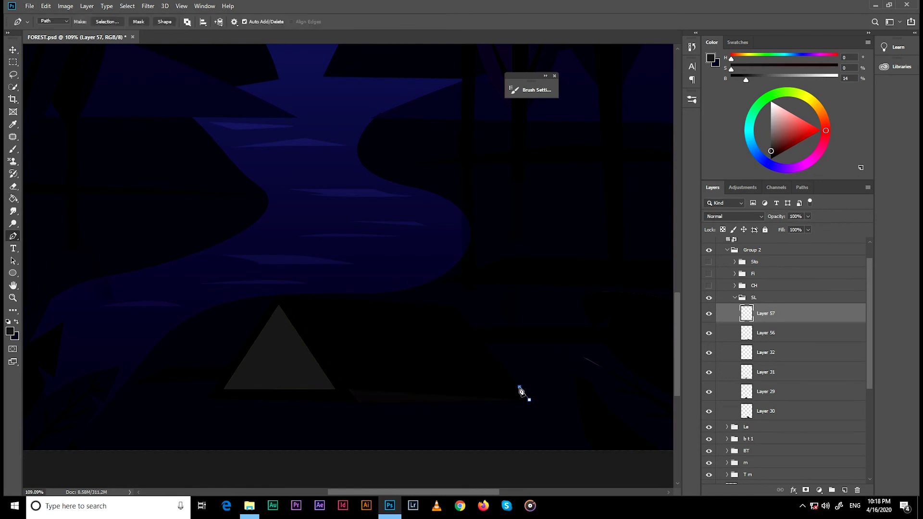
{"action": "key", "text": "ctrl+d"}
{"action": "key", "text": "v"}
{"action": "key", "text": "2"}
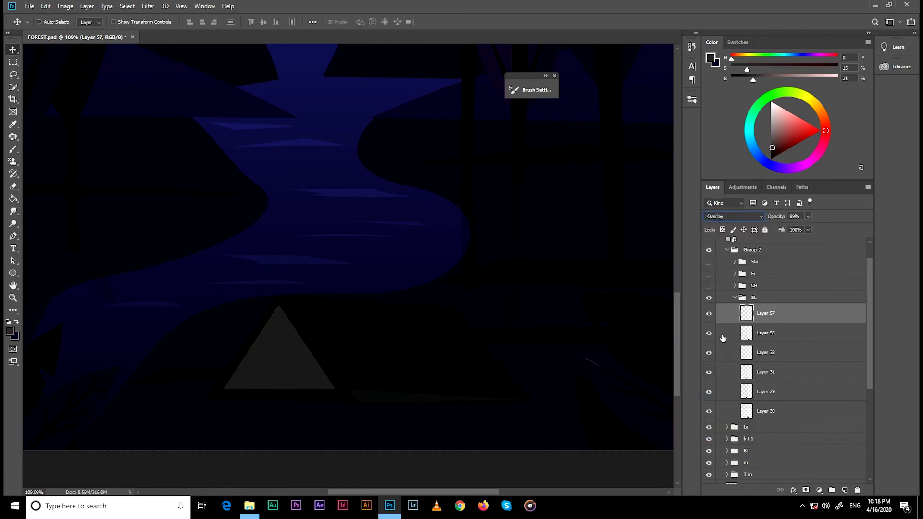
{"action": "scroll", "coordinate": [536, 386], "scroll_direction": "down", "scroll_amount": 5}
Add a new layer clipped to the tent front for brush shading
{"action": "key", "text": "ctrl+shift+alt+n"}
{"action": "key", "text": "ctrl+alt+g"}
{"action": "key", "text": "b"}
{"action": "scroll", "coordinate": [341, 369], "scroll_direction": "up", "scroll_amount": 5}
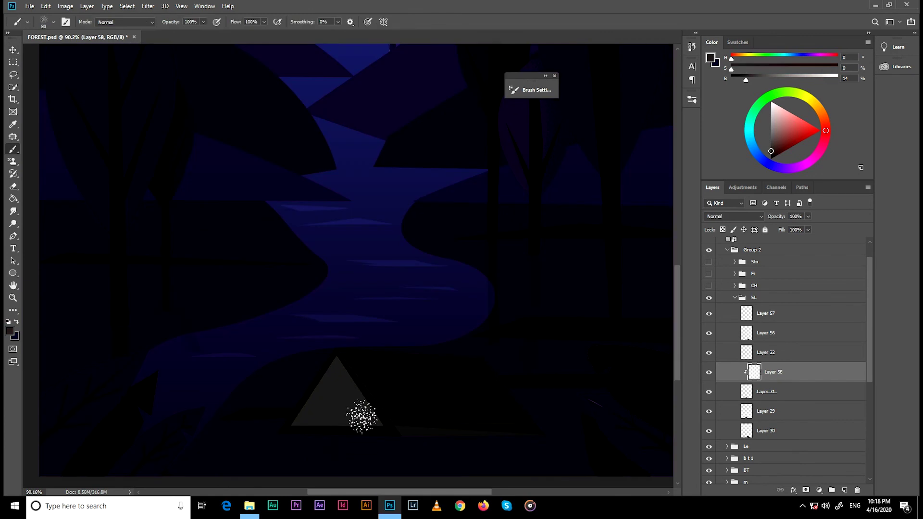
{"action": "key", "text": "p"}
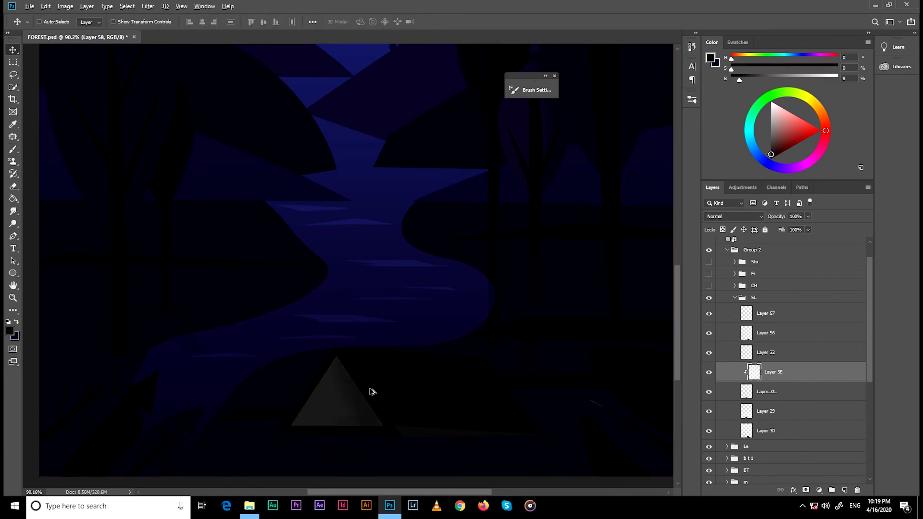
On a new campfire layer, fill a traced flame path with colour
{"action": "key", "text": "ctrl+shift+alt+n"}
{"action": "scroll", "coordinate": [371, 392], "scroll_direction": "down", "scroll_amount": 5}
{"action": "scroll", "coordinate": [306, 421], "scroll_direction": "up", "scroll_amount": 5}
{"action": "key", "text": "ctrl+Return"}
{"action": "key", "text": "alt+BackSpace"}
{"action": "key", "text": "ctrl+d"}
Clip a new layer above Layer 30 to the tent side and paint darker shading
{"action": "key", "text": "v"}
{"action": "scroll", "coordinate": [377, 317], "scroll_direction": "down", "scroll_amount": 3}
{"action": "left_click_drag", "start_coordinate": [764, 312], "coordinate": [752, 456]}
{"action": "key", "text": "ctrl+alt+g"}
{"action": "key", "text": "b"}
{"action": "scroll", "coordinate": [392, 402], "scroll_direction": "up", "scroll_amount": 3}
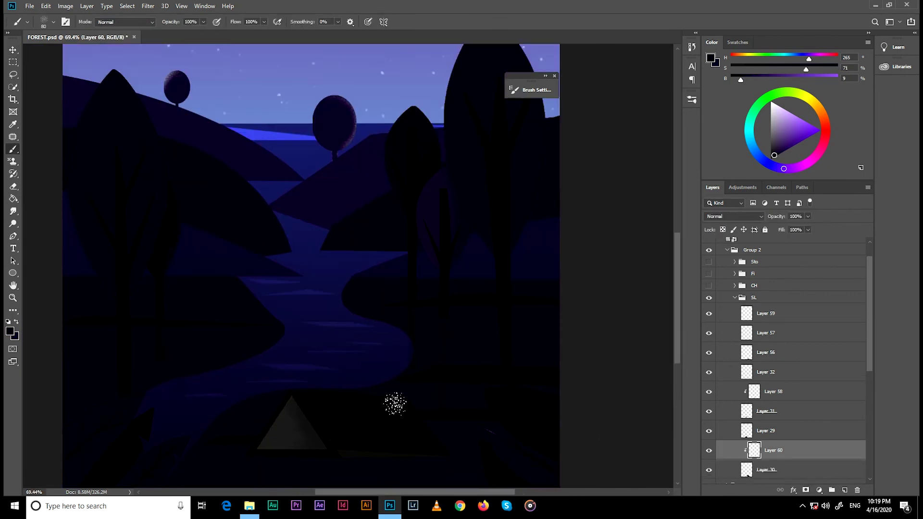
{"action": "left_click", "coordinate": [392, 402], "text": "alt"}
{"action": "scroll", "coordinate": [380, 383], "scroll_direction": "up", "scroll_amount": 2}
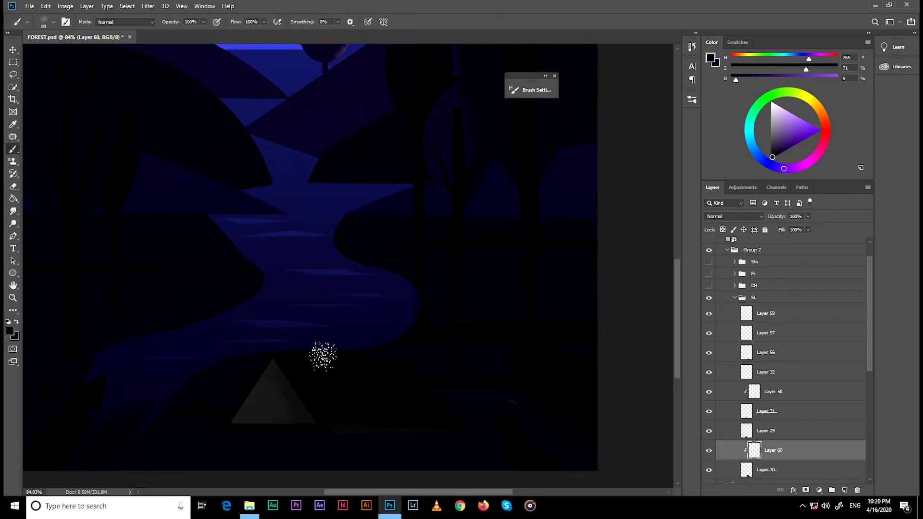
{"action": "scroll", "coordinate": [323, 356], "scroll_direction": "down", "scroll_amount": 3}
{"action": "scroll", "coordinate": [346, 410], "scroll_direction": "down", "scroll_amount": 3}
Move the fire beside the tent and give it a 62 px Outer Glow, dropping Pattern Overlay
{"action": "key", "text": "v"}
{"action": "left_click_drag", "start_coordinate": [319, 350], "coordinate": [319, 381]}
{"action": "scroll", "coordinate": [319, 381], "scroll_direction": "up", "scroll_amount": 3}
{"action": "double_click", "coordinate": [817, 291]}
{"action": "left_click", "coordinate": [508, 375]}
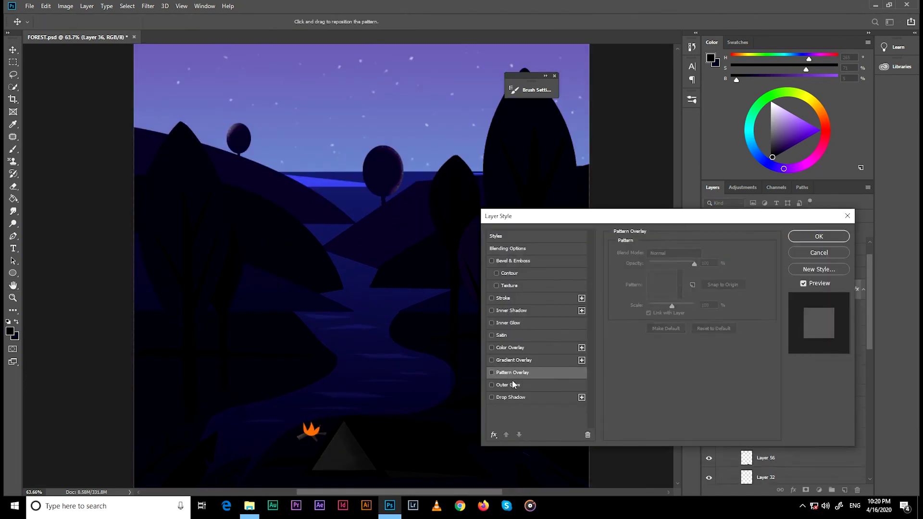
{"action": "left_click", "coordinate": [508, 385]}
{"action": "left_click", "coordinate": [655, 366]}
{"action": "left_click", "coordinate": [683, 389]}
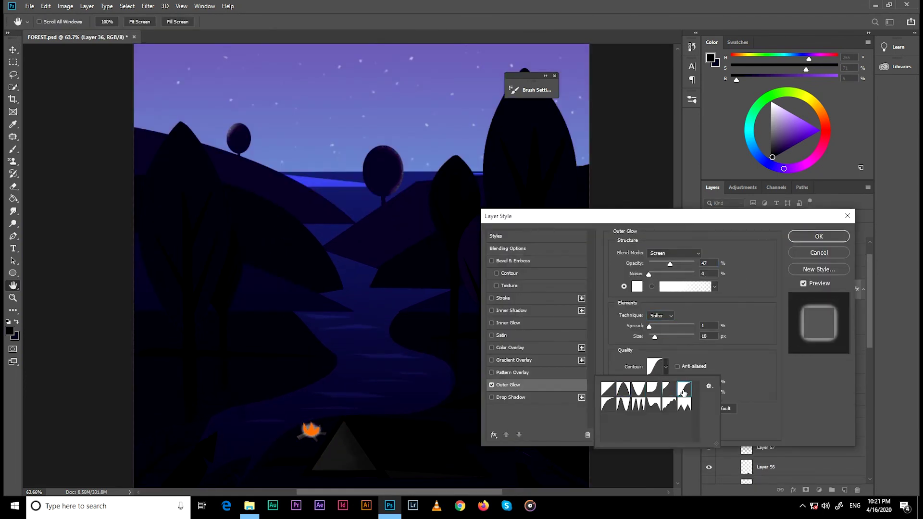
{"action": "double_click", "coordinate": [667, 407]}
{"action": "left_click_drag", "start_coordinate": [654, 337], "coordinate": [663, 339]}
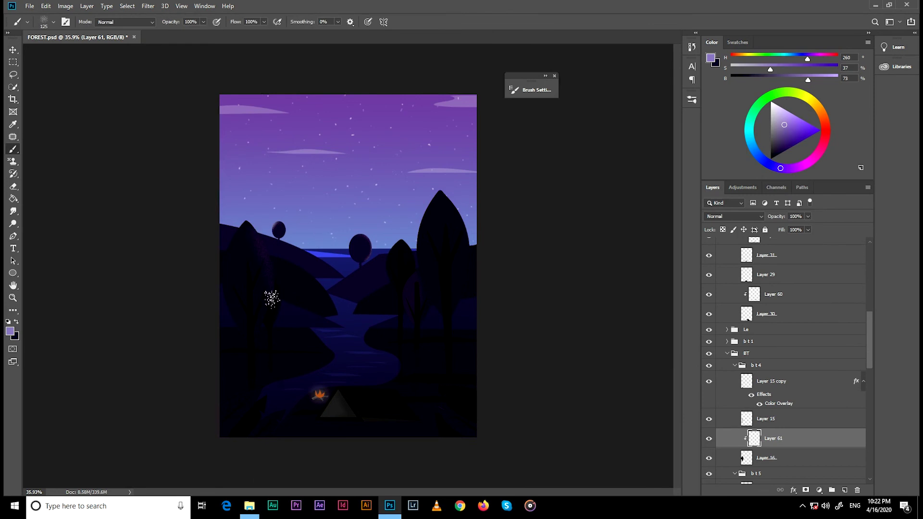
Set the current layer's opacity to 86% and add a new empty layer
{"action": "key", "text": "v"}
{"action": "key", "text": "8"}
{"action": "key", "text": "6"}
{"action": "key", "text": "b"}
{"action": "key", "text": "ctrl+shift+alt+n"}
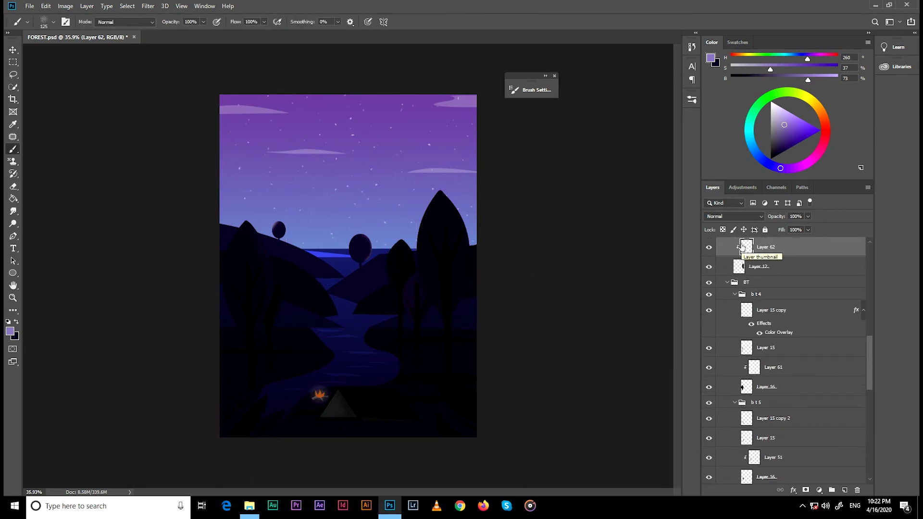
Group the small round tree's two layers and place a copy on the left hill
{"action": "left_click", "coordinate": [412, 321], "text": "ctrl"}
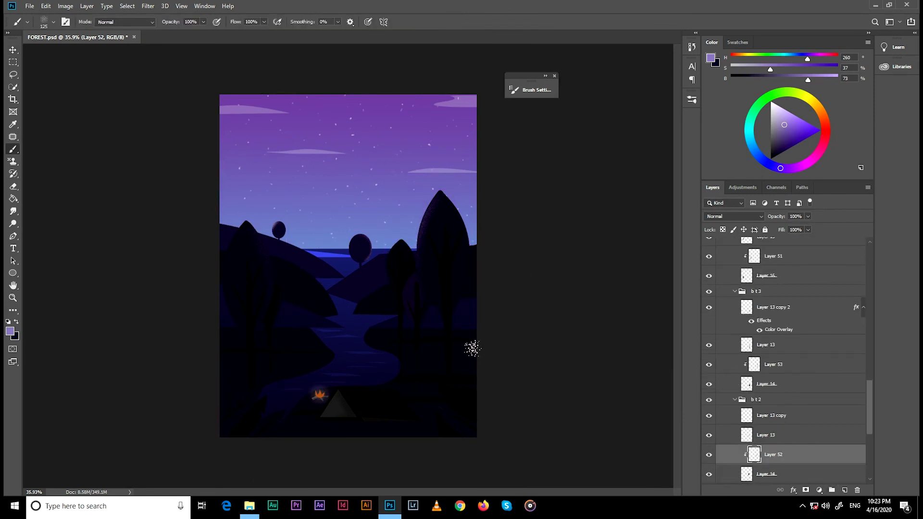
{"action": "left_click", "coordinate": [384, 274], "text": "ctrl"}
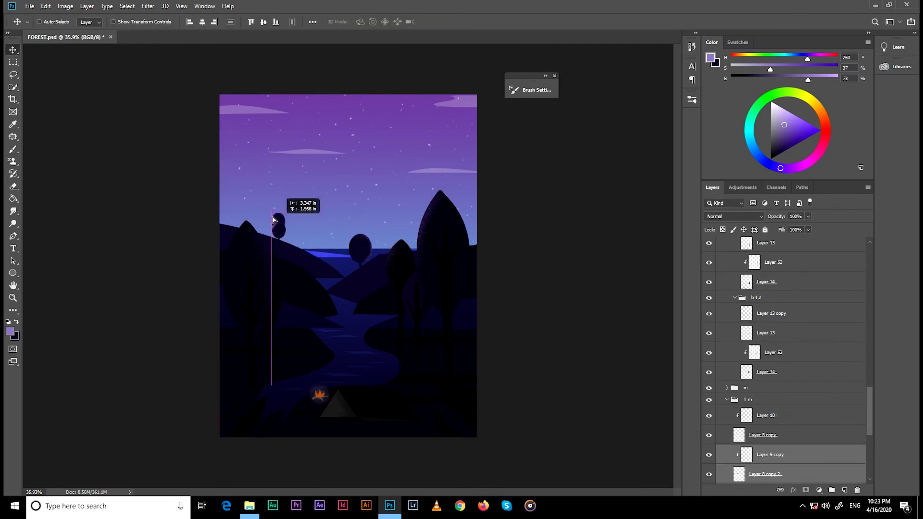
{"action": "mouse_move", "coordinate": [350, 253]}
{"action": "left_mouse_down"}
{"action": "mouse_move", "coordinate": [433, 254]}
{"action": "mouse_move", "coordinate": [301, 253]}
{"action": "mouse_move", "coordinate": [378, 240]}
{"action": "left_mouse_up"}
{"action": "key", "text": "ctrl+g"}
{"action": "key", "text": "ctrl+t"}
{"action": "key", "text": "Return"}
Add new layers clipped to the hill layer and to Layer 44
{"action": "scroll", "coordinate": [511, 292], "scroll_direction": "down", "scroll_amount": 2}
{"action": "scroll", "coordinate": [567, 318], "scroll_direction": "down", "scroll_amount": 2}
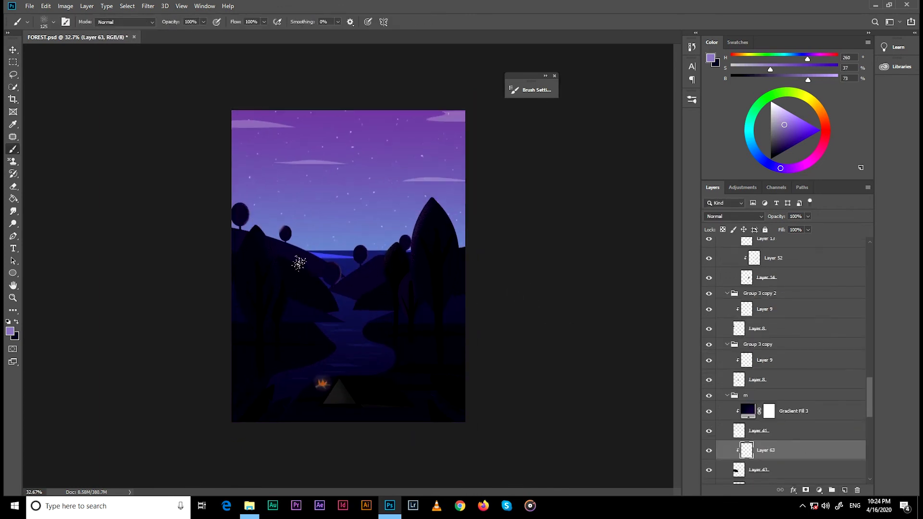
{"action": "left_click", "coordinate": [249, 253], "text": "ctrl"}
{"action": "key", "text": "ctrl+shift+alt+n"}
{"action": "key", "text": "ctrl+alt+g"}
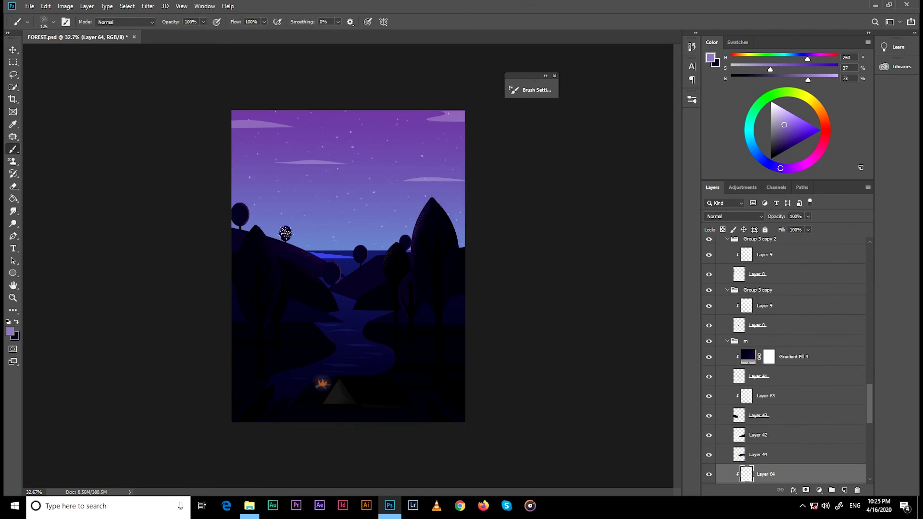
{"action": "key", "text": "ctrl+shift+alt+n"}
{"action": "key", "text": "ctrl+alt+g"}
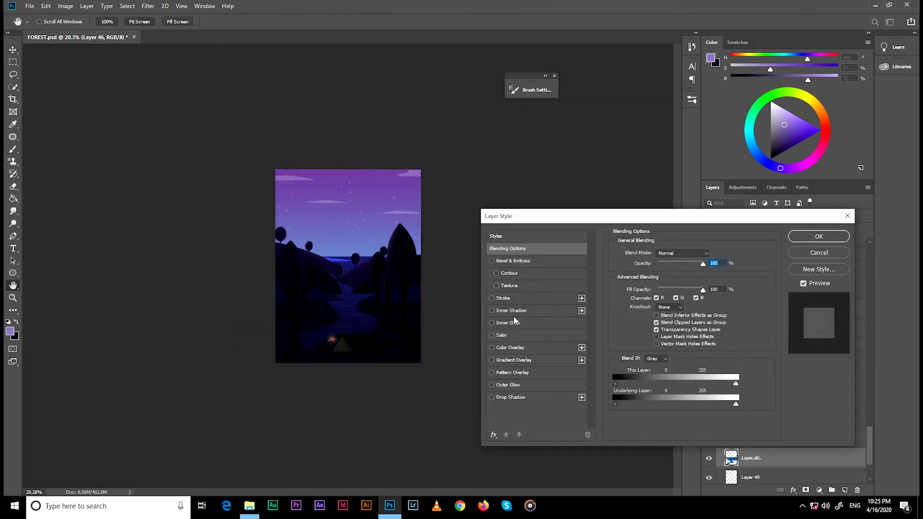
Give river Layer 46 a blue Screen-mode Inner Glow at 15% opacity, centred, 54 px
{"action": "left_click", "coordinate": [508, 322]}
{"action": "left_click", "coordinate": [886, 128]}
{"action": "left_click_drag", "start_coordinate": [683, 264], "coordinate": [658, 264]}
{"action": "left_click", "coordinate": [665, 377]}
{"action": "left_click", "coordinate": [639, 413]}
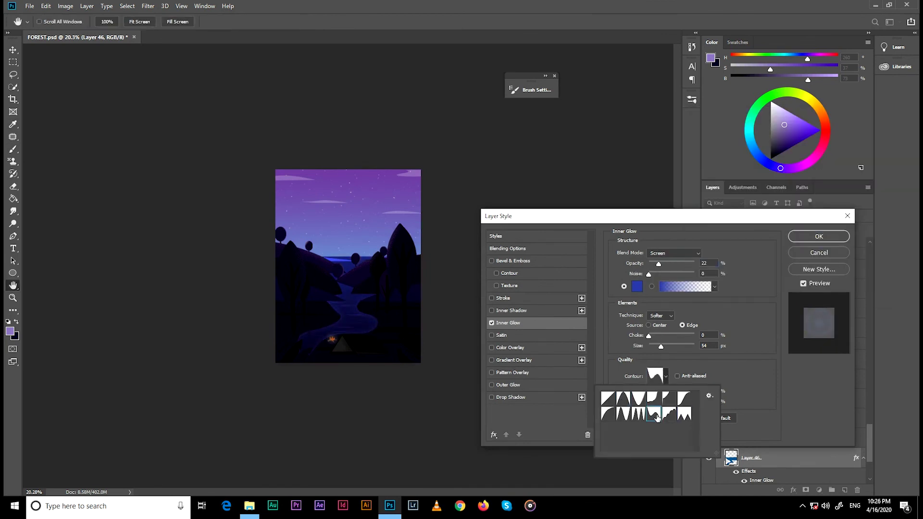
{"action": "left_click", "coordinate": [659, 265]}
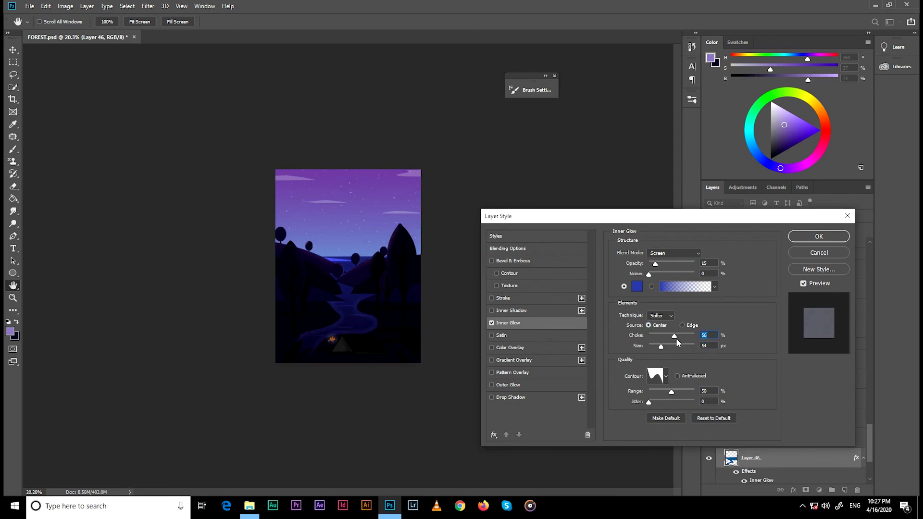
{"action": "key", "text": "Return"}
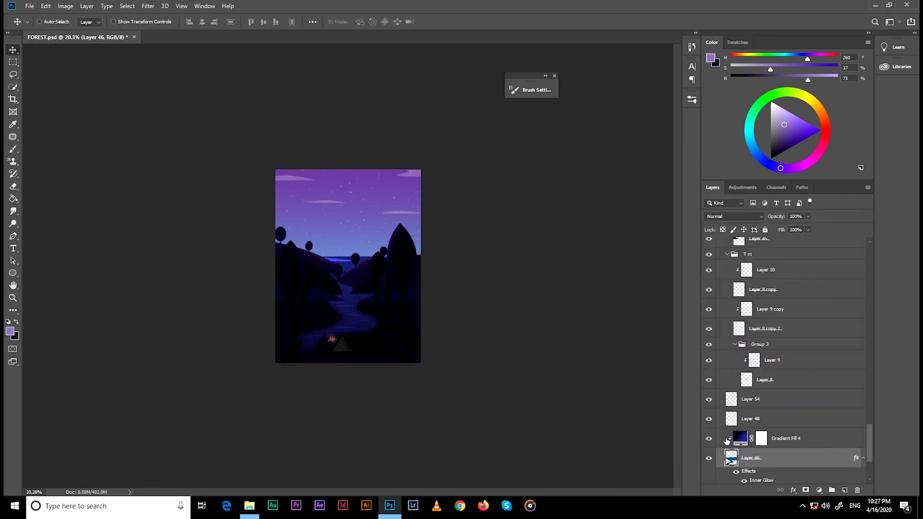
{"action": "key", "text": "ctrl+plus"}
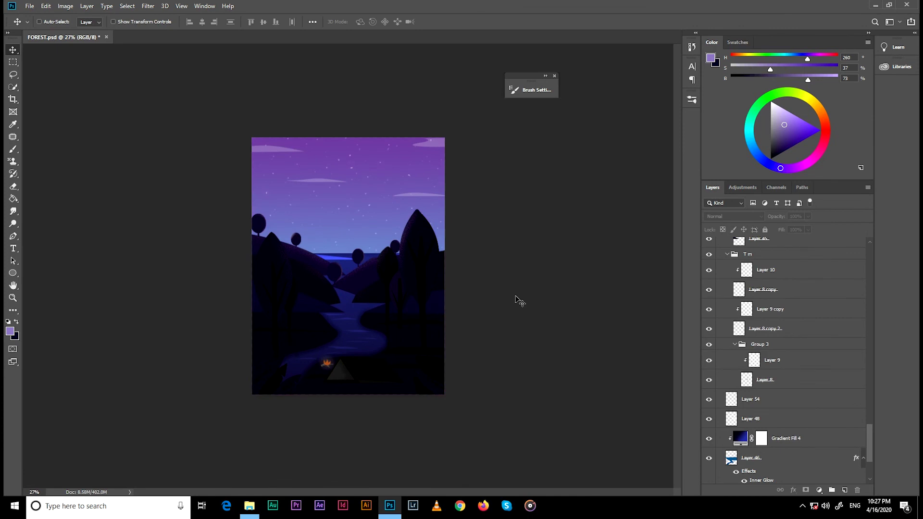